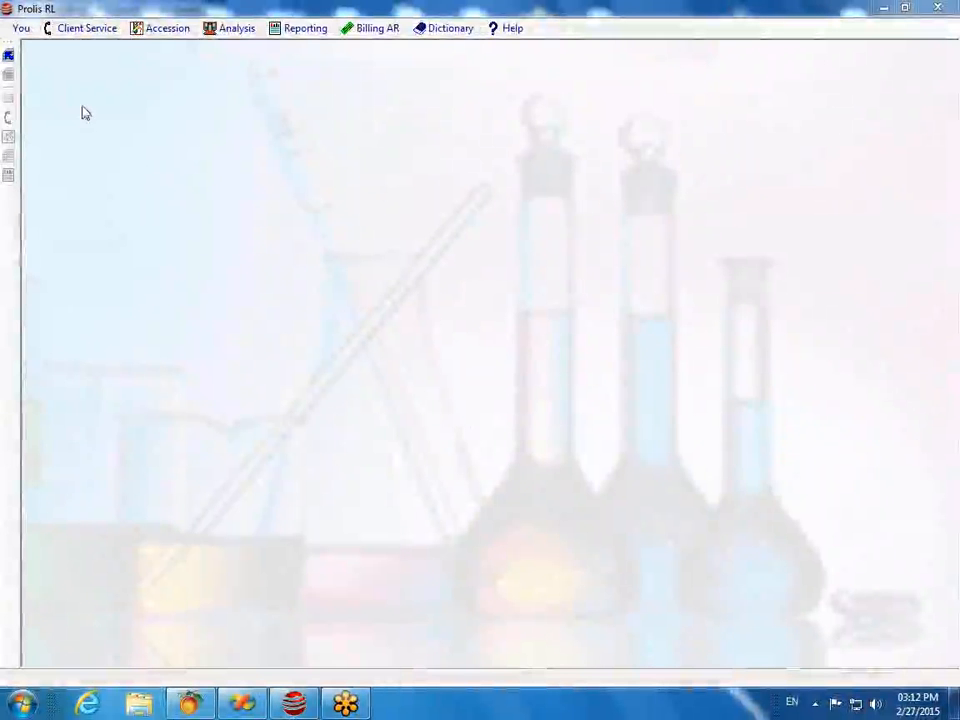
Step: Change the Lab Server value in Prolis Data Setting
click(81, 33)
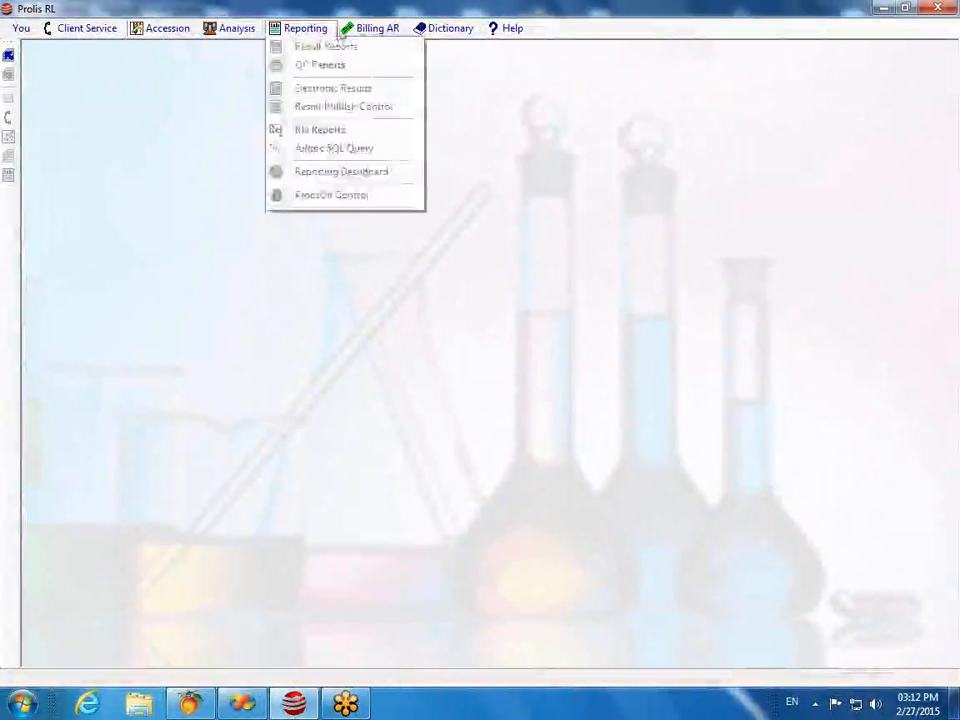
click(9, 58)
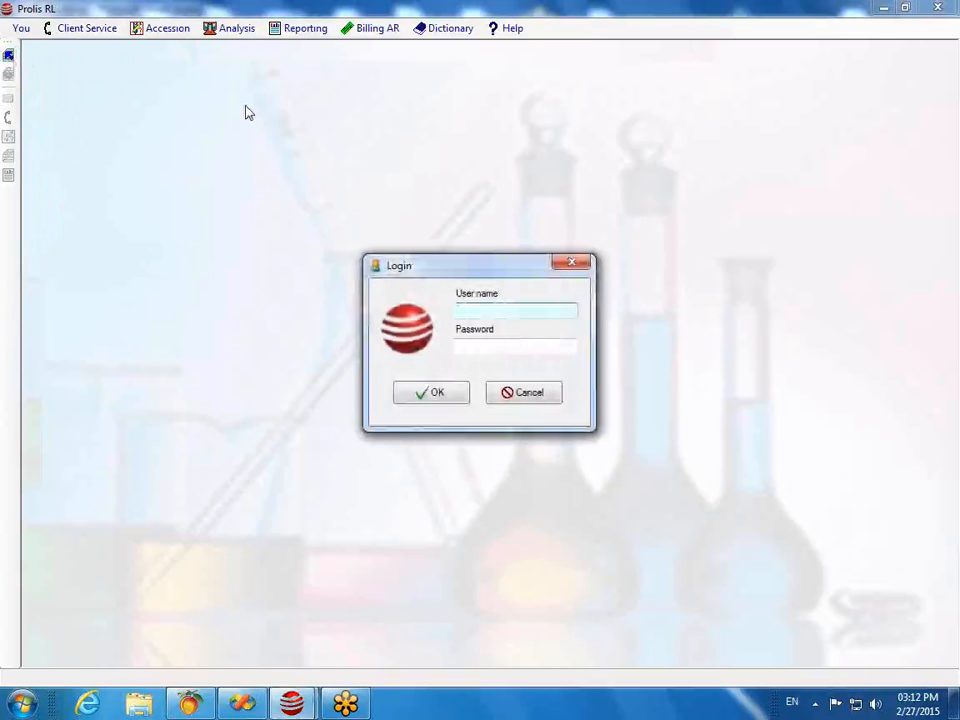
key(BackSpace)
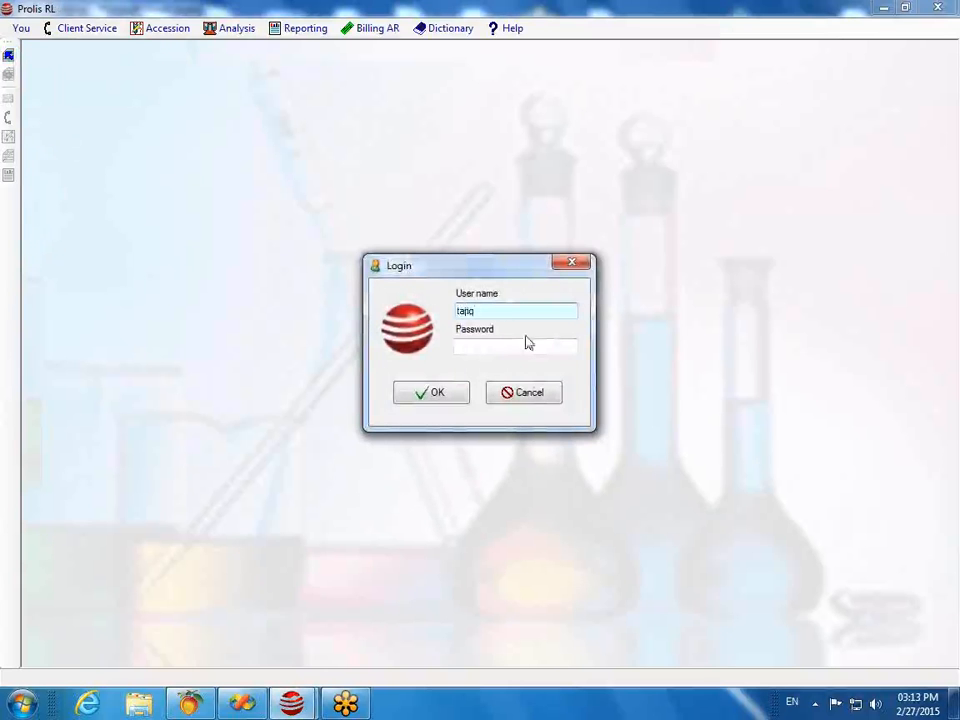
click(530, 394)
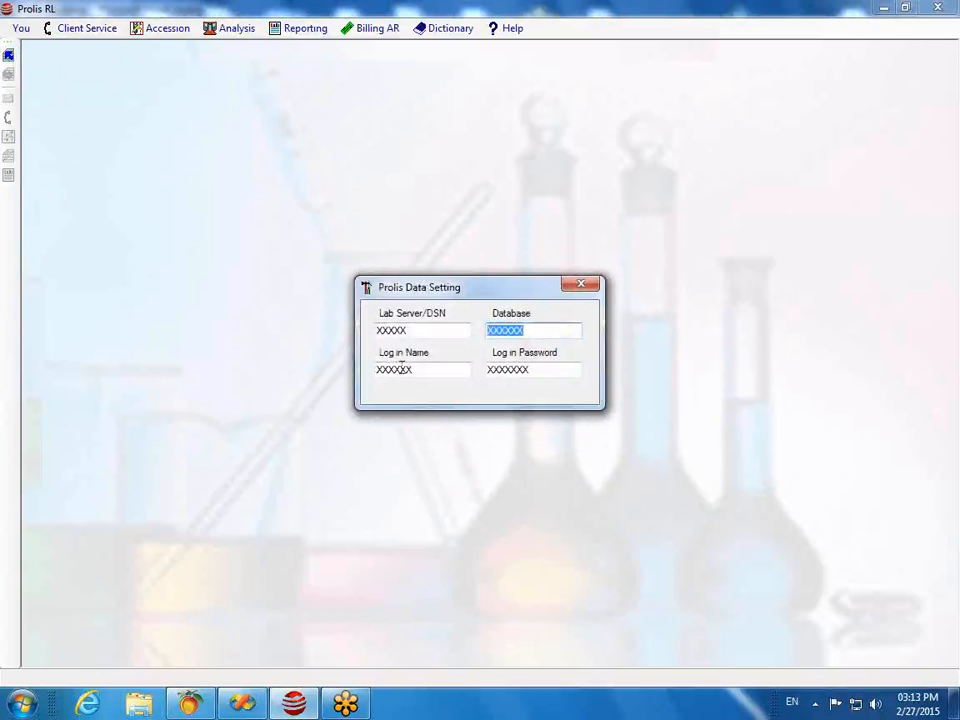
click(418, 329)
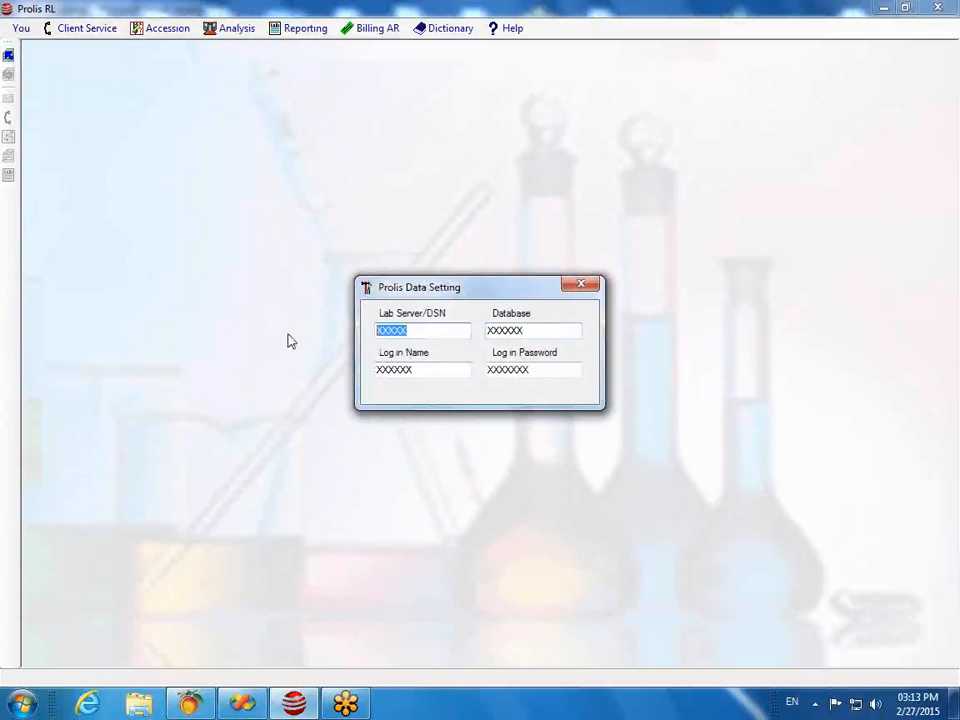
text(XXXXXX)
key(Tab)
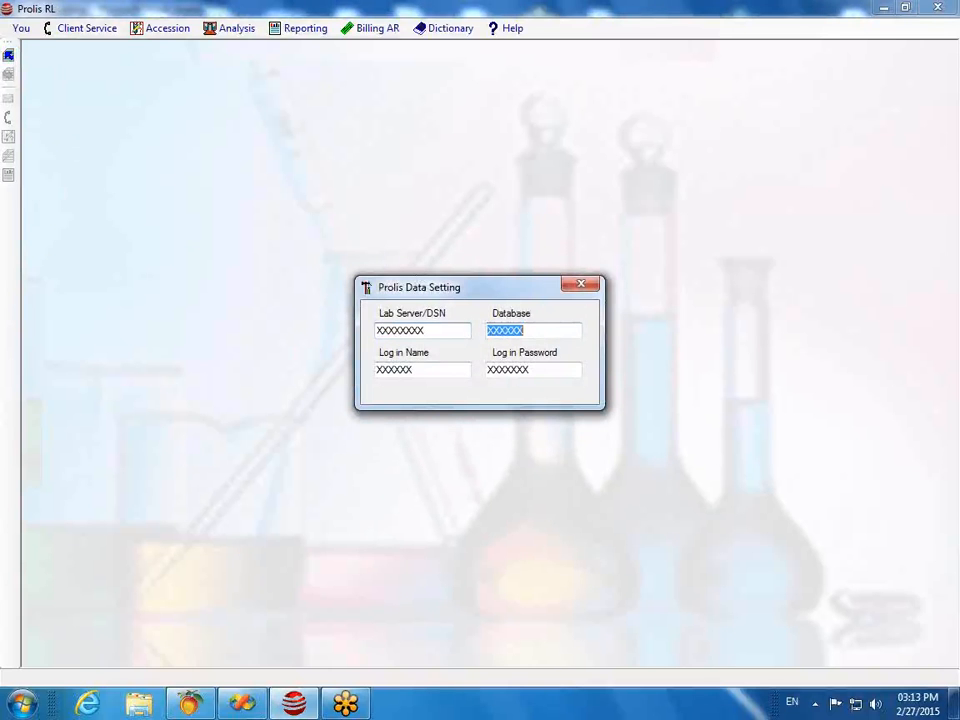
click(584, 286)
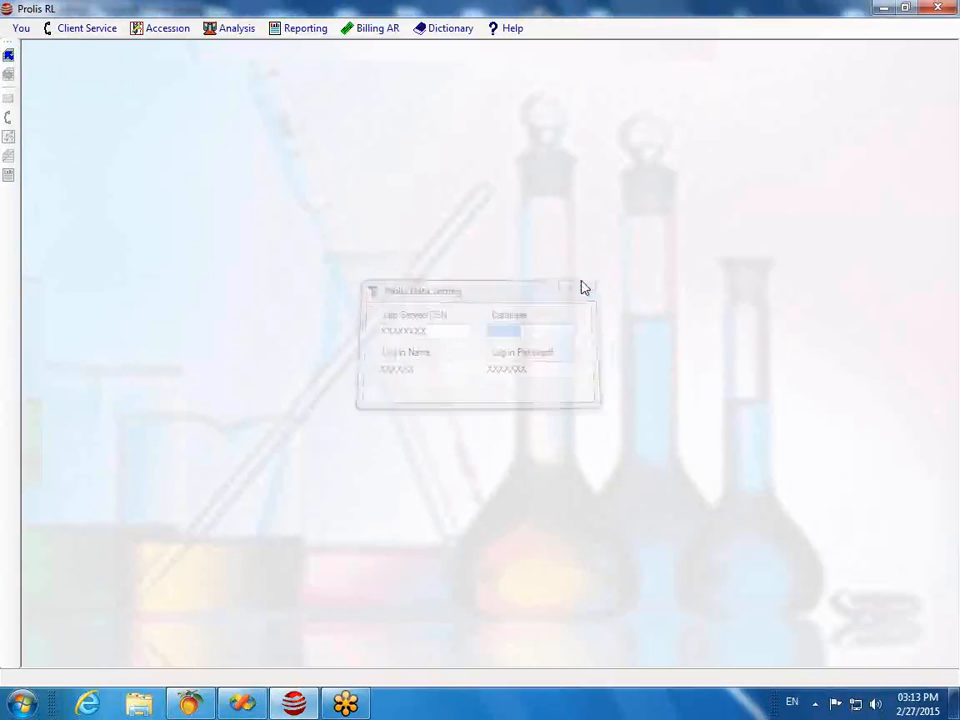
Step: Log in with the lab user's name and password
click(9, 56)
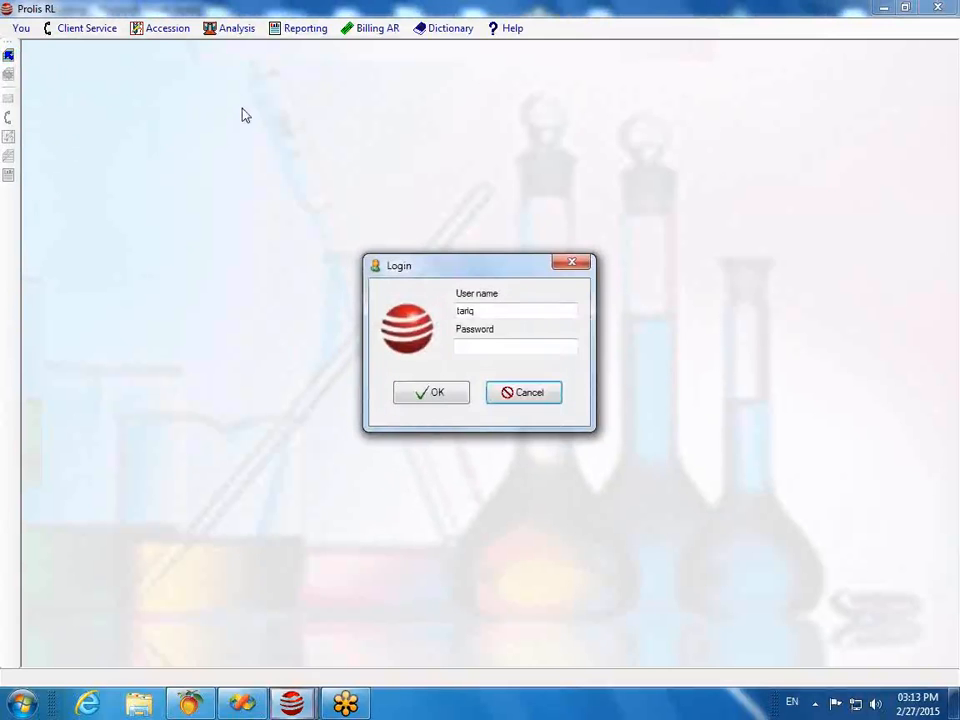
click(486, 312)
text(c)
key(Tab)
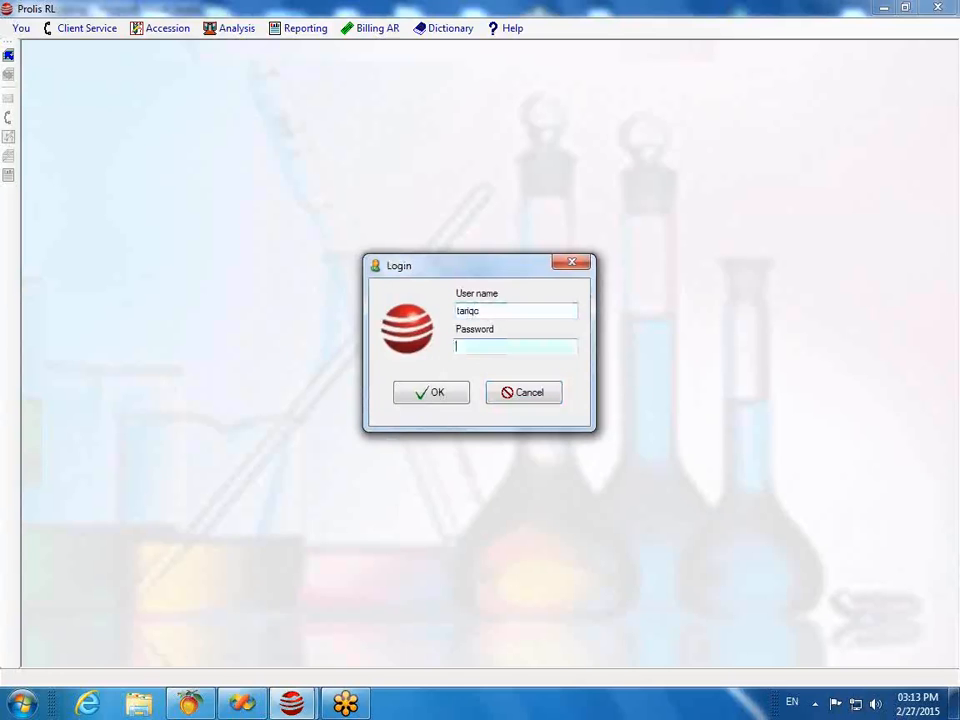
text(*****)
key(Tab)
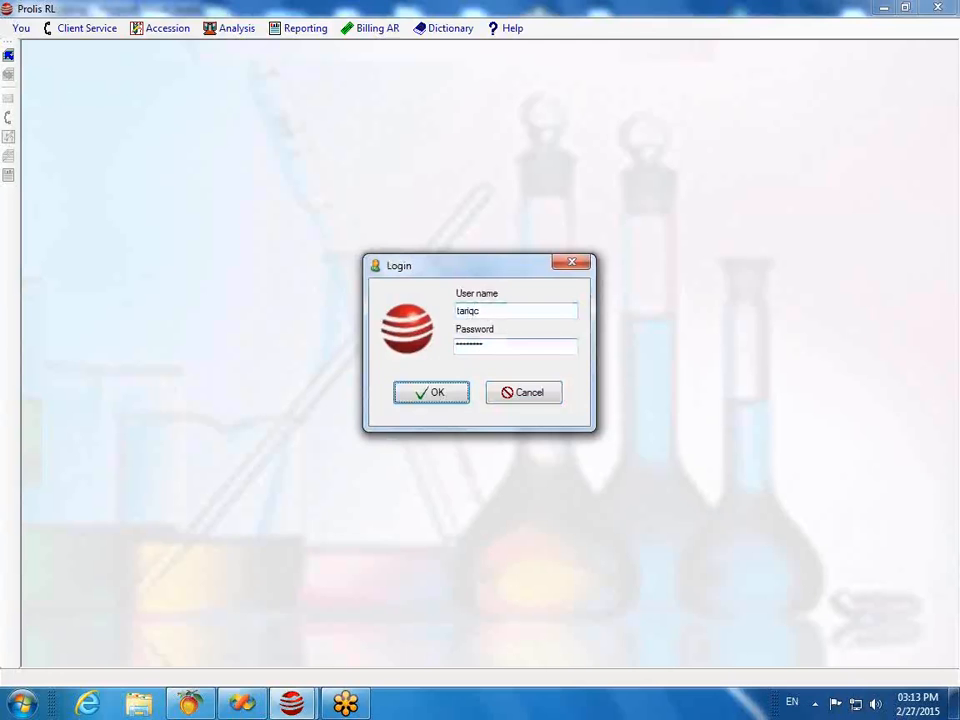
key(Return)
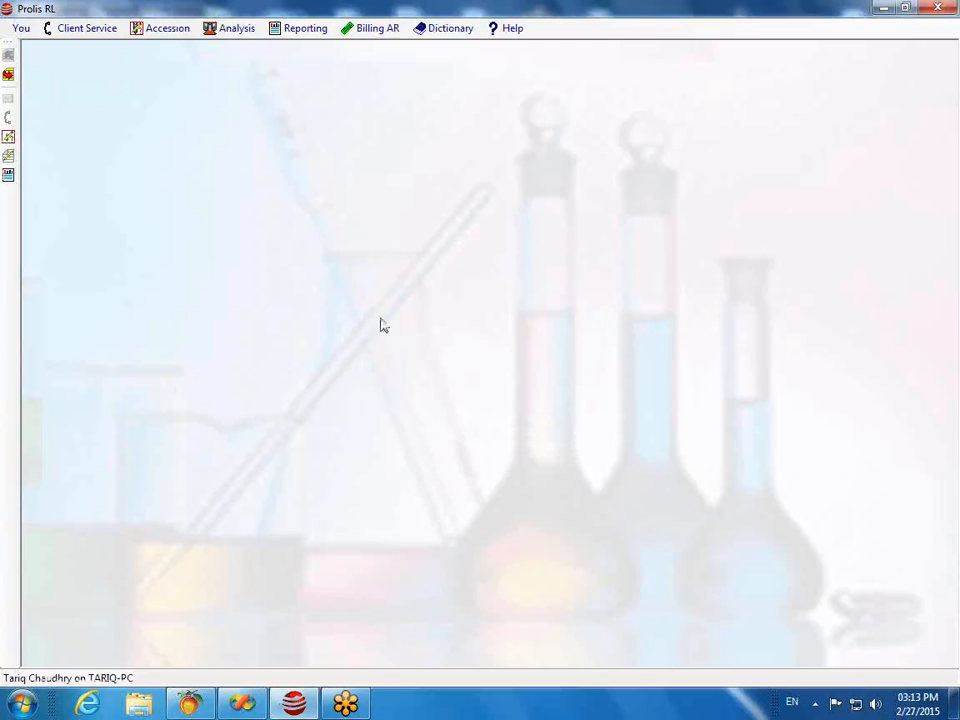
Step: Open Requisition Management from Accession > Accessions
click(86, 32)
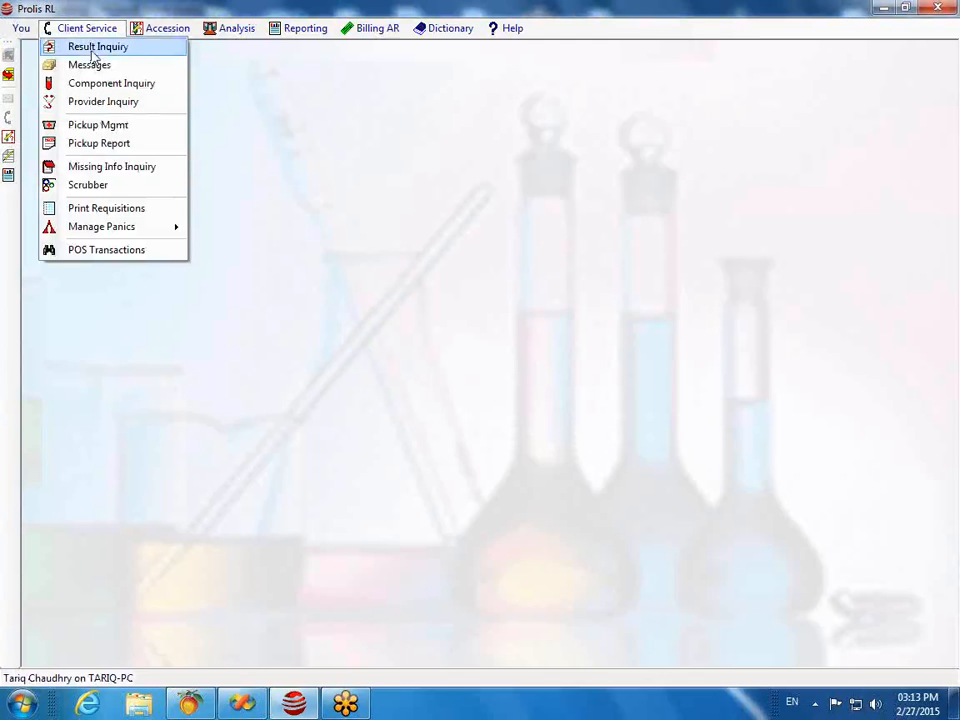
mouse_move(171, 33)
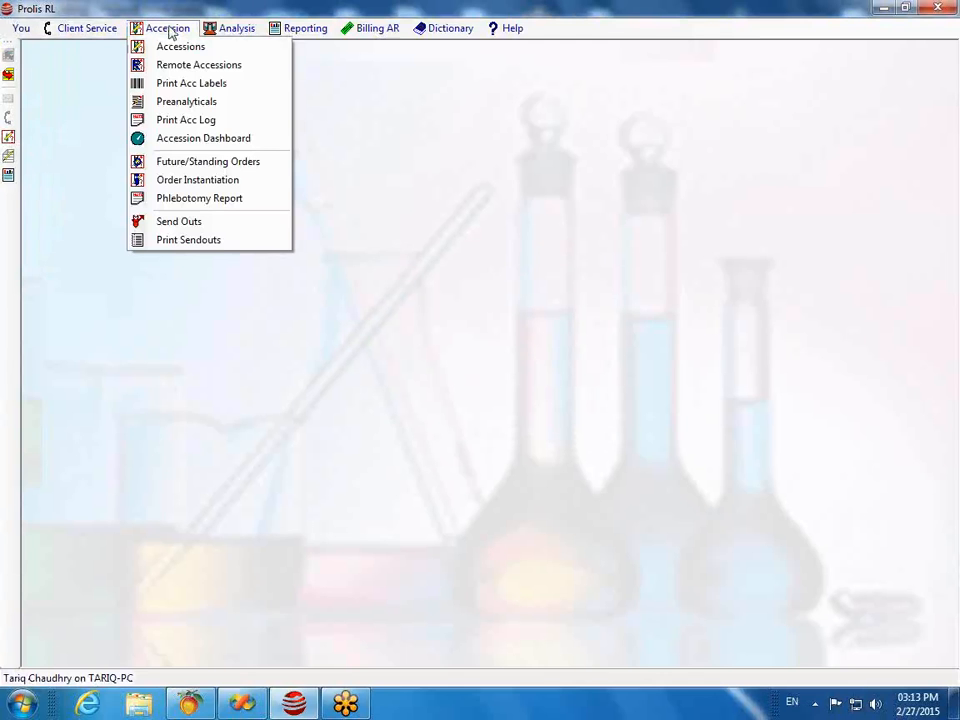
mouse_move(233, 32)
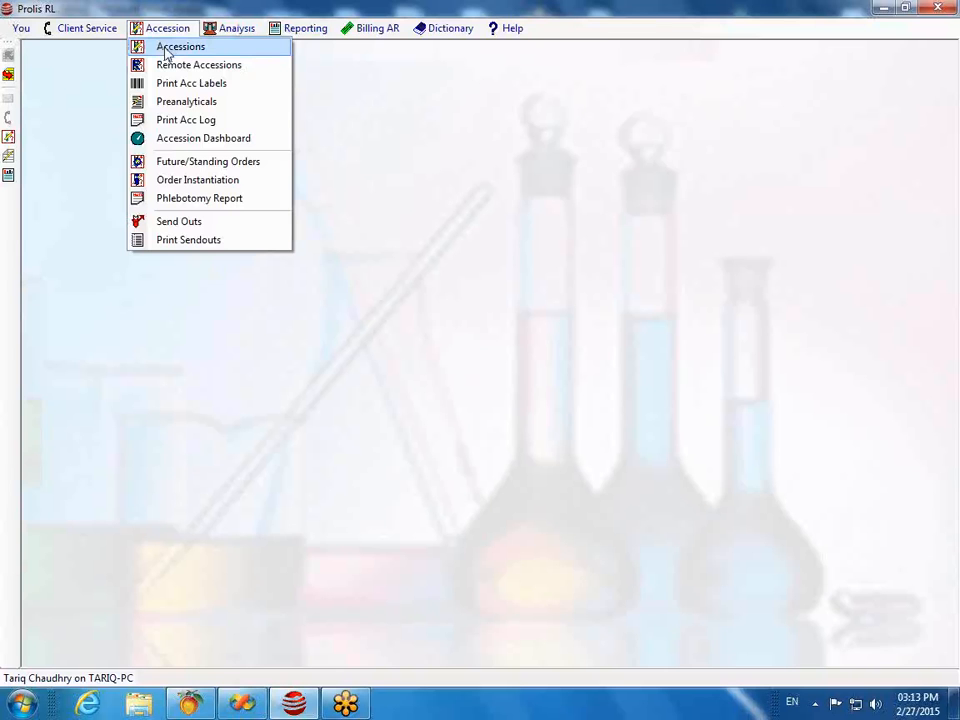
click(167, 48)
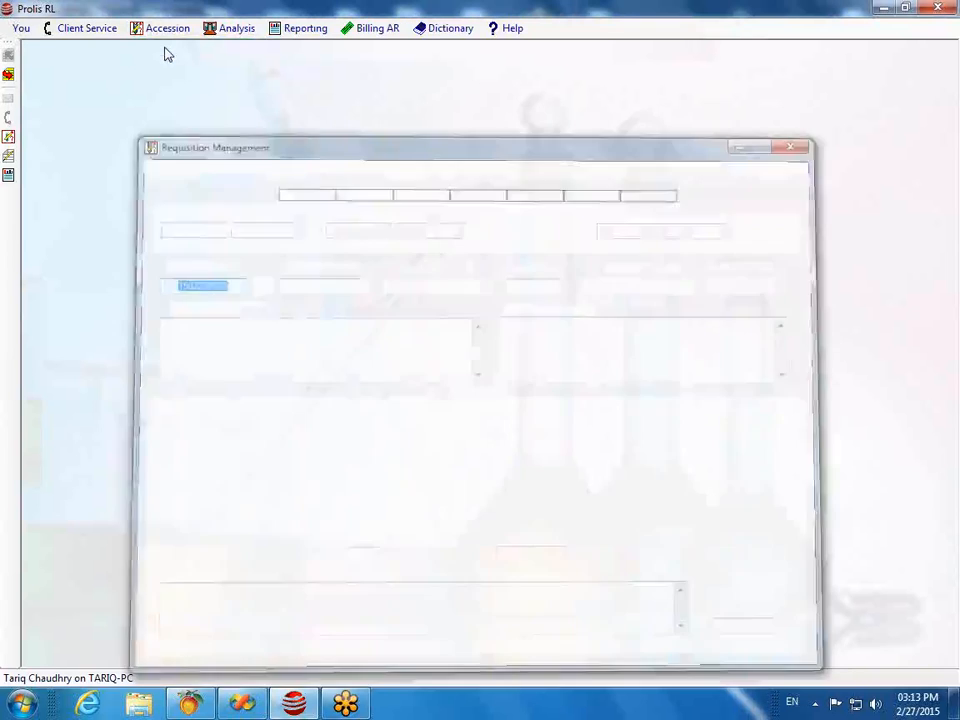
drag(307, 129, 272, 71)
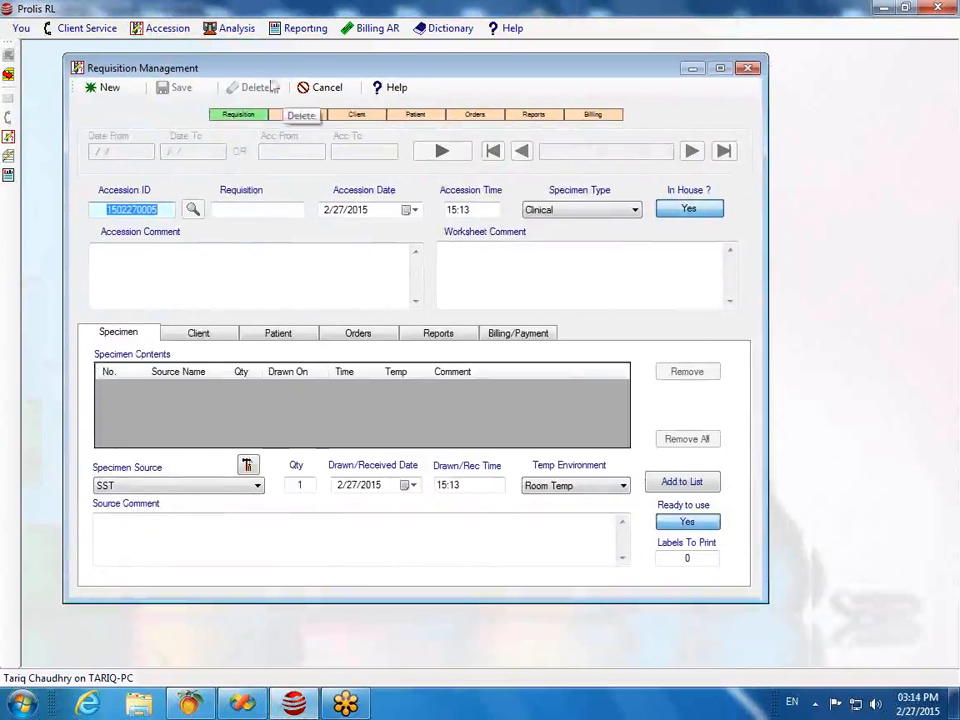
click(109, 90)
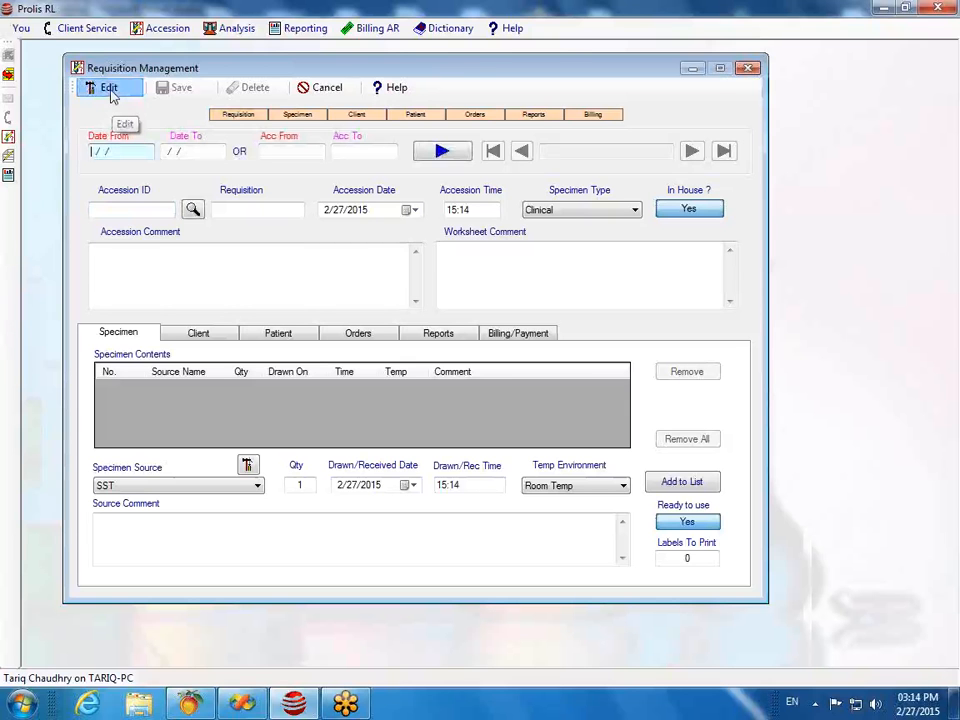
click(109, 90)
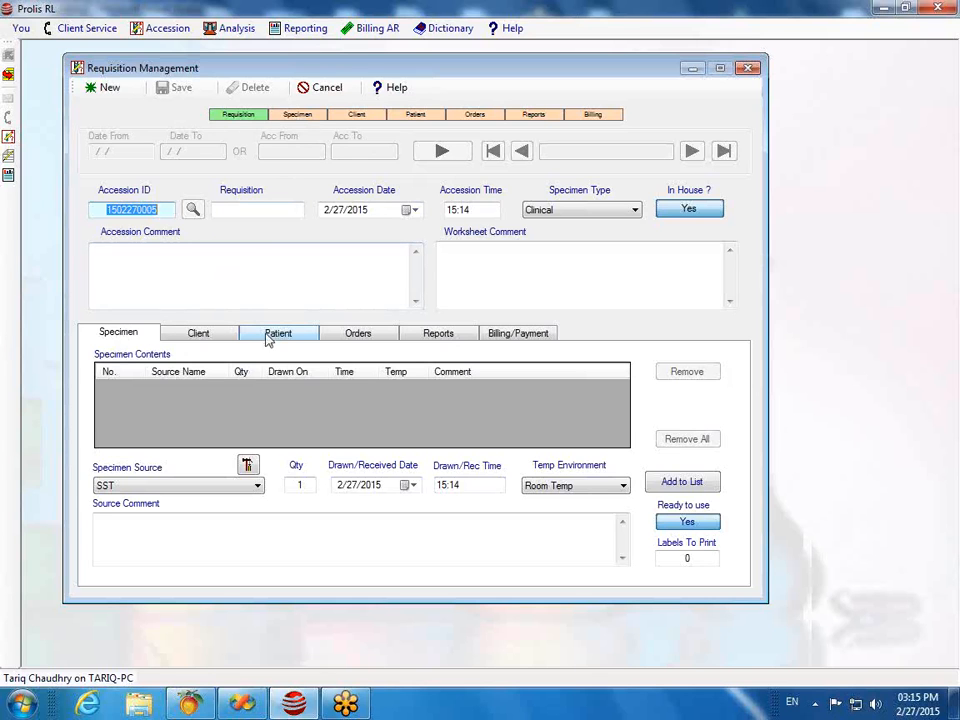
Step: On the Specimen tab, add one SST specimen with quantity 1 to the contents list
click(120, 335)
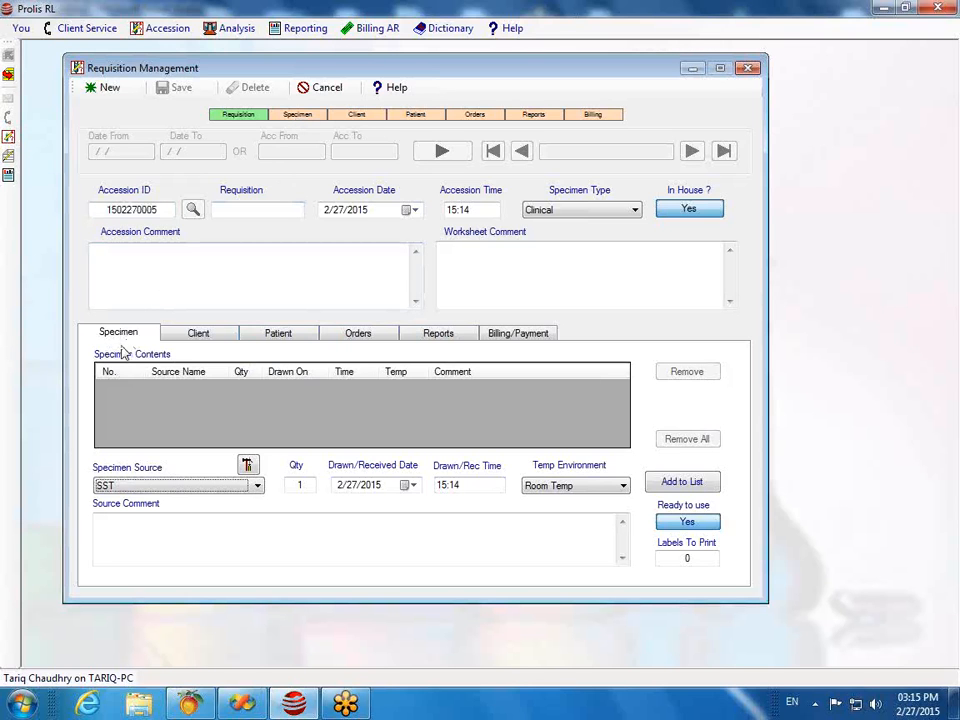
click(258, 489)
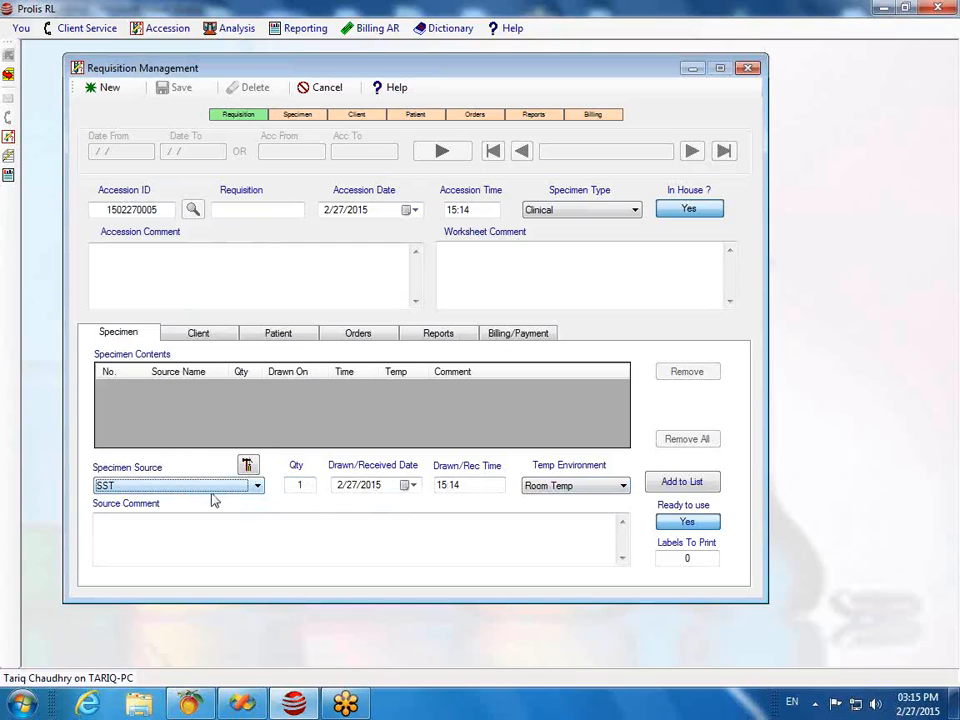
click(257, 486)
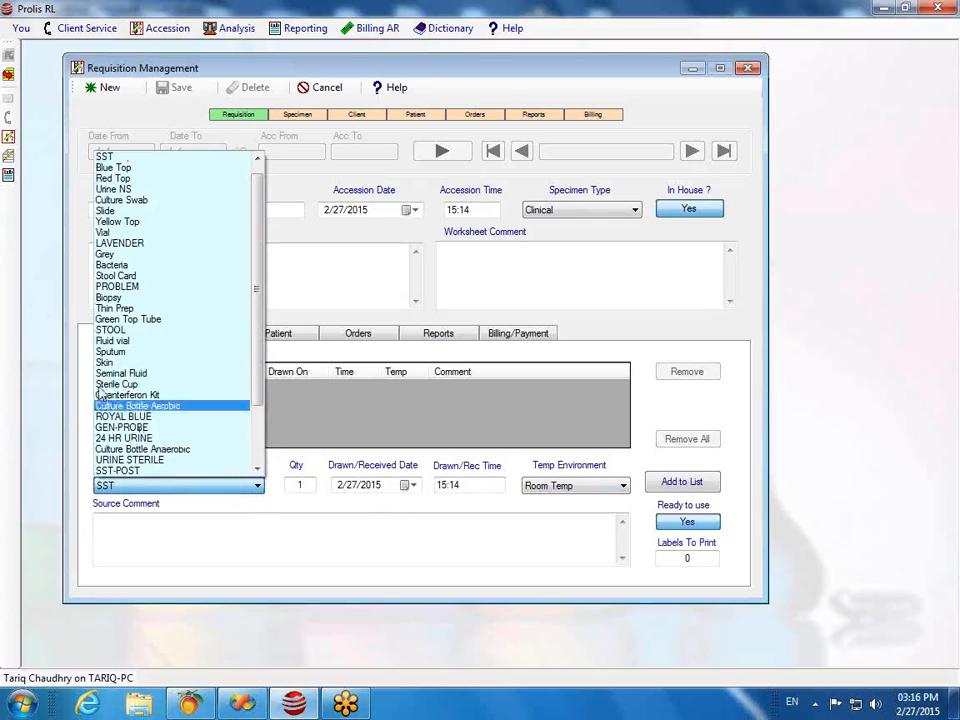
click(281, 516)
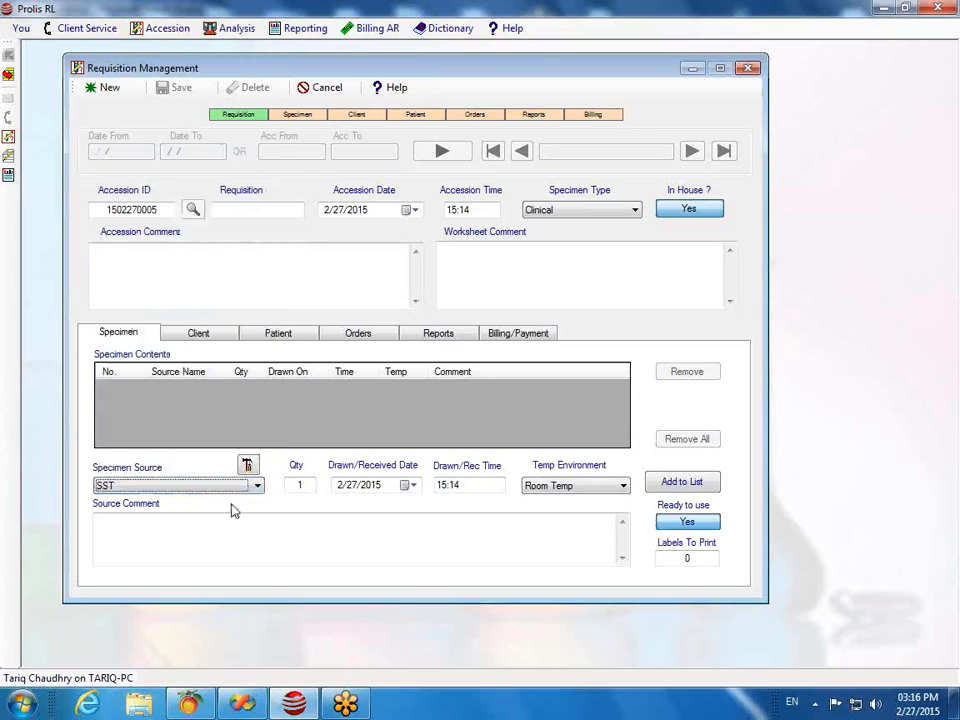
click(680, 483)
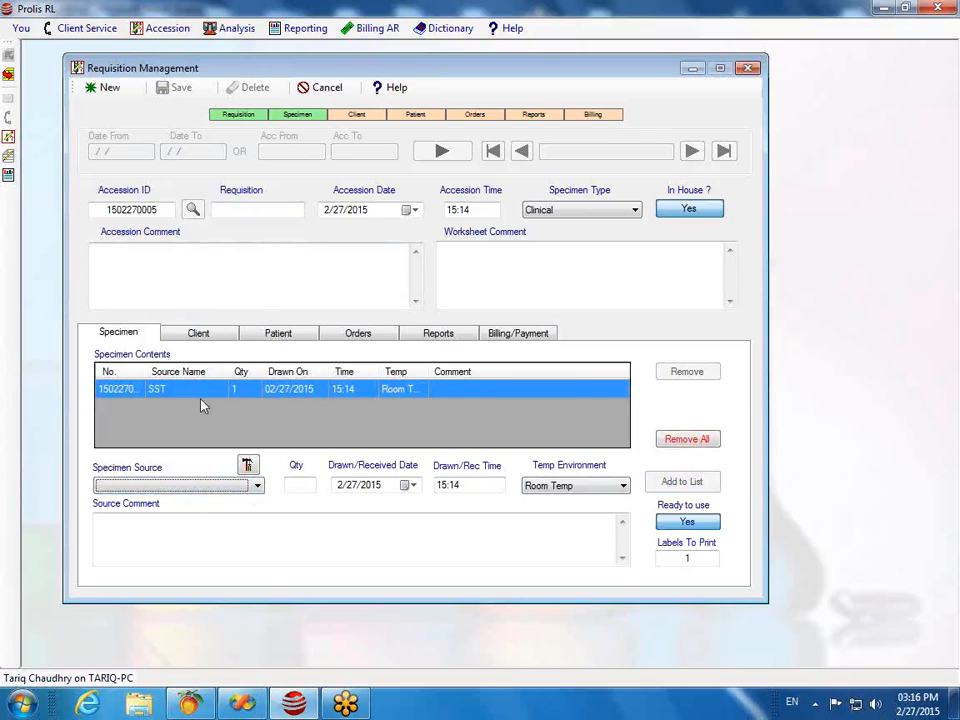
Step: Add a LAVENDER specimen to the list, then go to the Client tab's Orderer ID
click(255, 485)
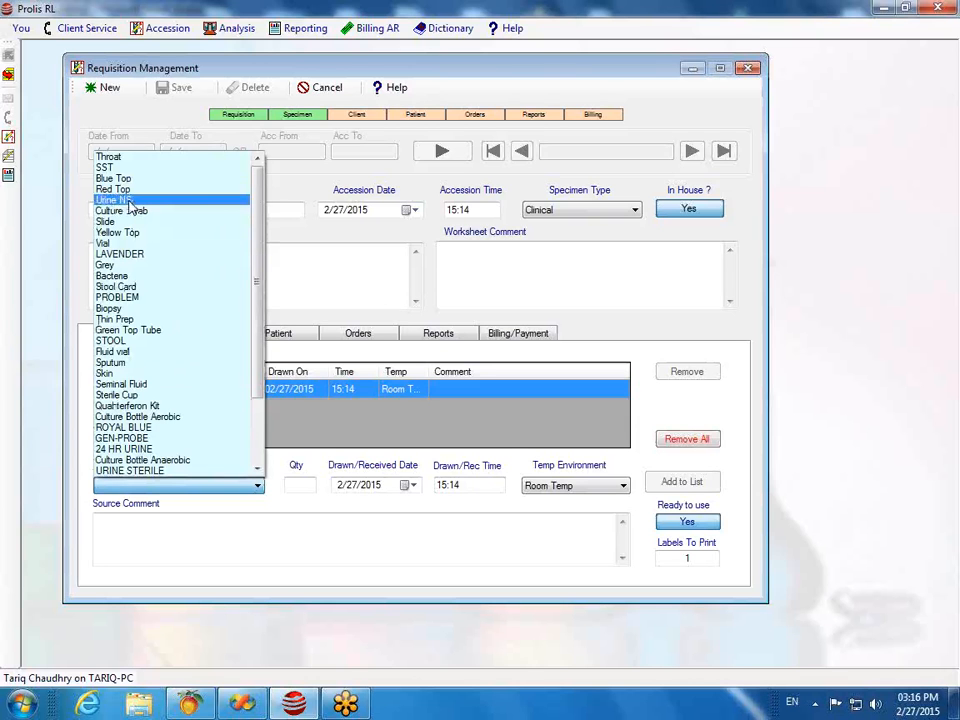
click(125, 253)
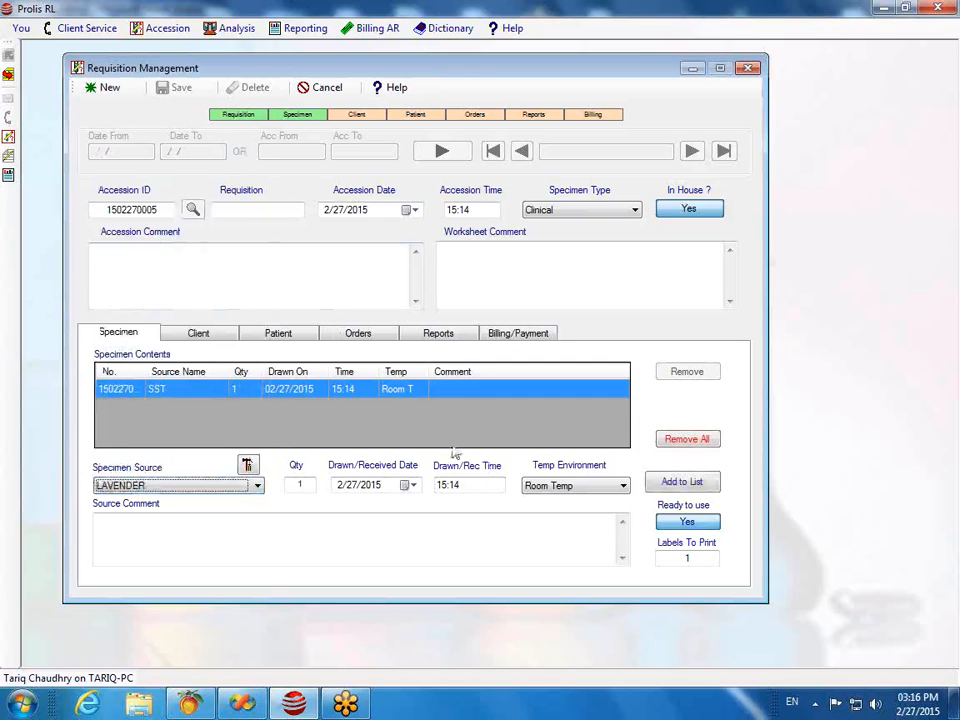
click(677, 482)
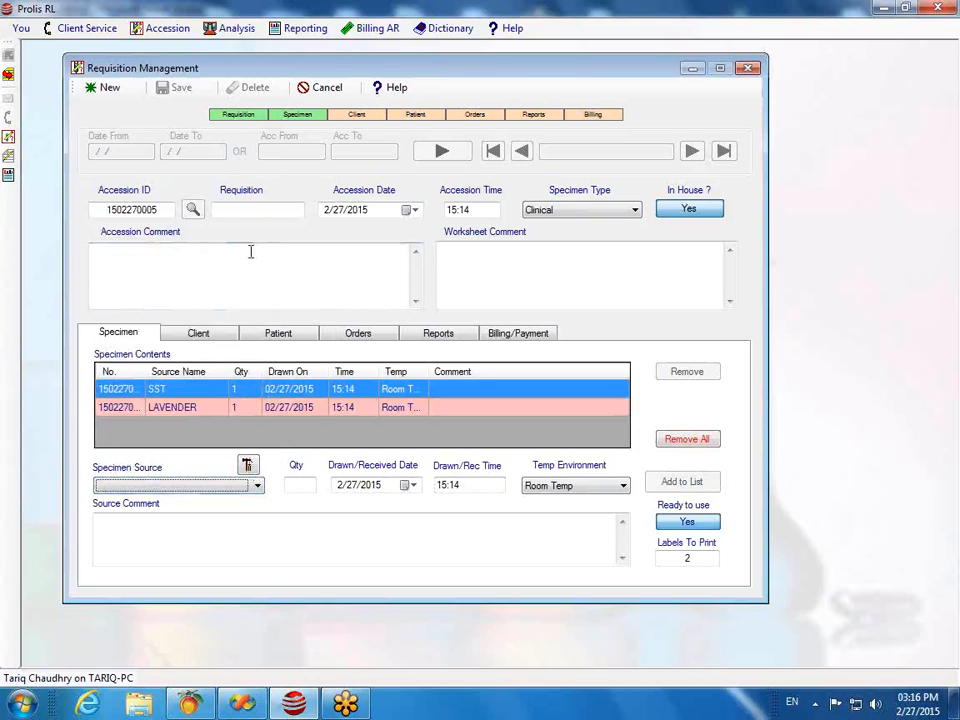
click(196, 334)
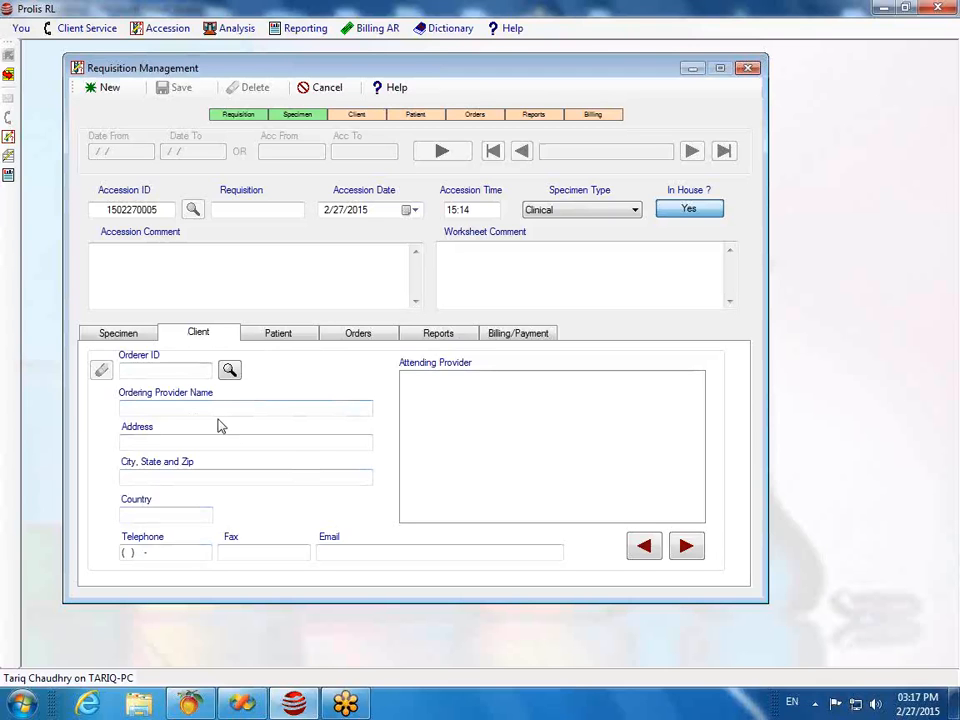
click(166, 370)
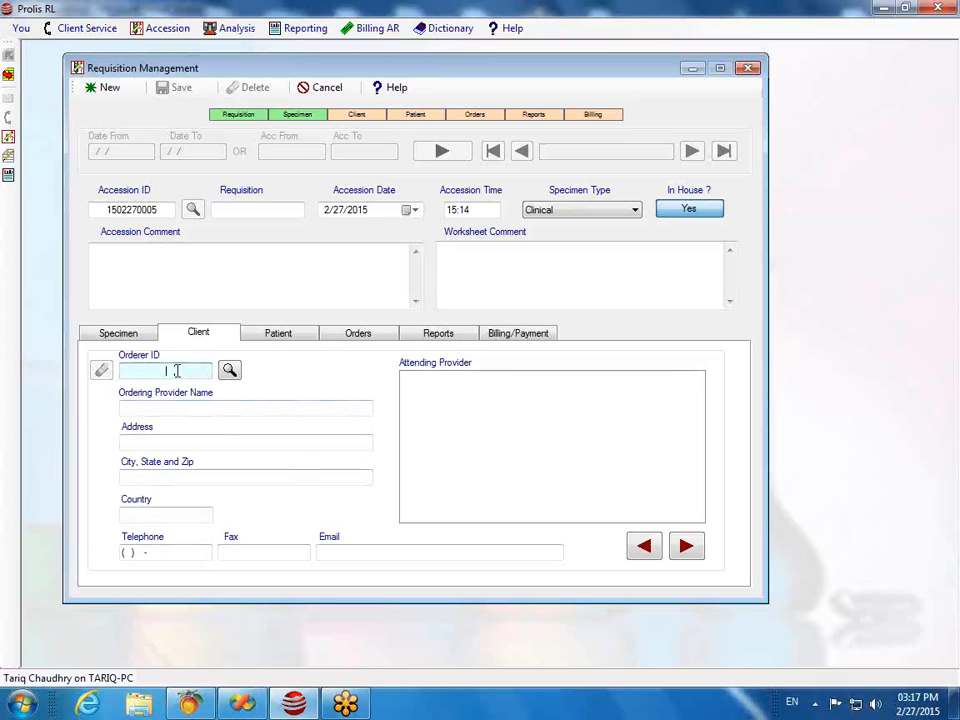
Step: Search orderers for 'ZZ' and accept the matching ordering provider
click(232, 372)
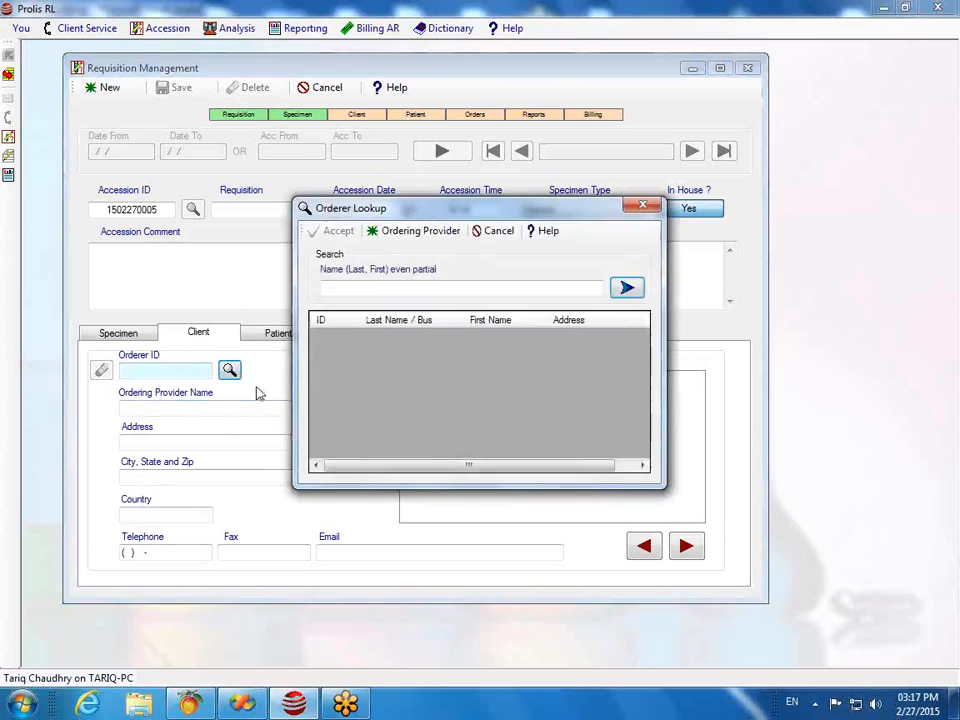
click(359, 288)
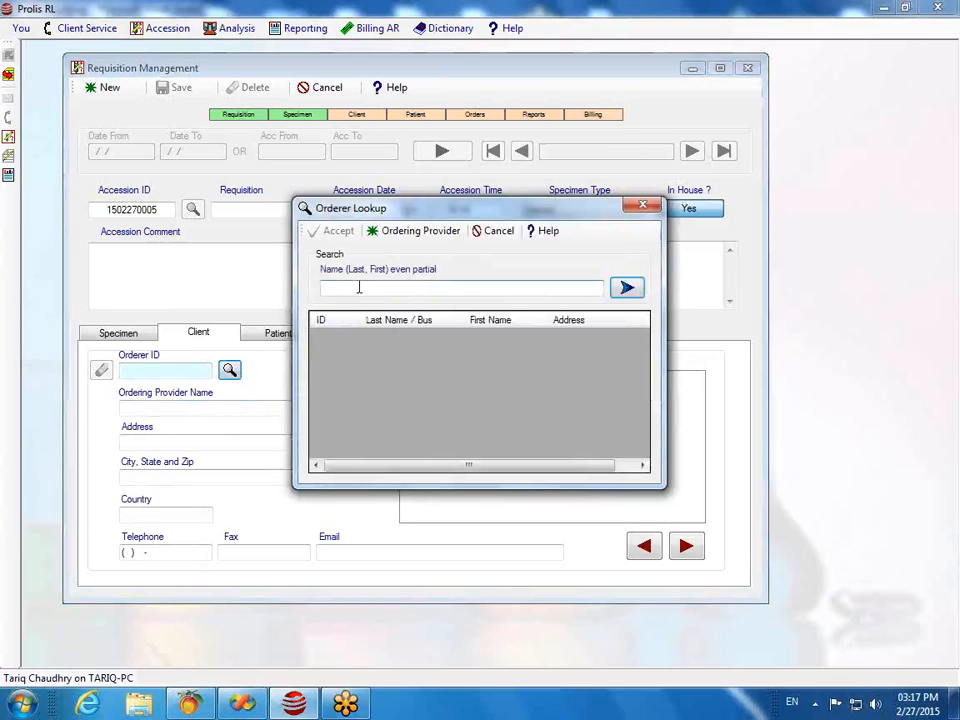
text(ZZ)
click(630, 289)
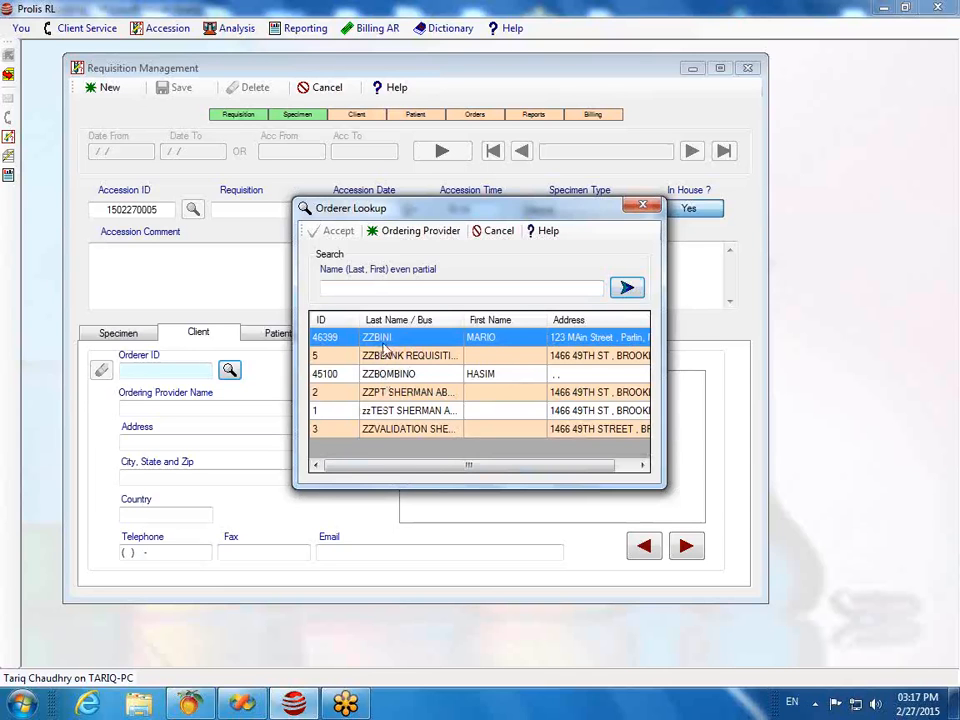
click(423, 343)
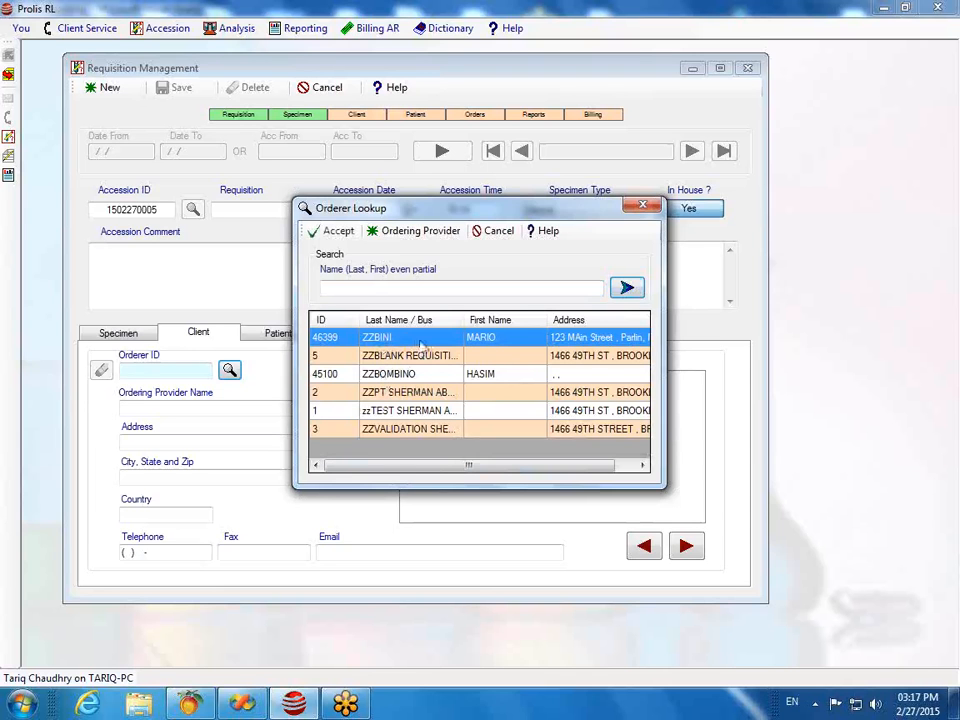
click(330, 231)
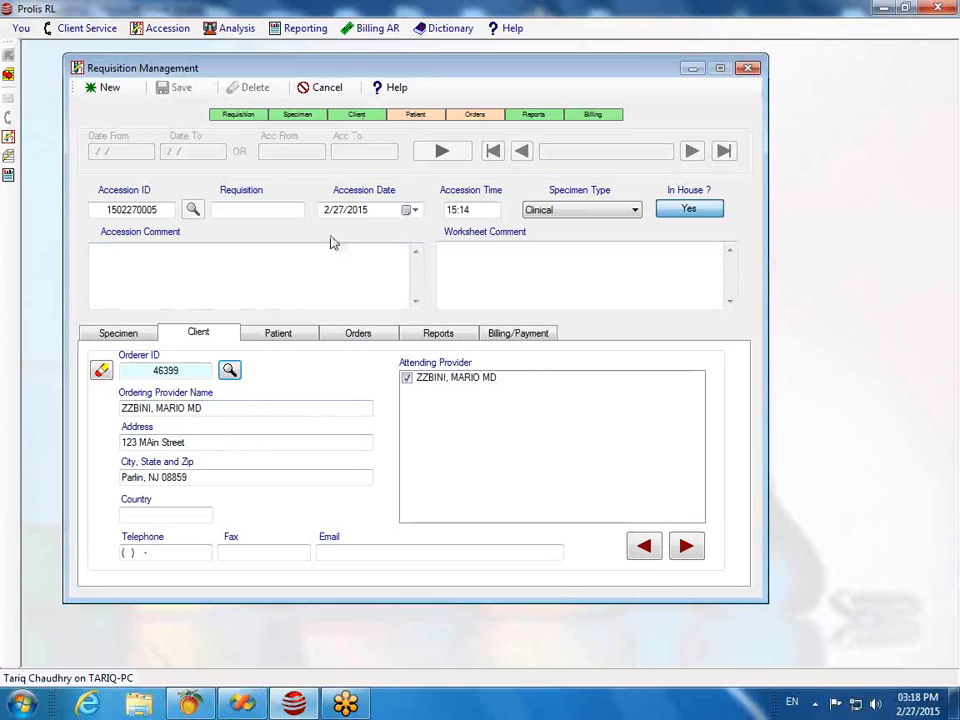
Step: On the Patient tab, enter the patient's last and first name to search existing records
click(281, 336)
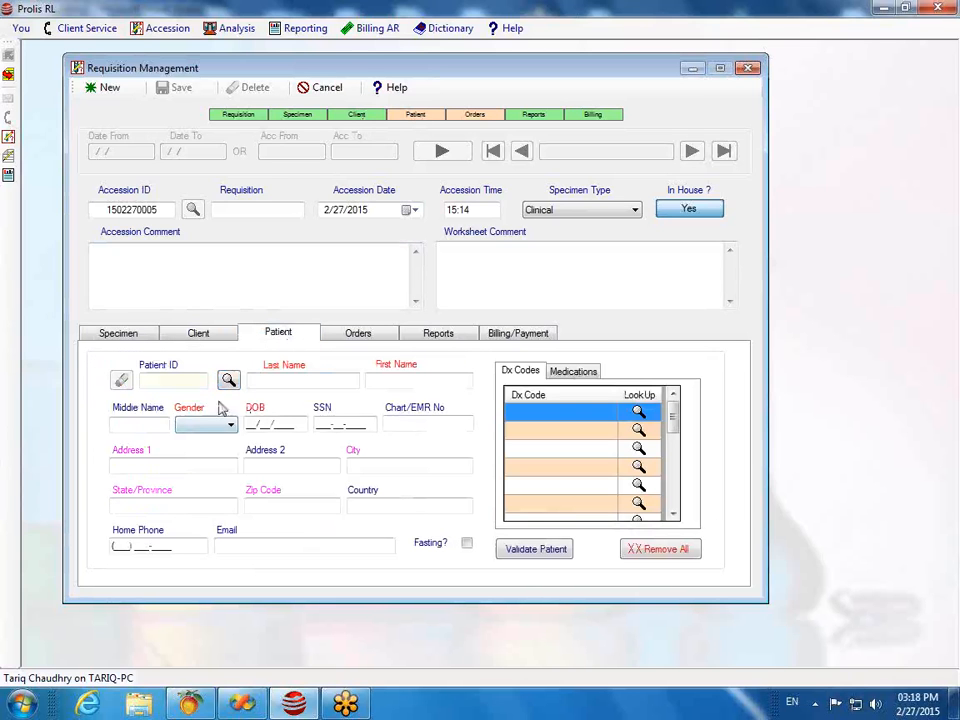
click(276, 381)
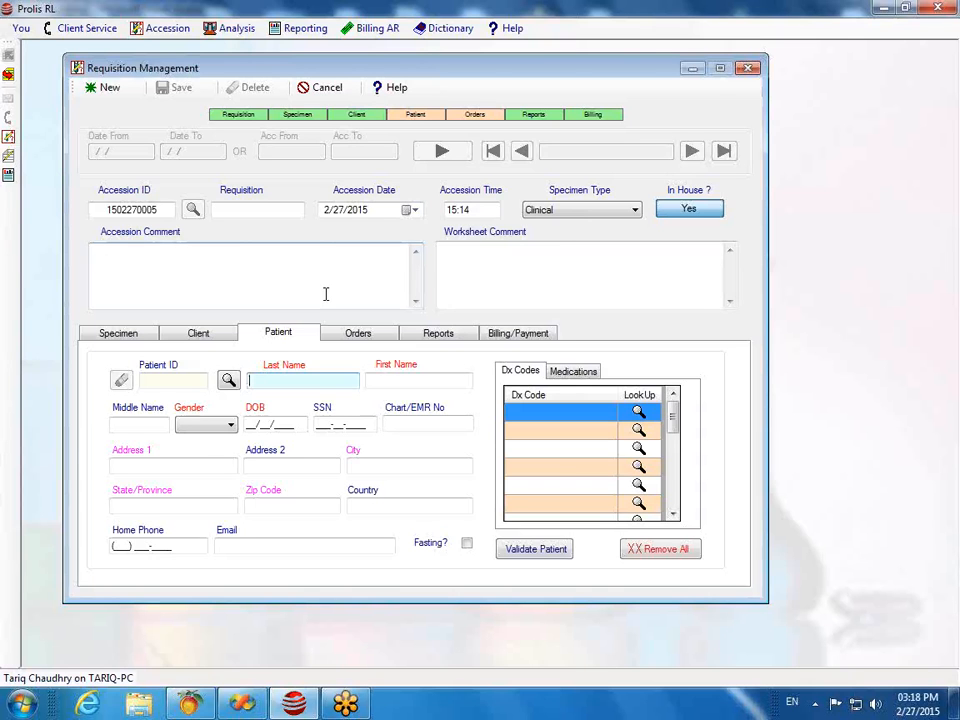
key(Tab)
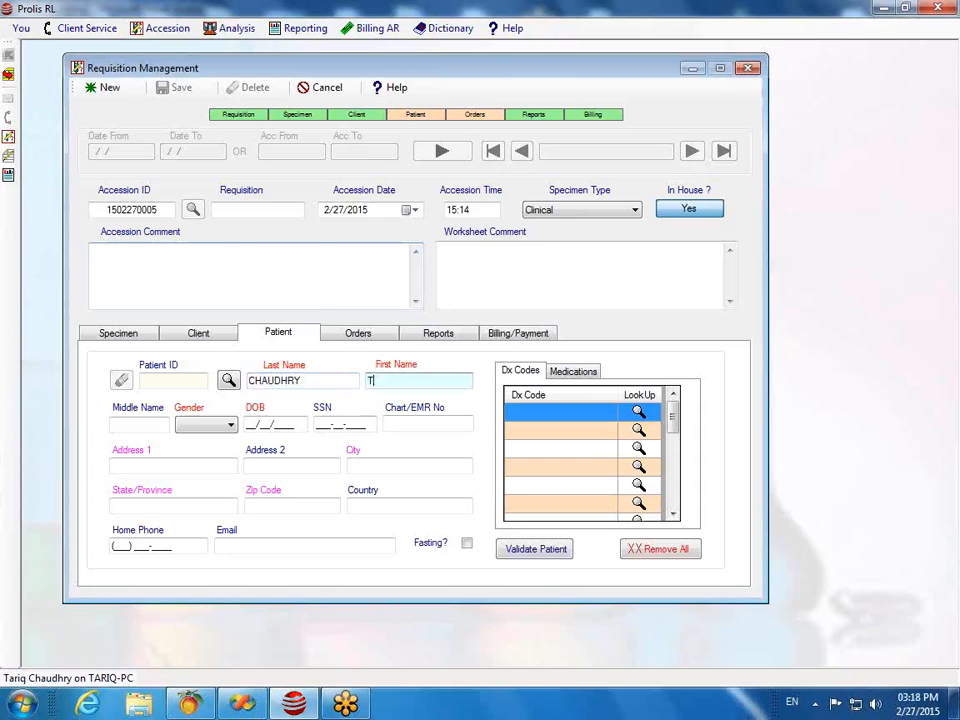
key(Tab)
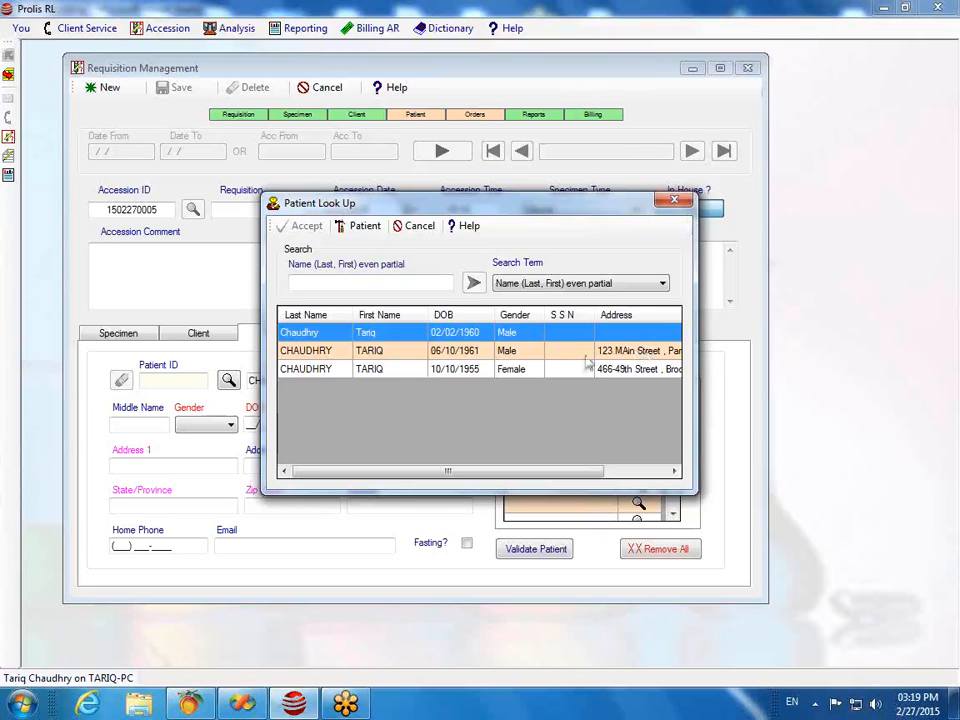
Step: Accept the second matching patient record, filling ID, birth date, gender and address
click(314, 350)
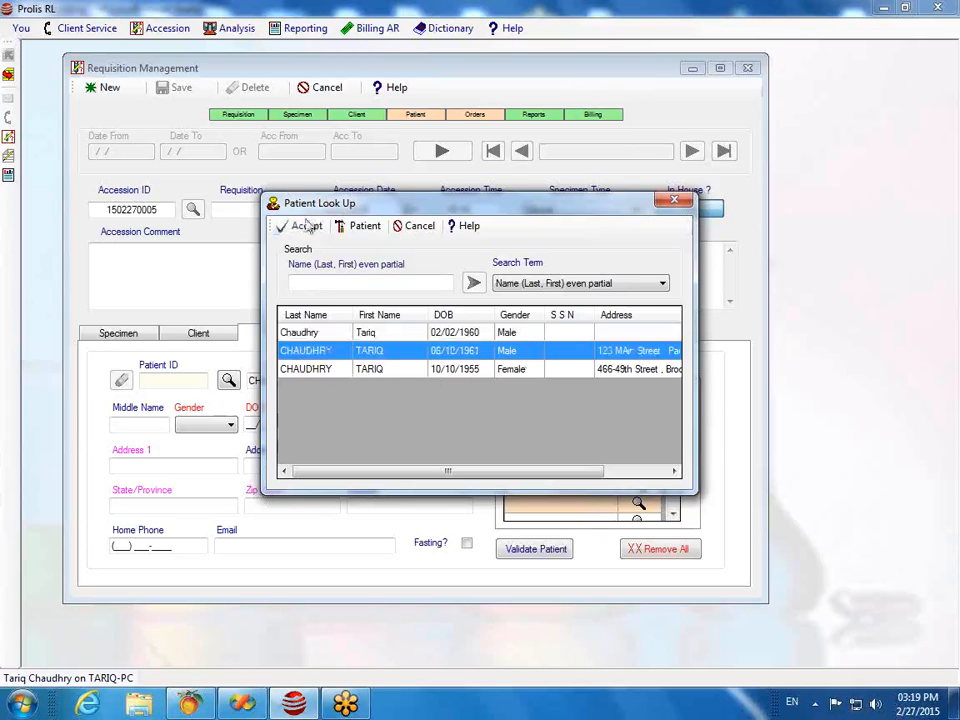
click(302, 228)
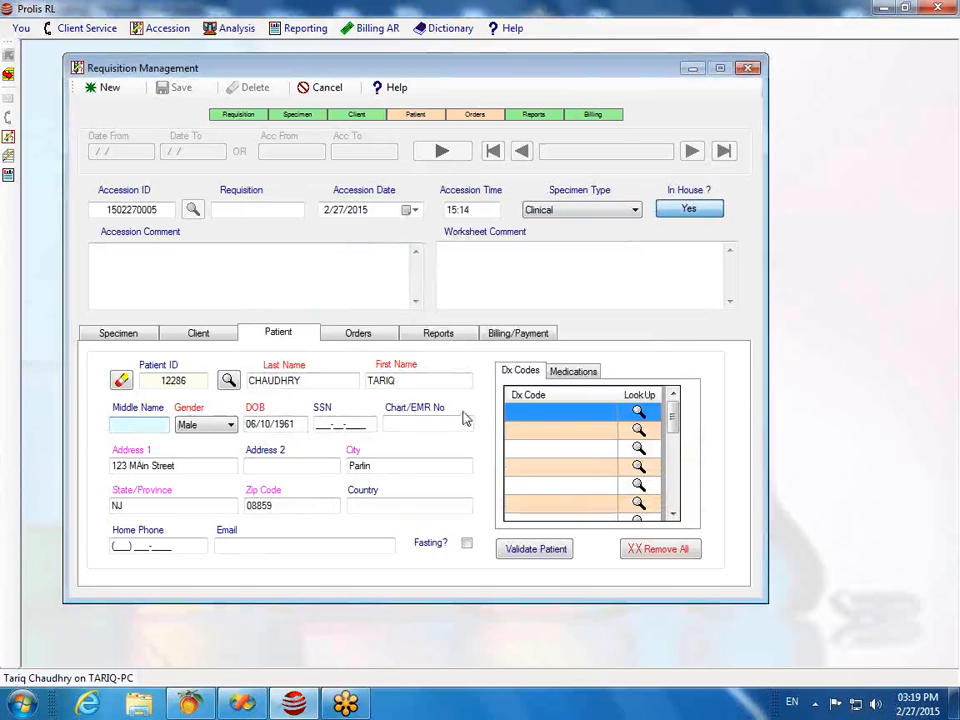
click(561, 414)
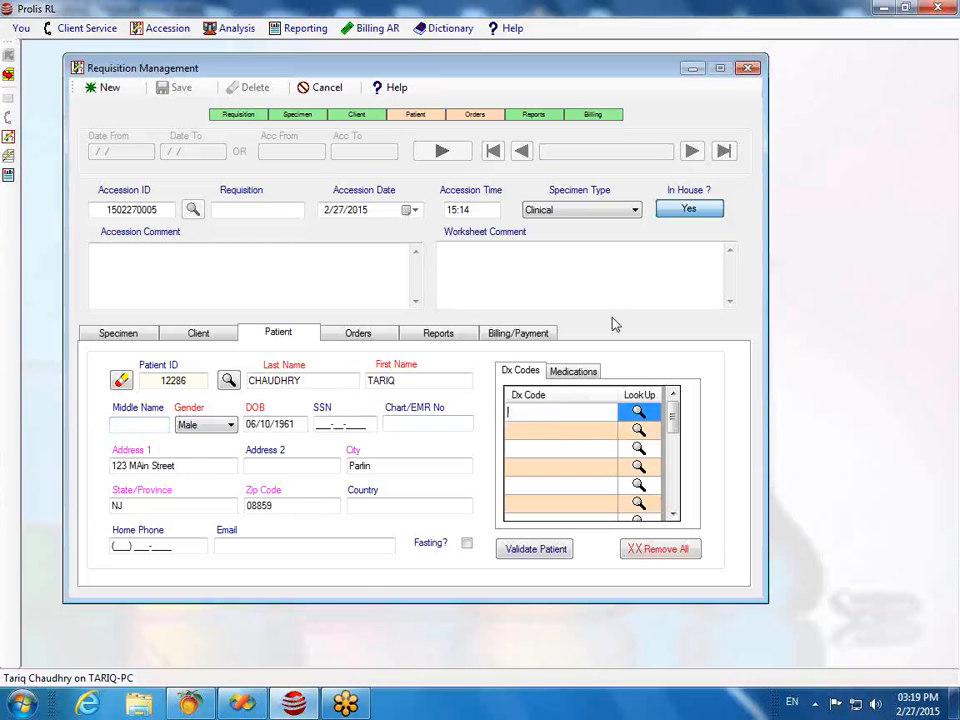
Step: Add diagnosis code 401.9, unspecified essential hypertension, through the code lookup
click(639, 414)
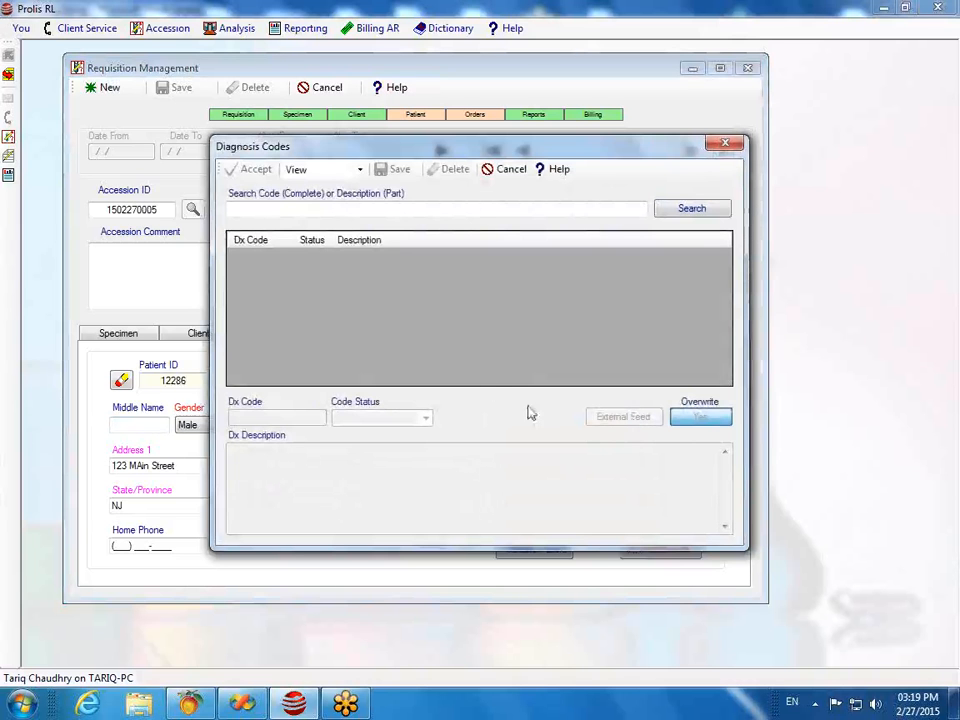
click(724, 147)
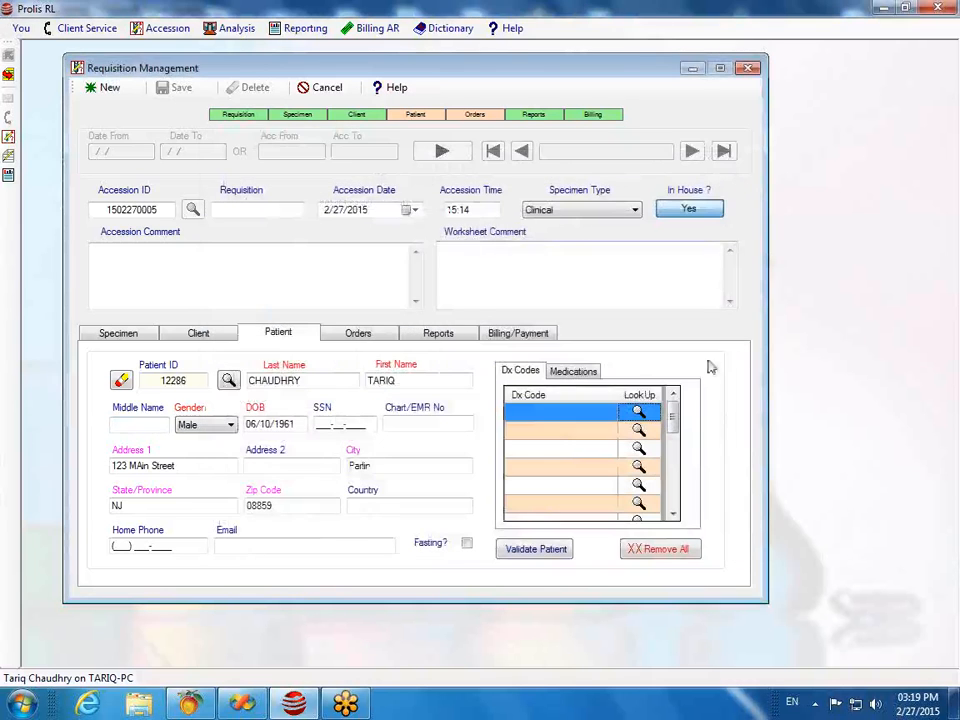
click(527, 411)
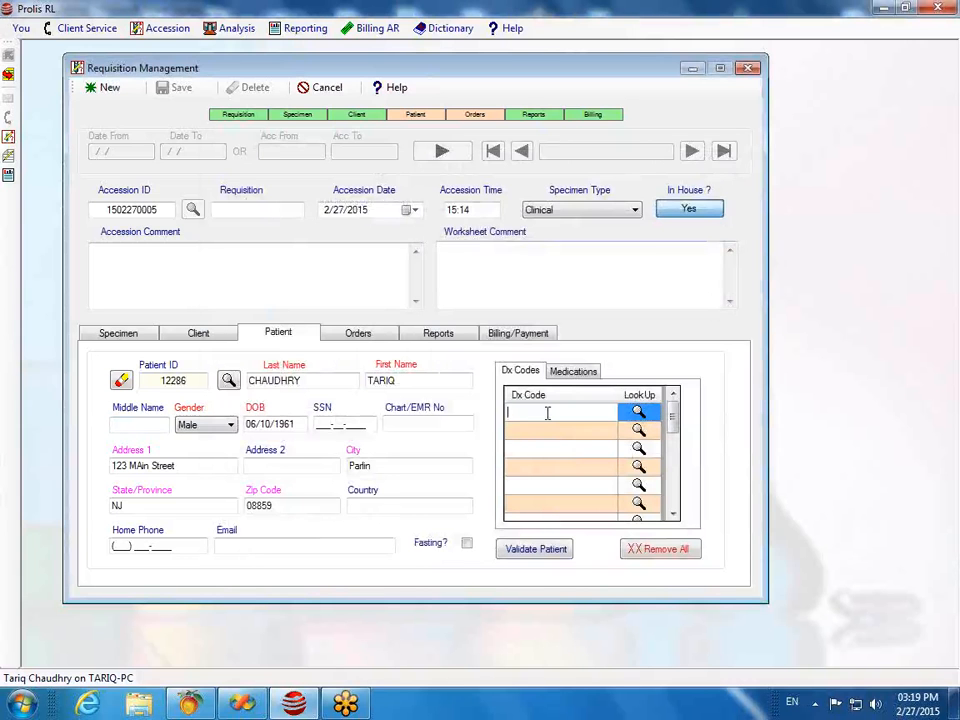
text(401)
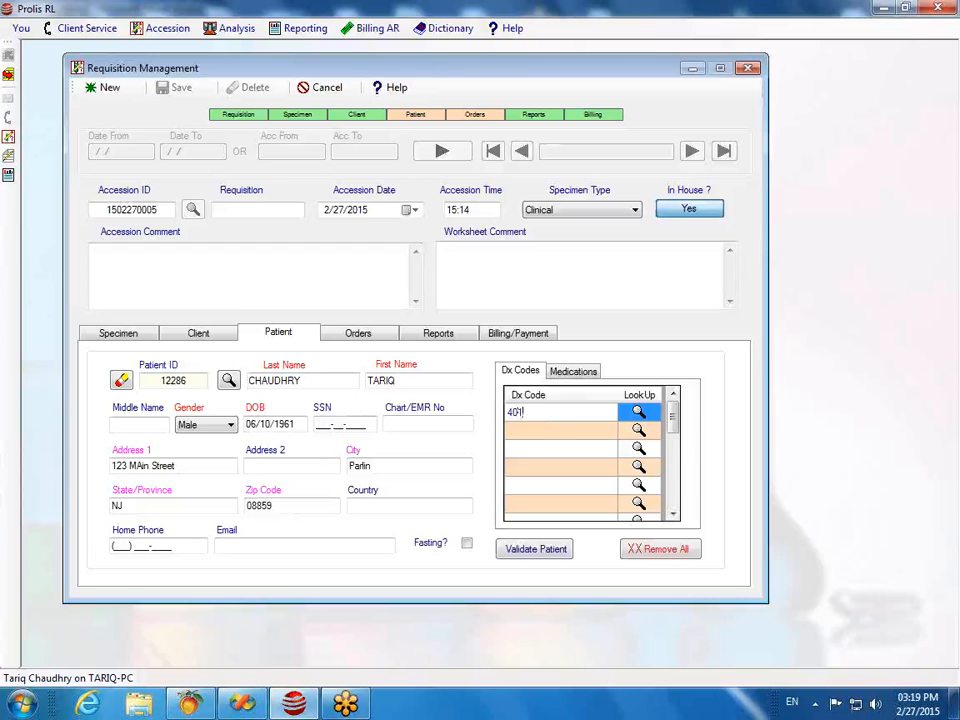
key(Tab)
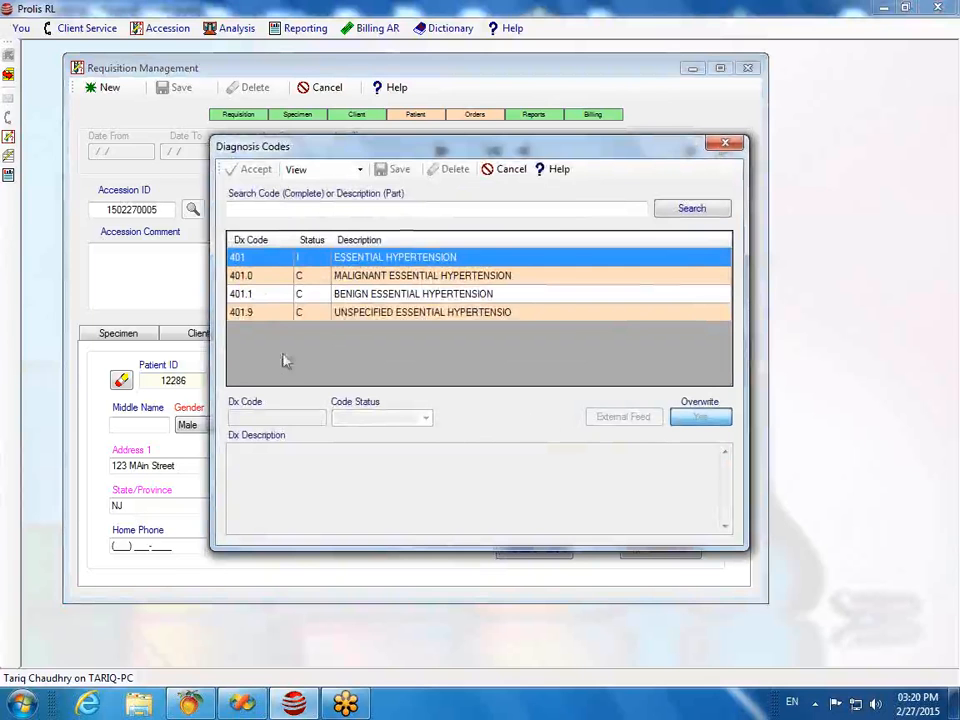
click(268, 314)
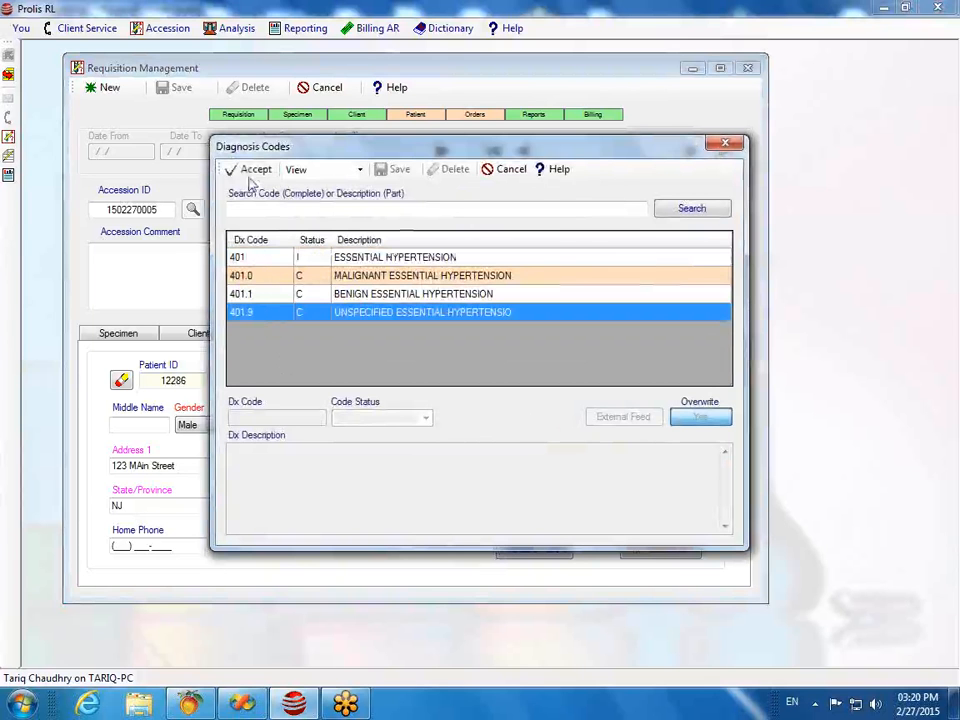
click(262, 171)
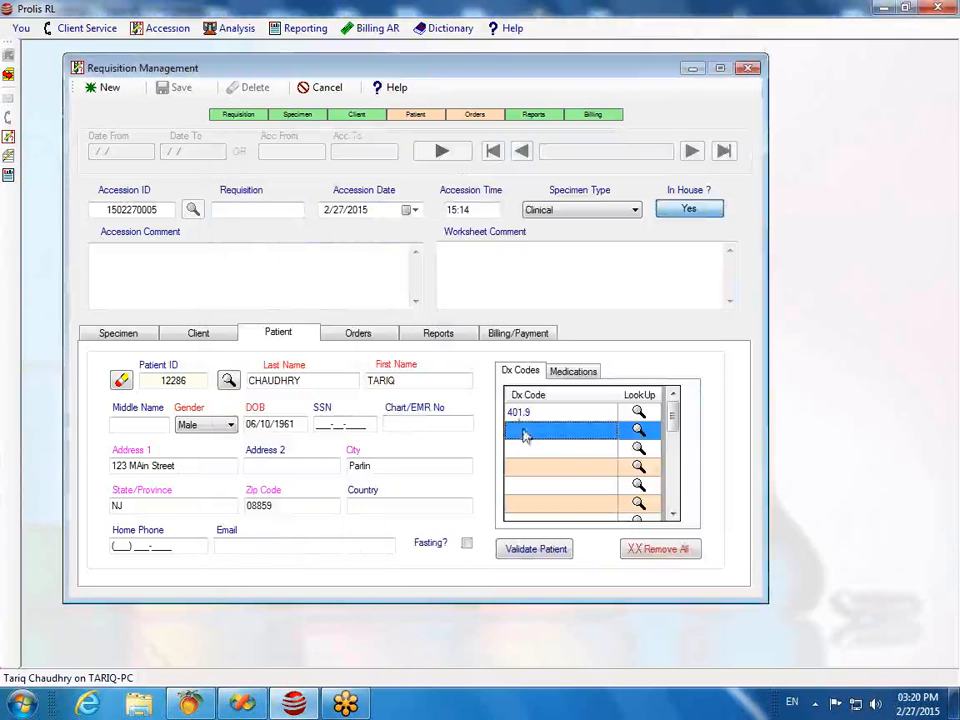
Step: Enter 250.00 as the second diagnosis code
click(531, 431)
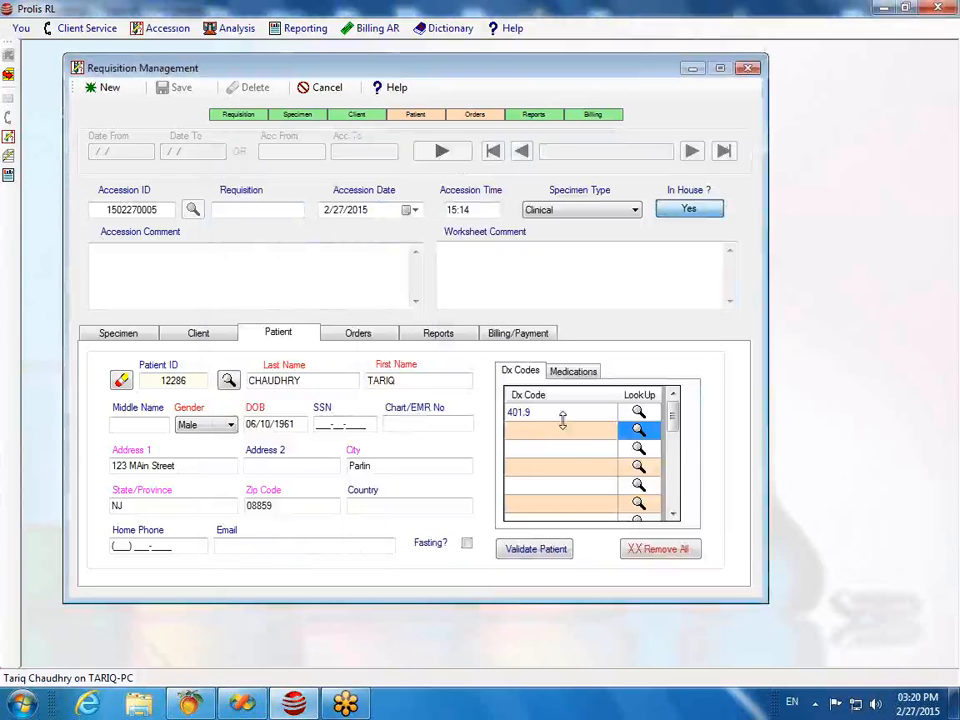
text(250.00)
key(Return)
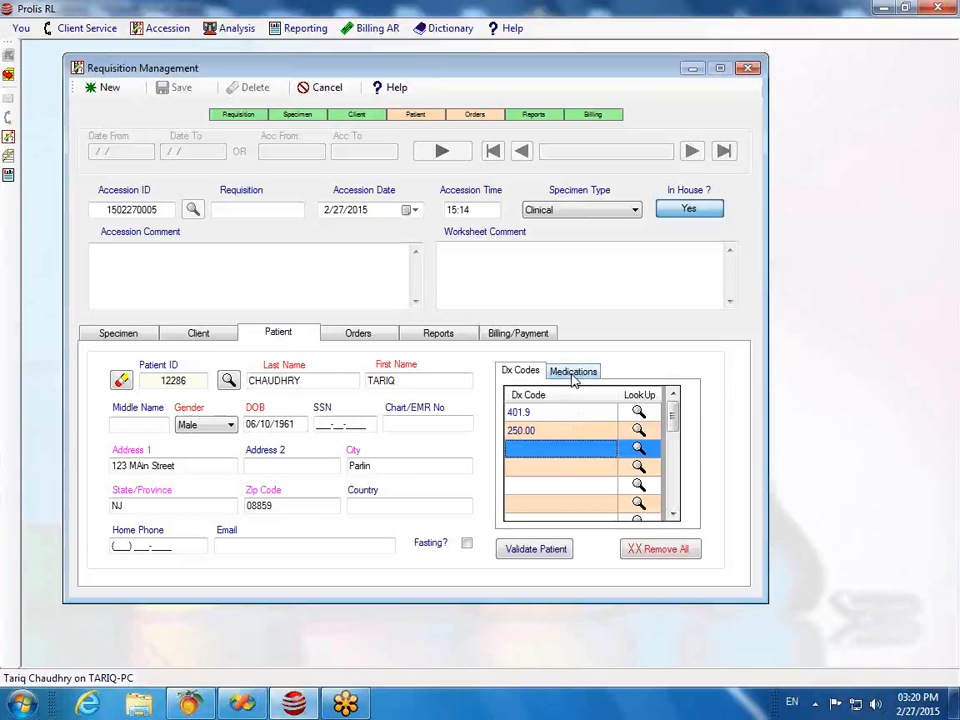
Step: Review the Medications list, return to Dx Codes, then go to the Orders tab
click(574, 378)
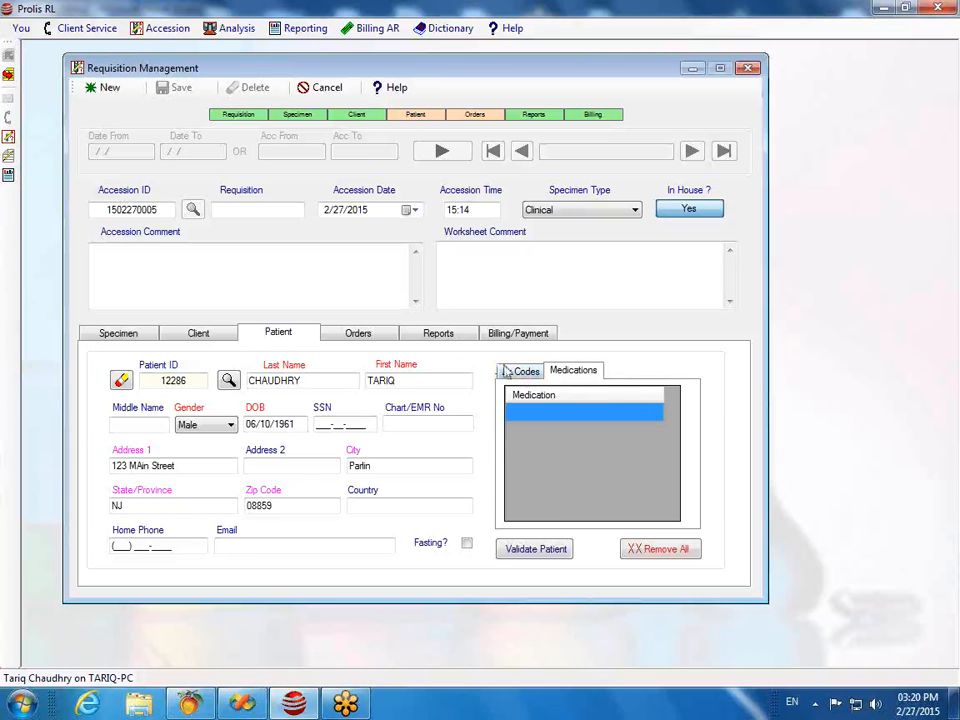
click(508, 372)
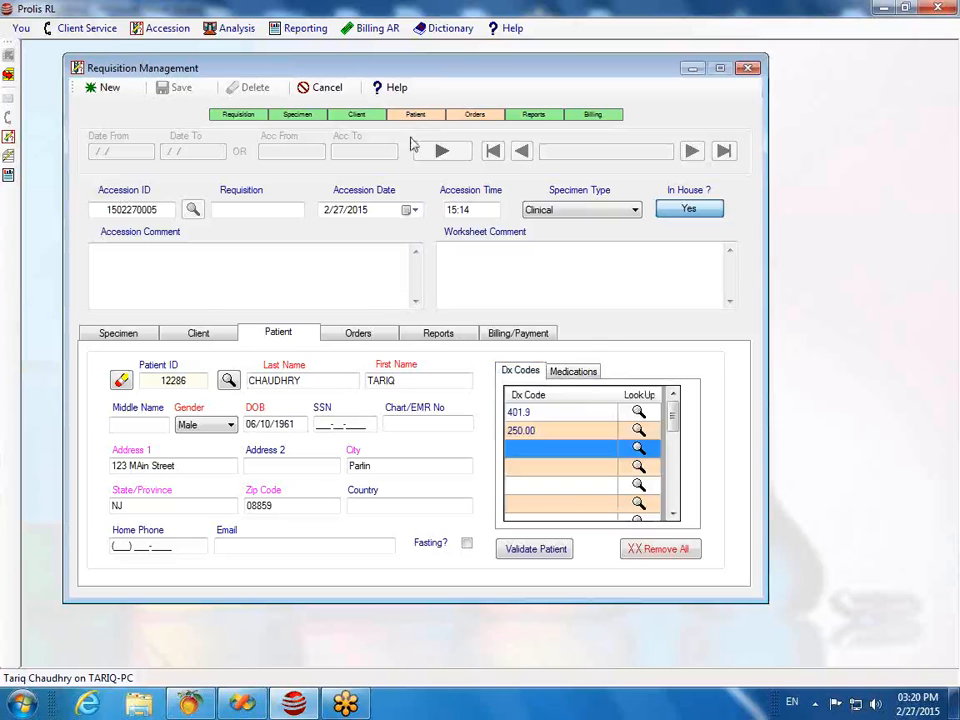
click(360, 336)
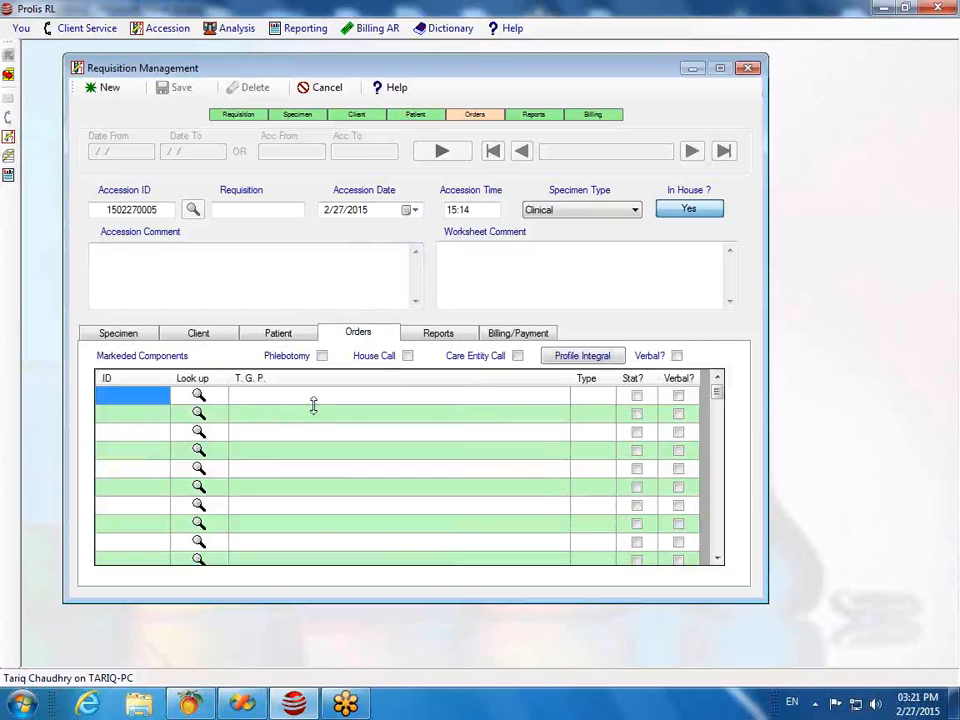
Step: Order test 107 (CBC WITH DIFF & PLT, 85025), then open Component Lookup on row 2
click(116, 397)
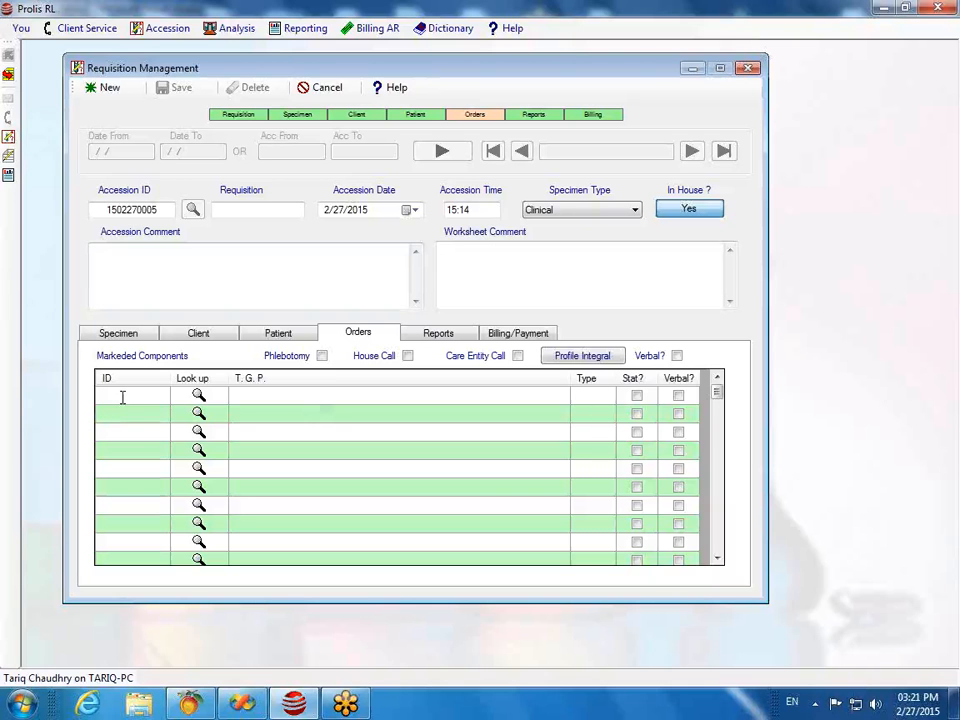
text(107)
key(Return)
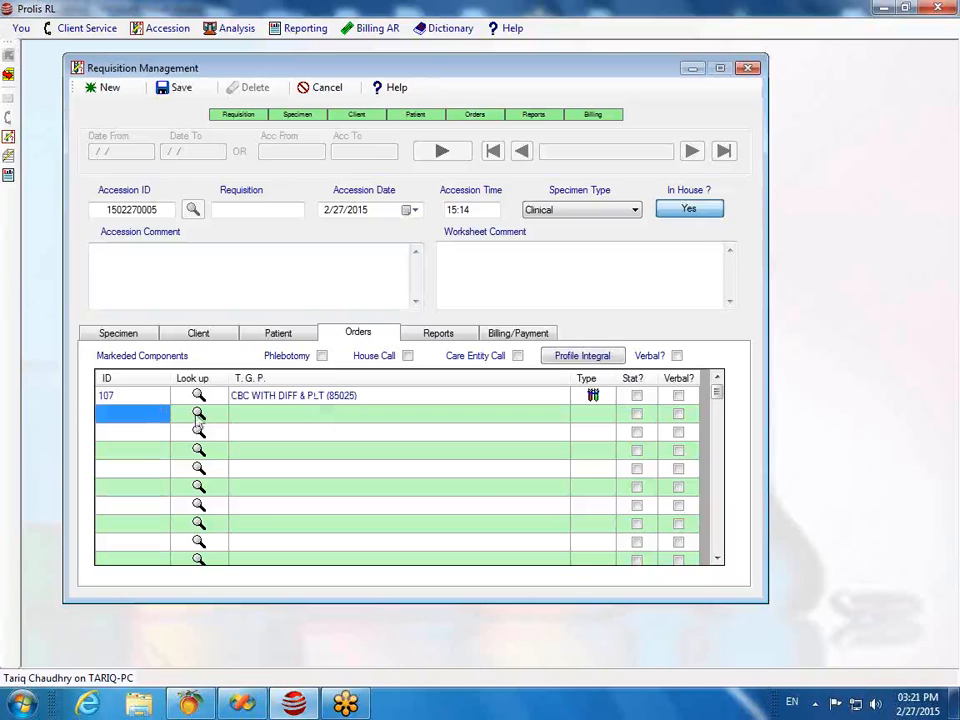
click(198, 418)
click(198, 416)
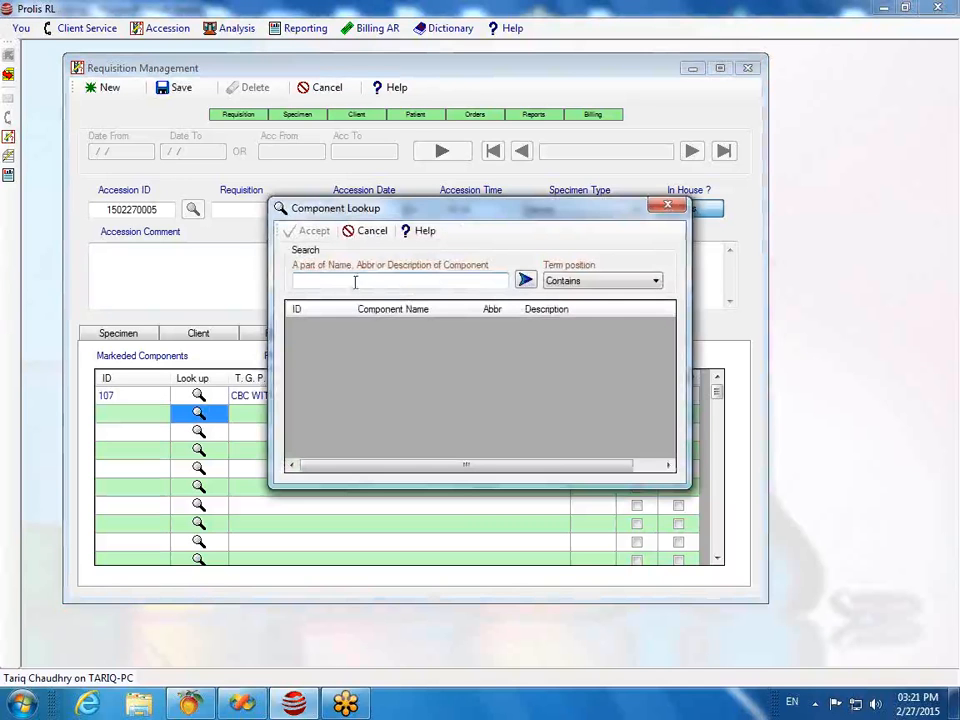
Step: Look up 'cmp' and add COMPREHENSIVE METABOLIC PANEL (252) as the second order
text(cmp)
click(525, 280)
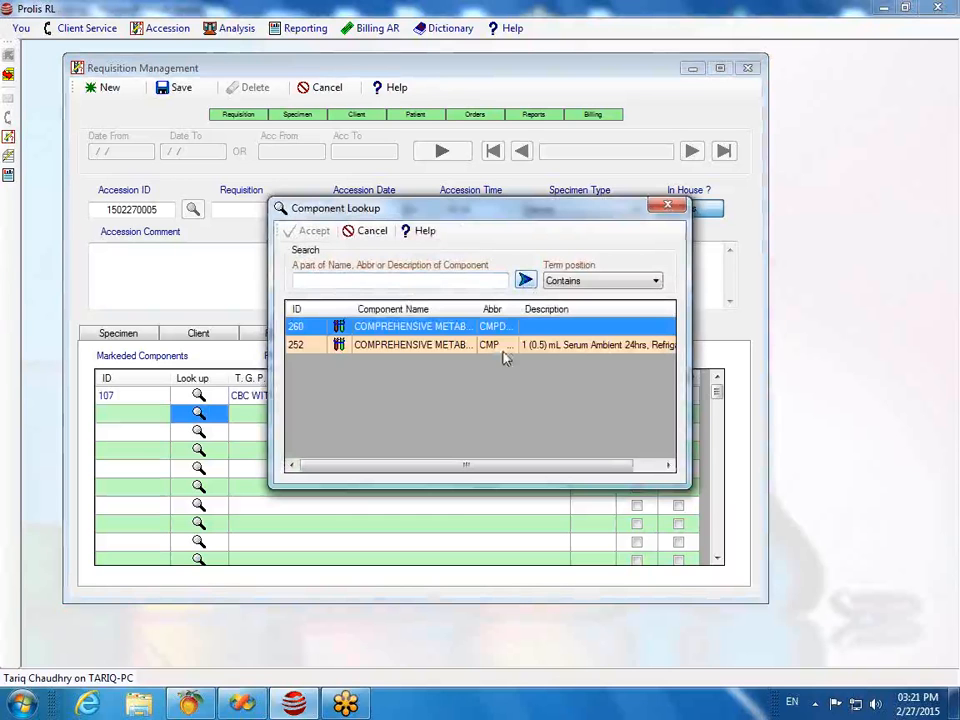
click(376, 347)
click(306, 229)
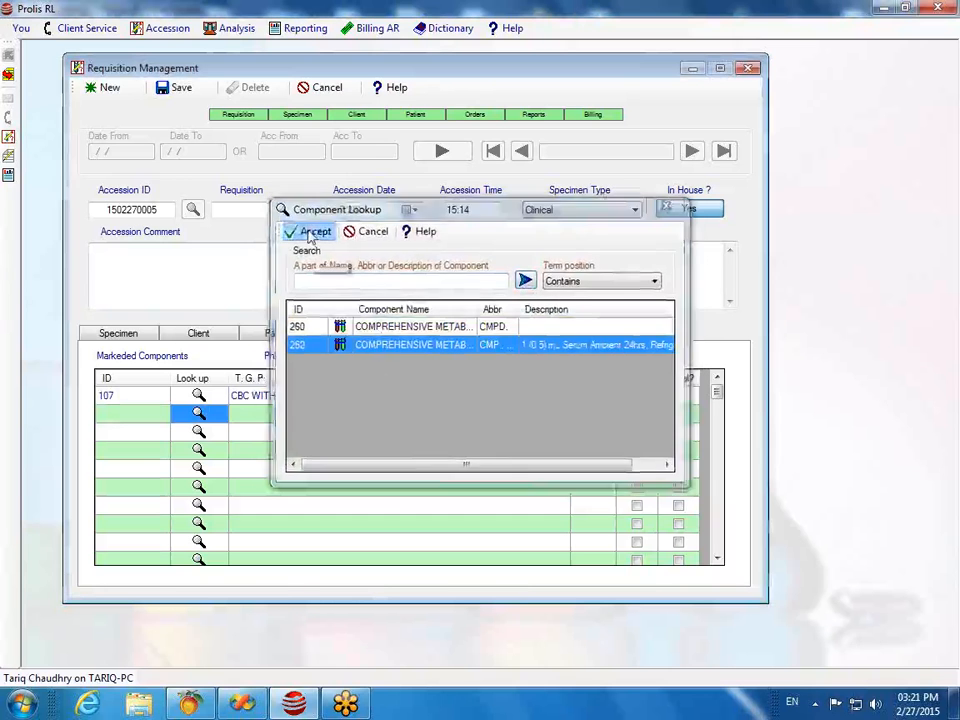
Step: Try adding URINALYSIS (110) on the third line and dismiss the specimen source error
click(133, 436)
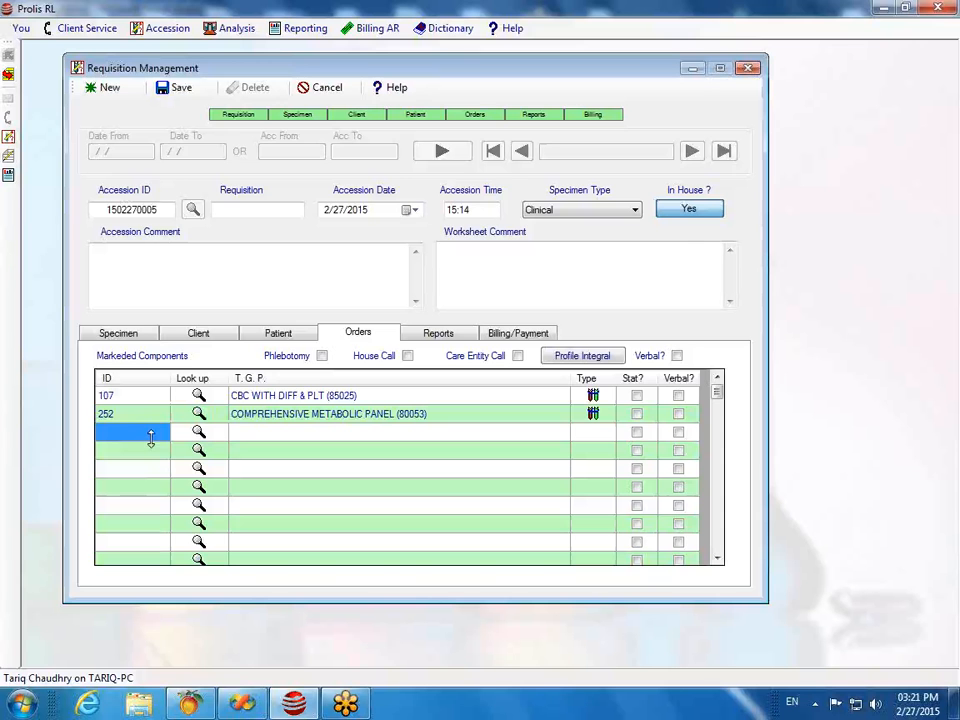
click(198, 431)
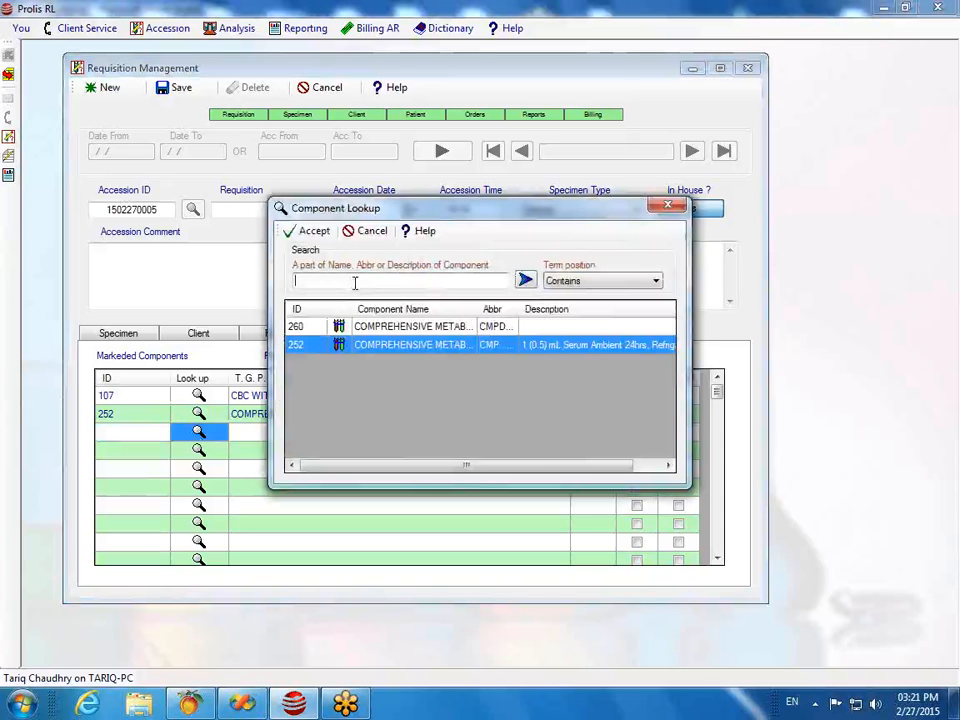
text(urinalysis)
click(525, 280)
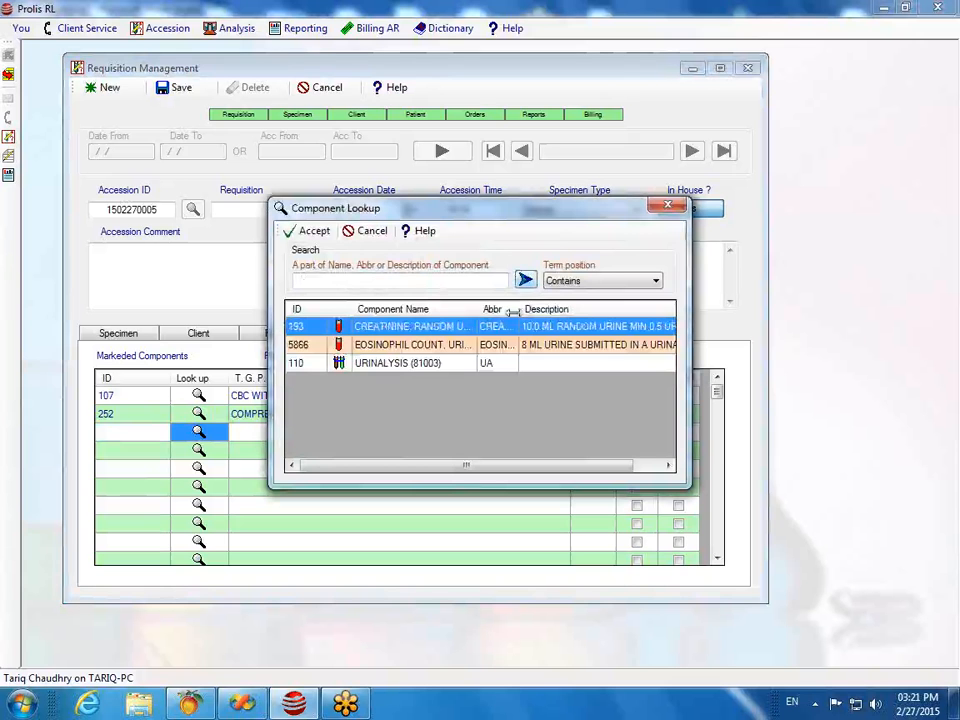
click(378, 364)
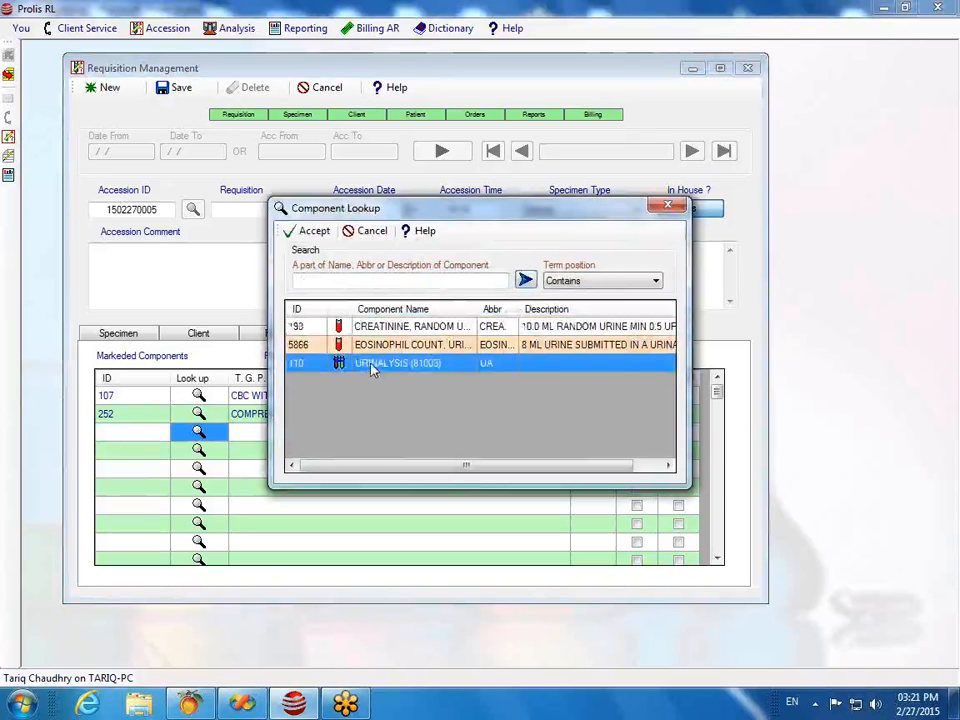
click(314, 233)
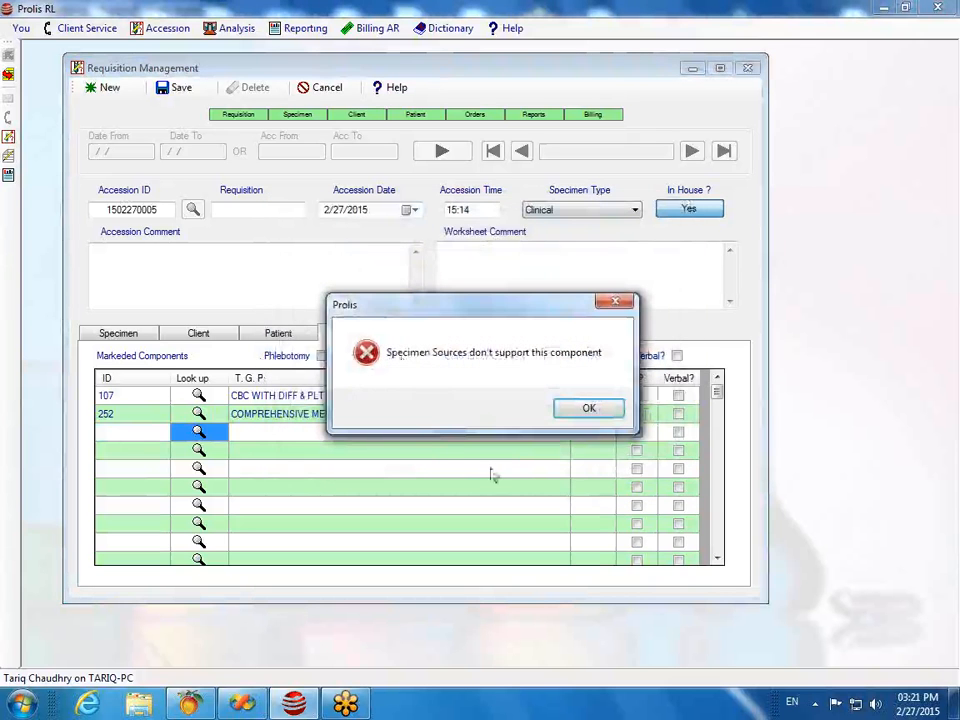
click(580, 409)
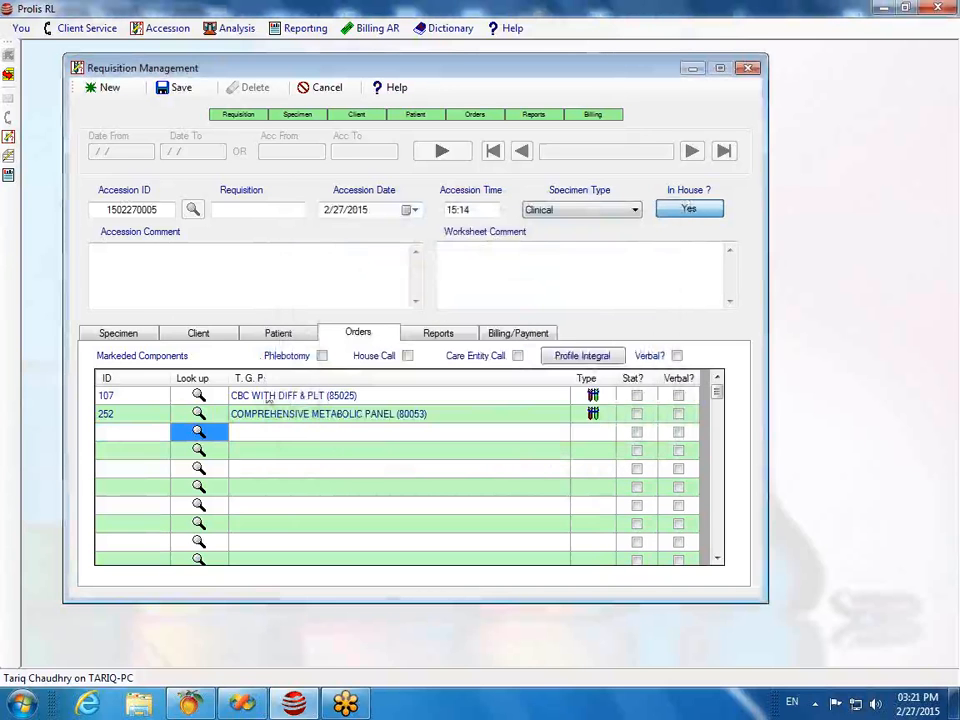
Step: Check the accession's specimens, then reopen Component Lookup for a new third order line
click(128, 334)
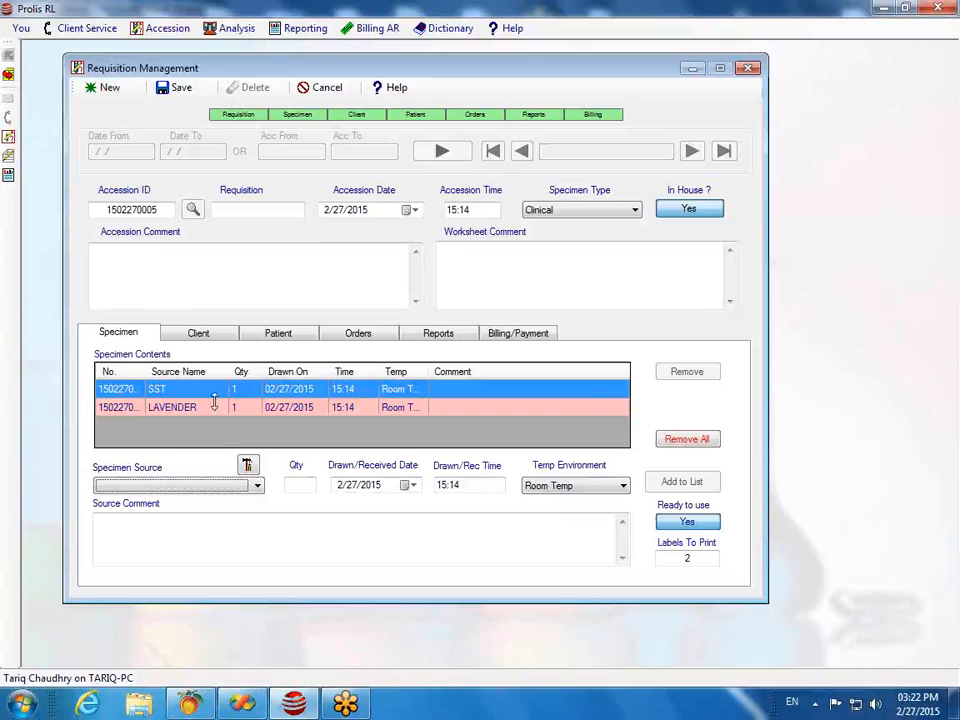
click(357, 335)
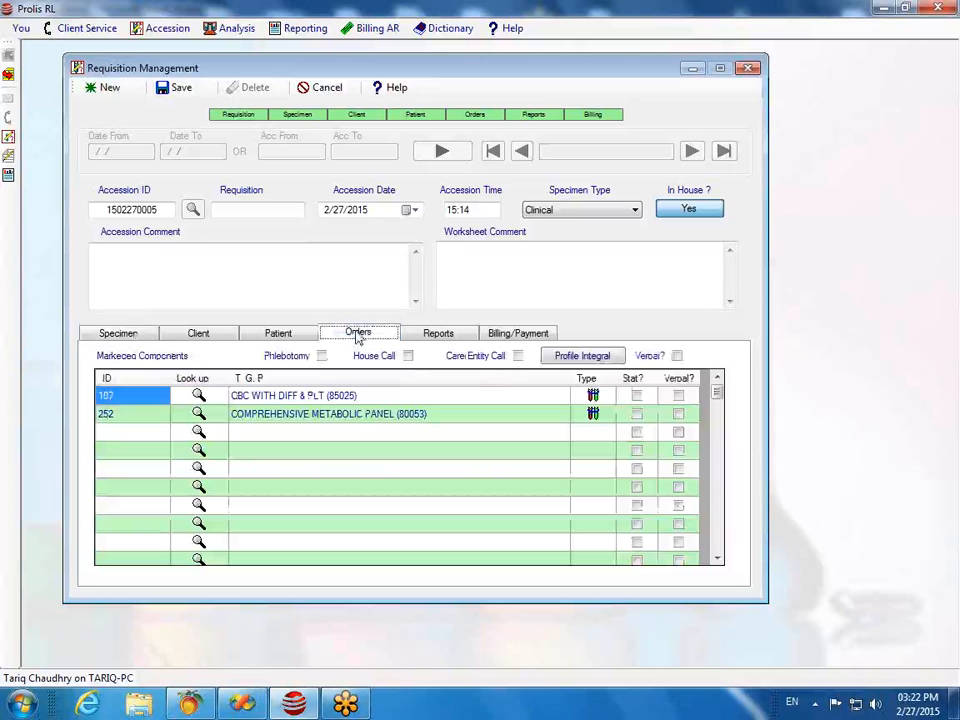
click(128, 434)
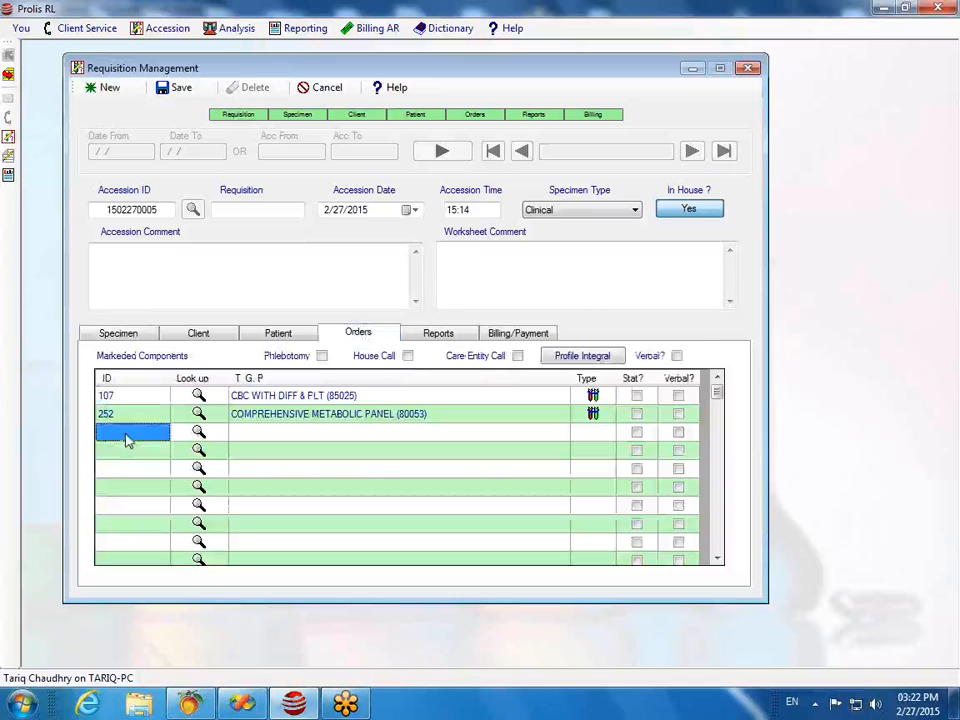
click(198, 432)
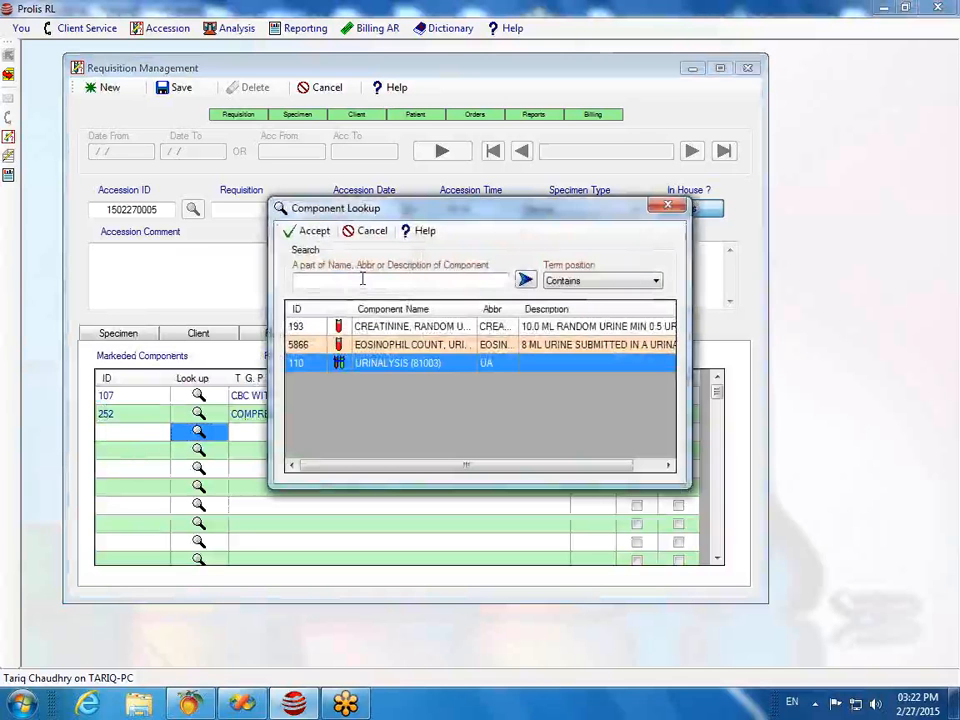
Step: Search 'pregnancy', try adding PREGNANCY (SERUM) 698, and dismiss the extended marking rejection
text(preg)
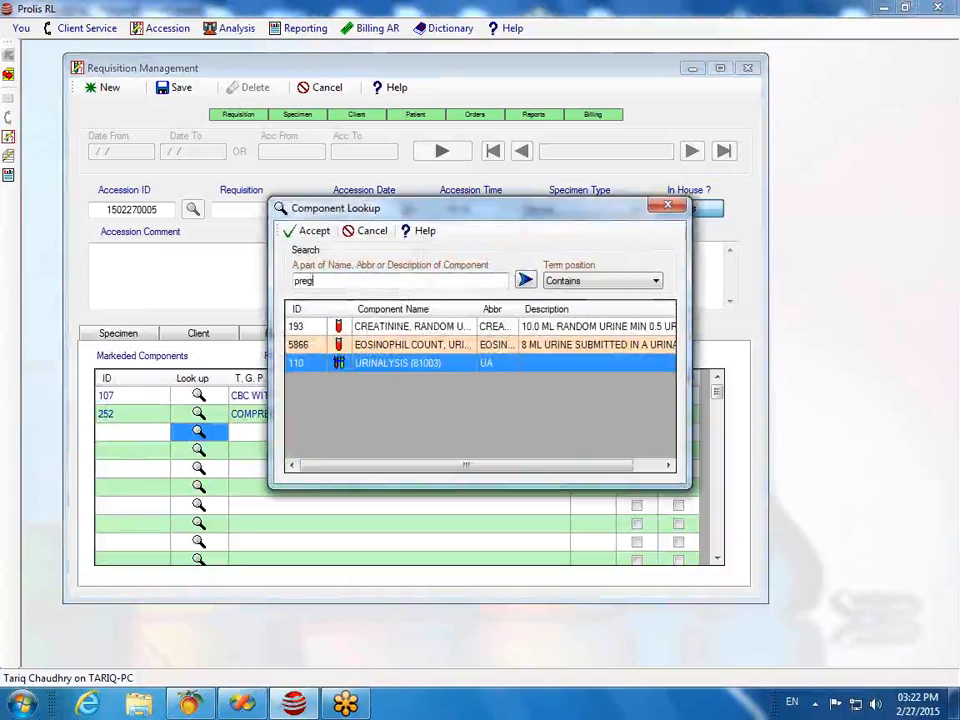
text(nancy)
click(525, 280)
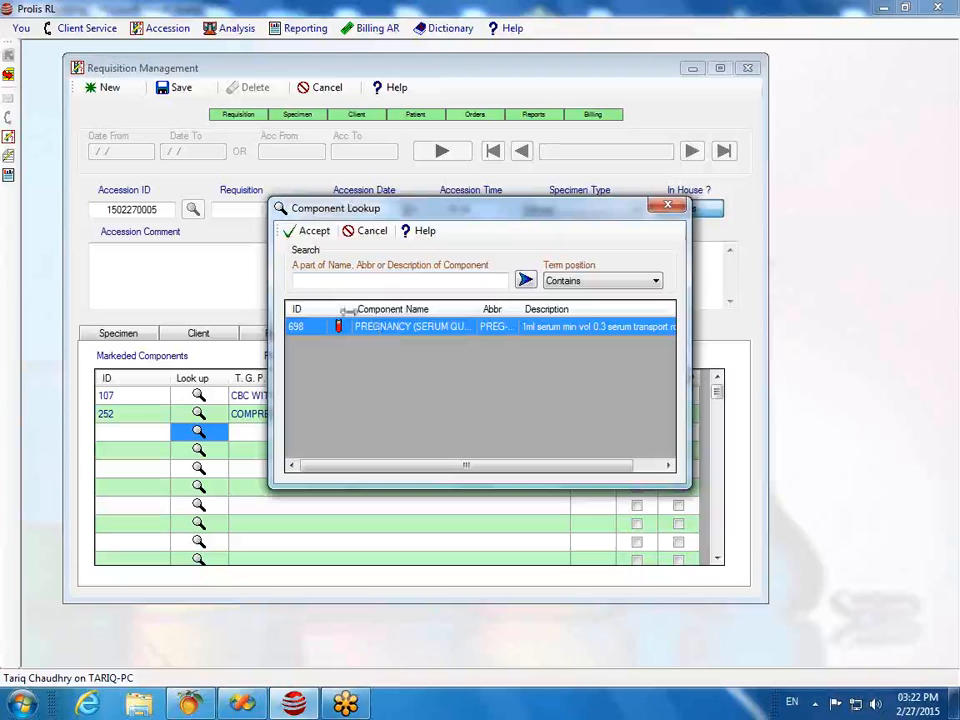
click(312, 231)
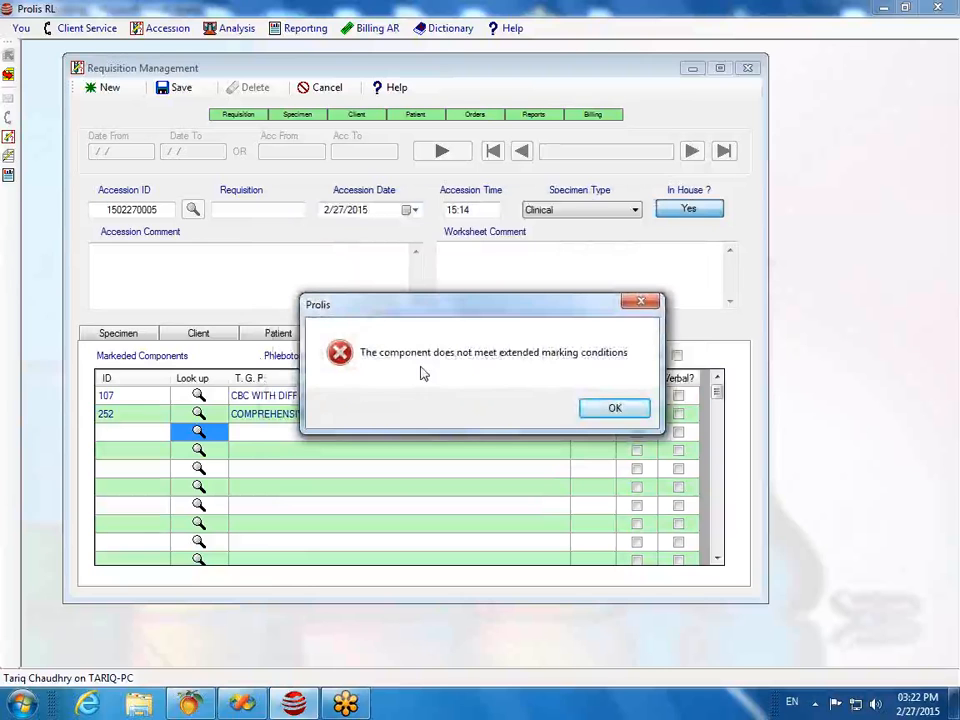
click(598, 412)
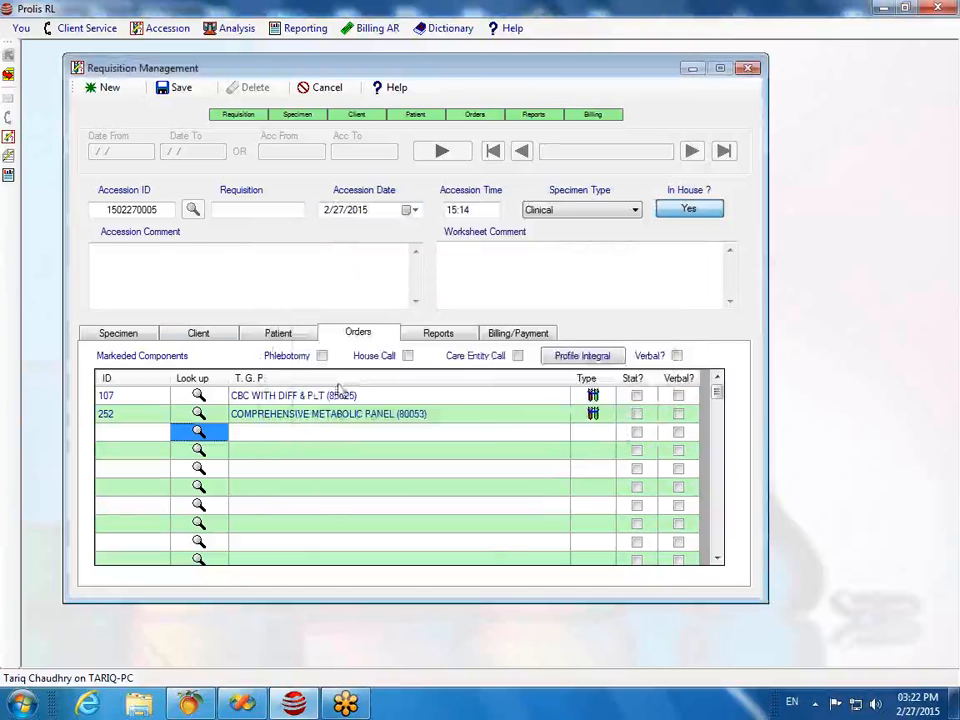
click(270, 333)
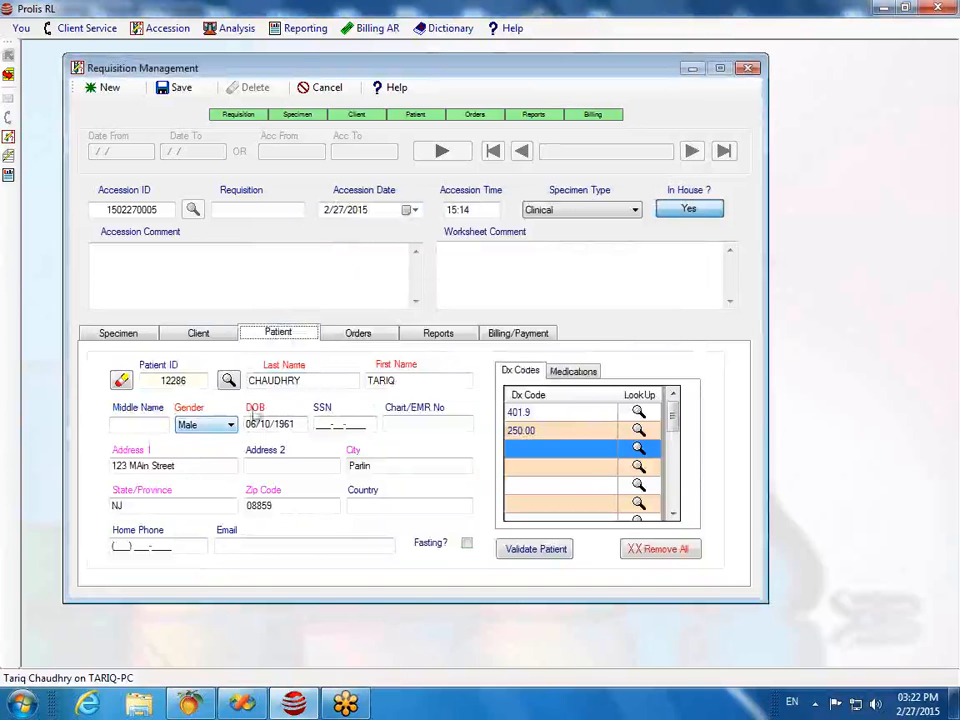
click(364, 334)
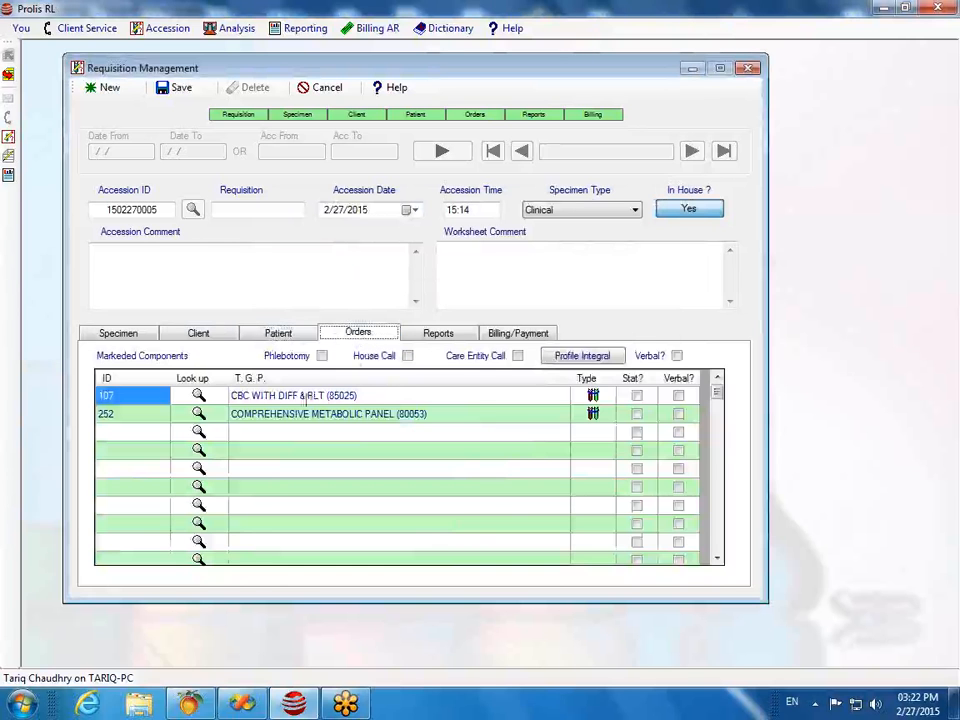
click(262, 334)
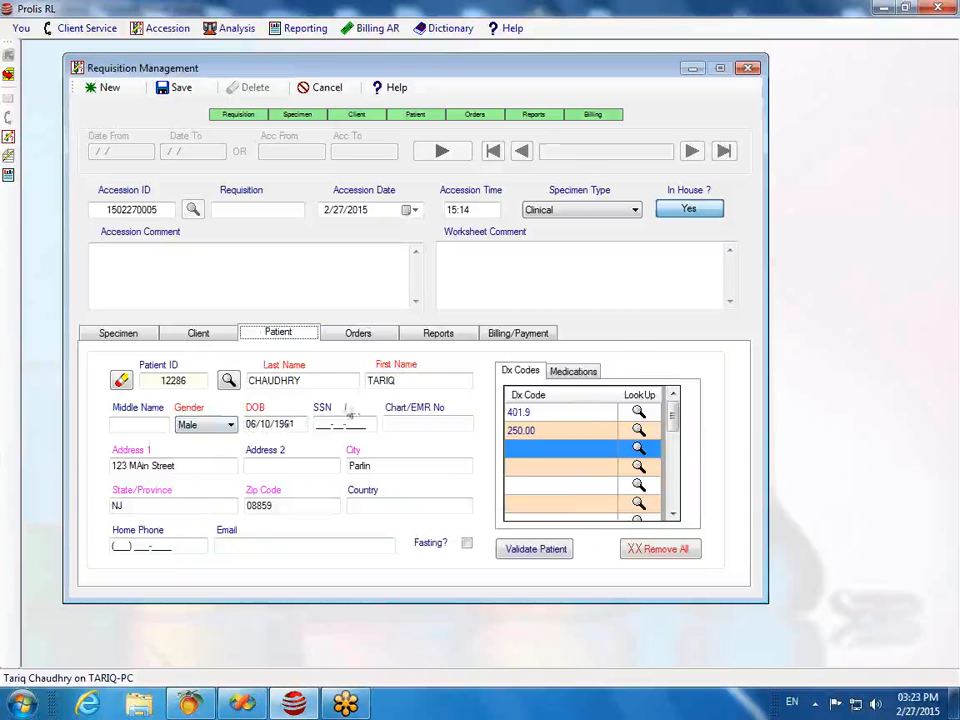
click(357, 336)
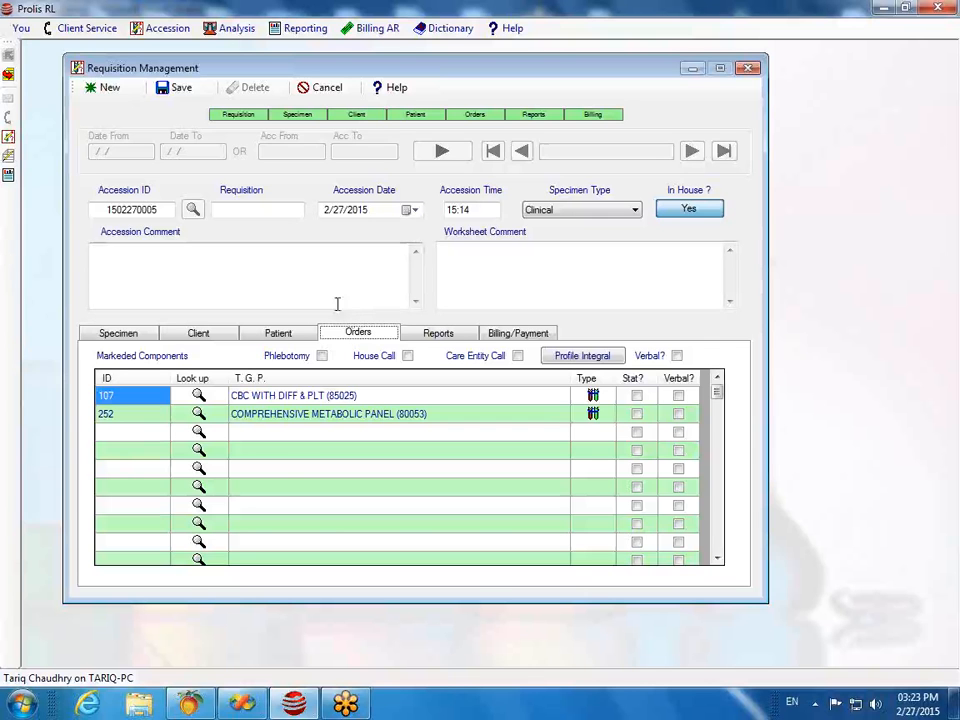
Step: Enter component 606 on the third order line and dismiss the specimen source error
click(117, 436)
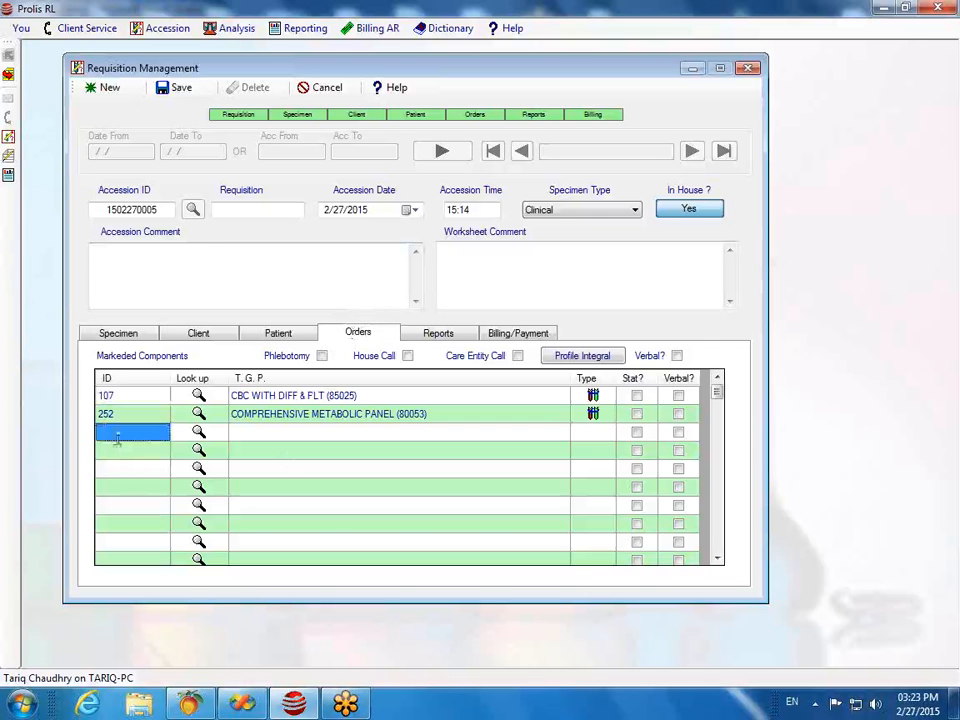
text(6)
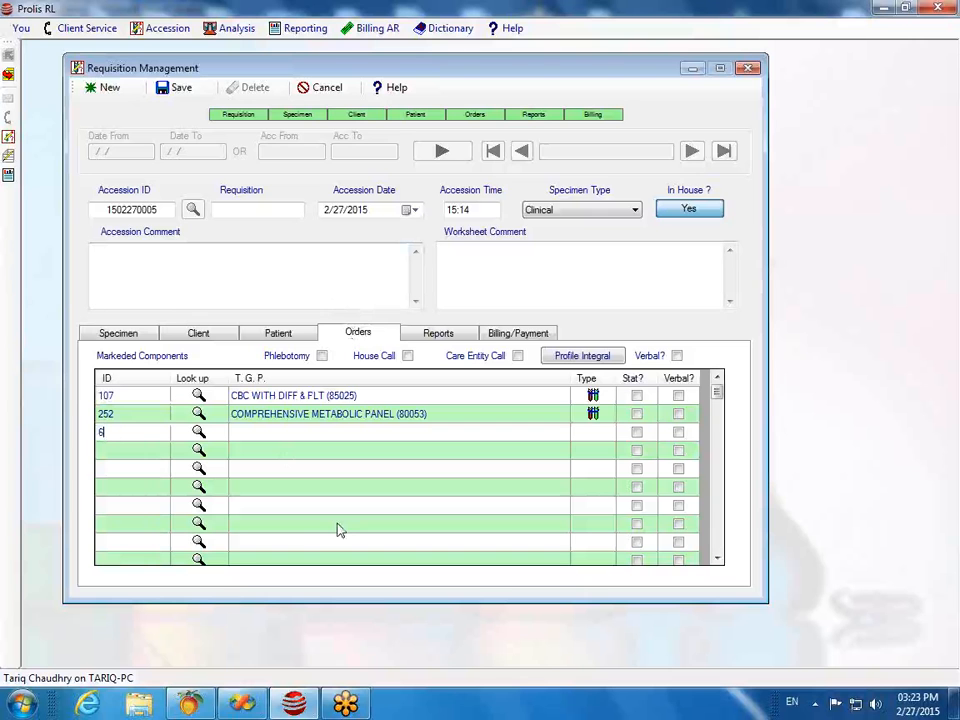
text(06)
key(Return)
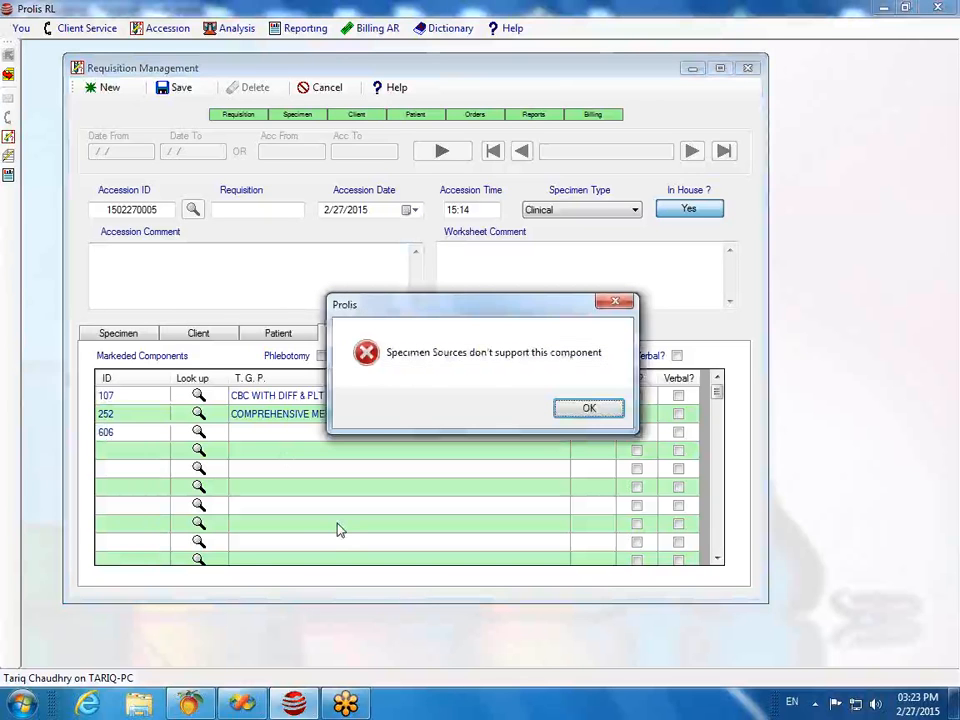
click(562, 412)
Step: Add a Urine NS specimen to the accession's specimen list
click(135, 335)
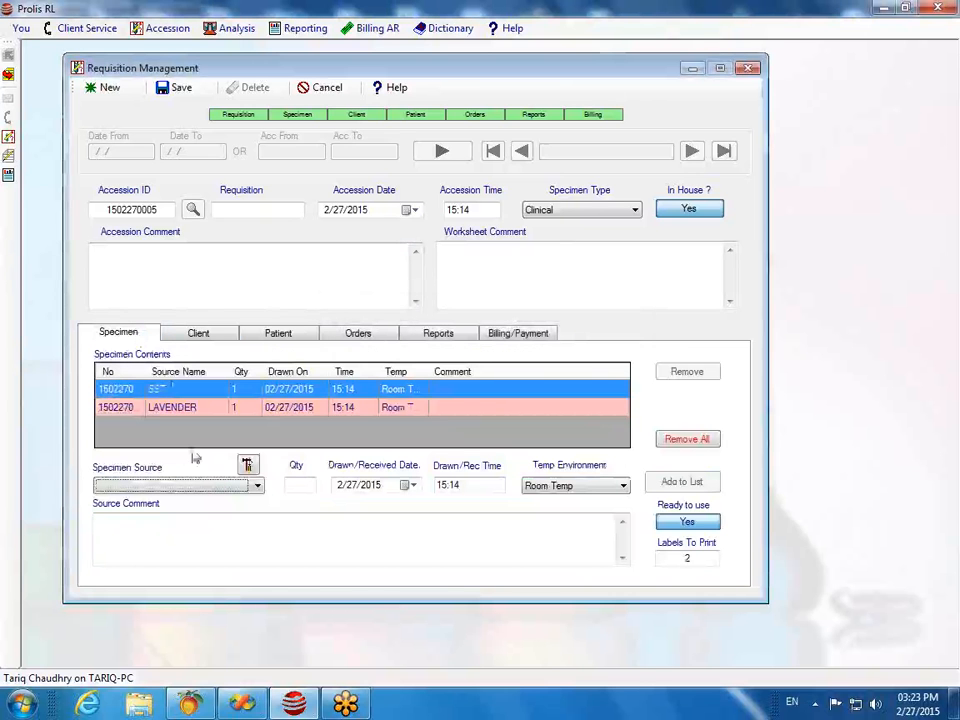
click(257, 485)
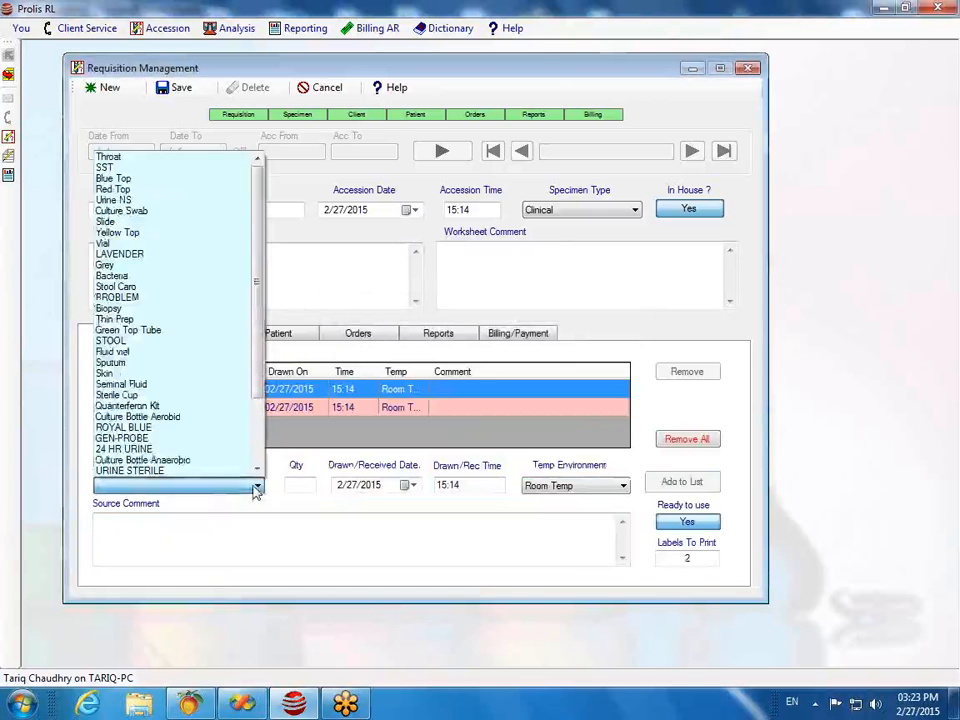
click(130, 200)
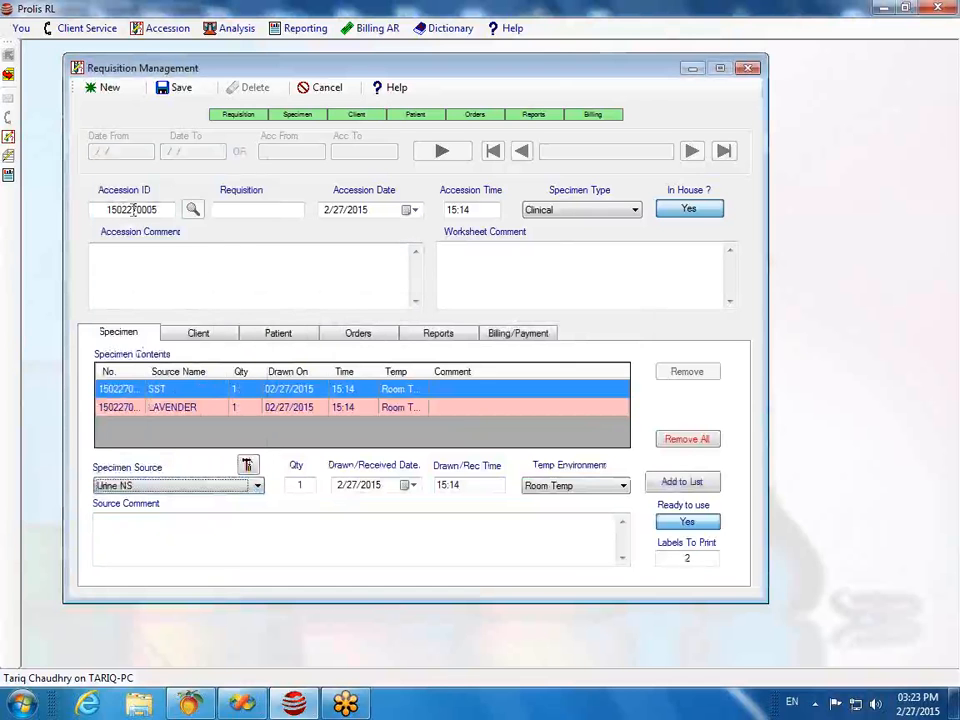
click(664, 482)
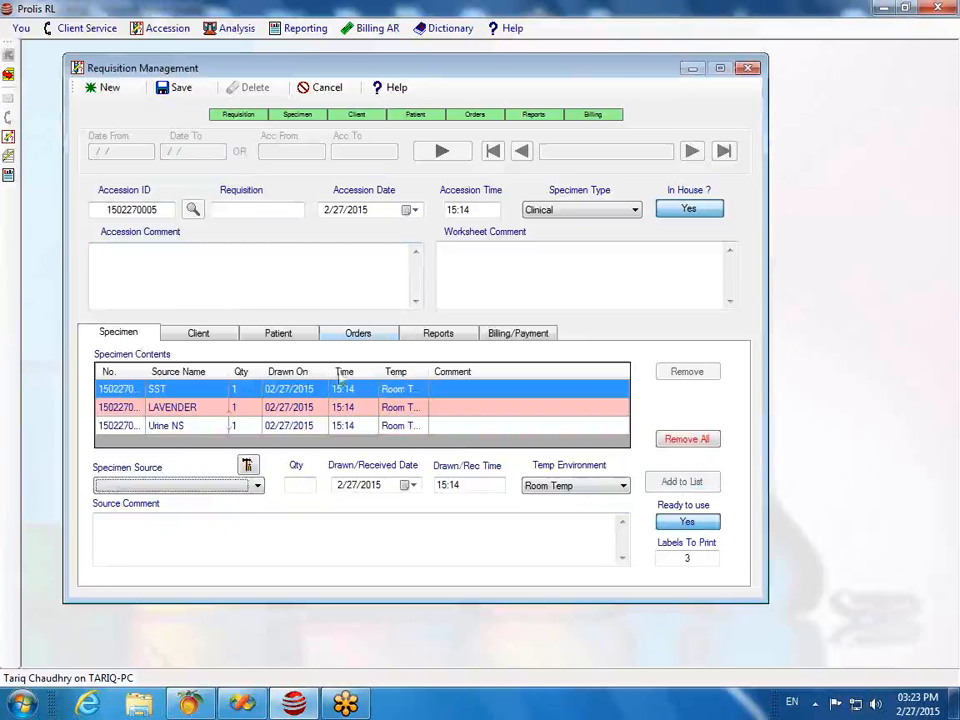
Step: Order DRUG SCREEN URINE (606) on the third line and mark the order as a house call
click(372, 334)
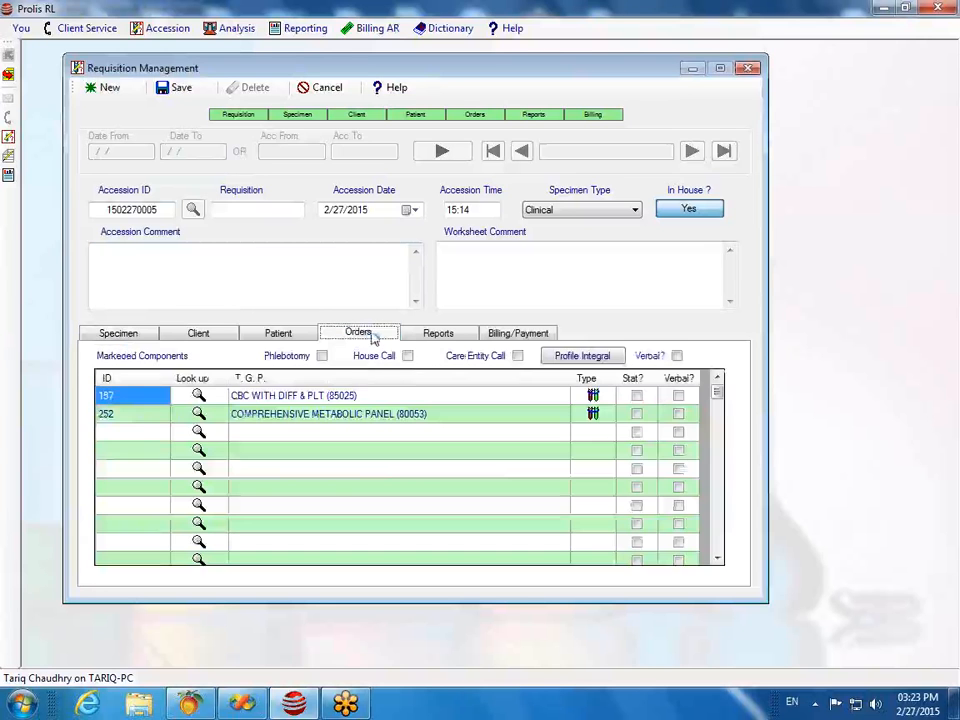
click(131, 435)
text(6)
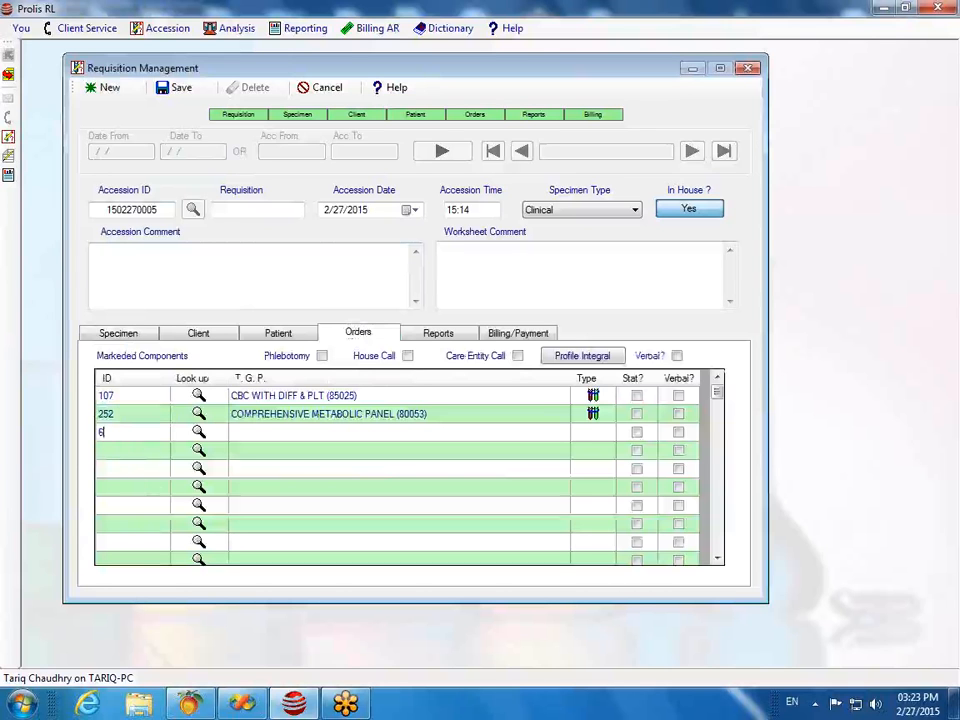
text(06)
key(Return)
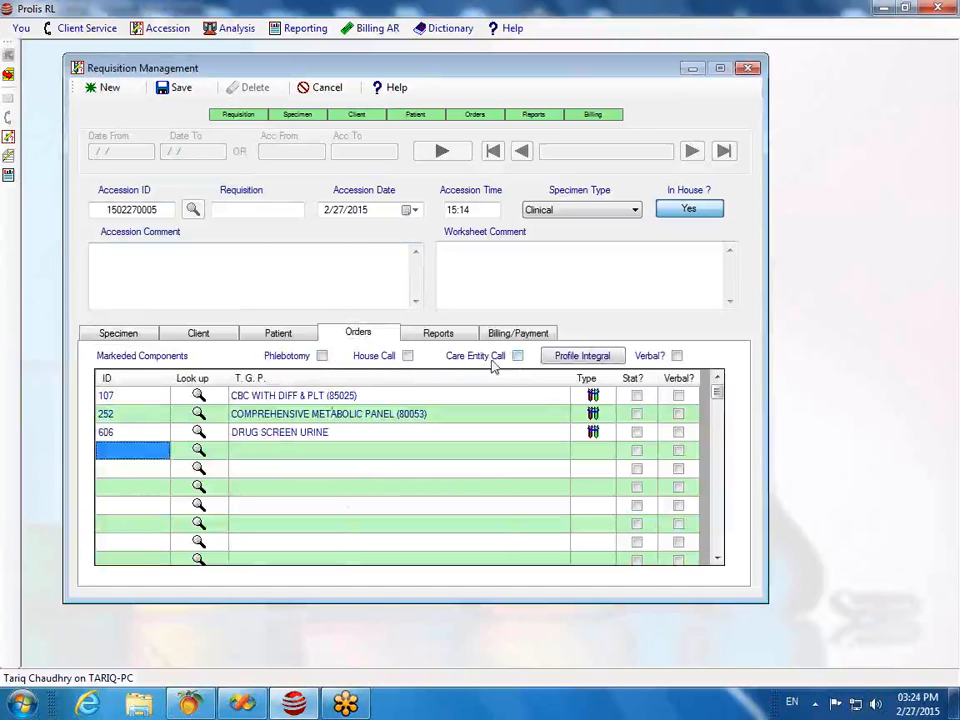
click(407, 356)
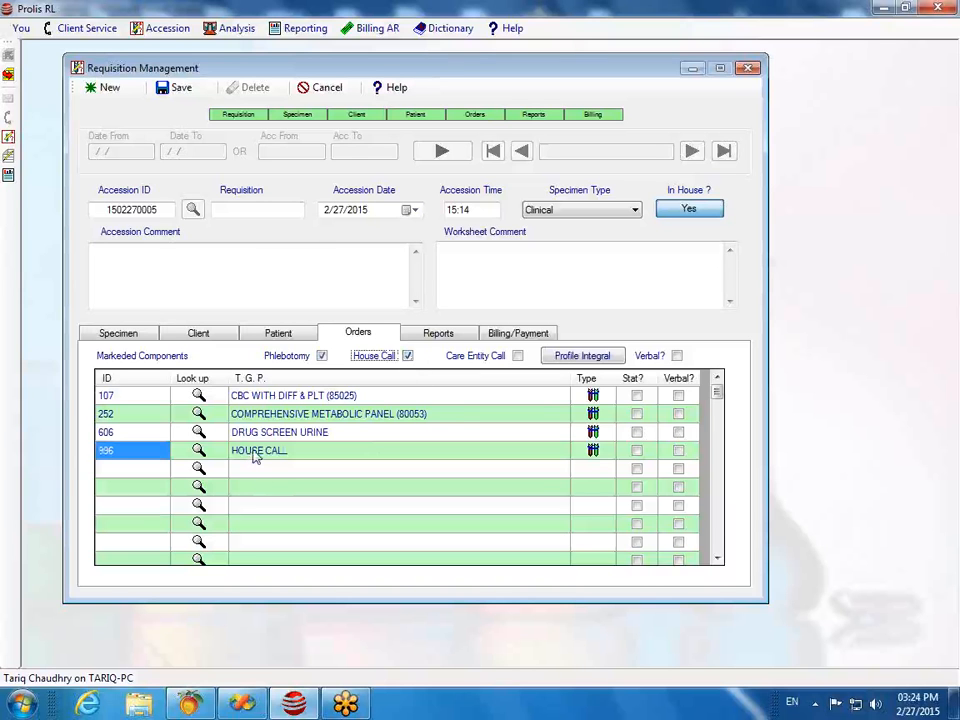
Step: Untick Phlebotomy, clearing House Call and removing the 996 HOUSE CALL line
click(321, 356)
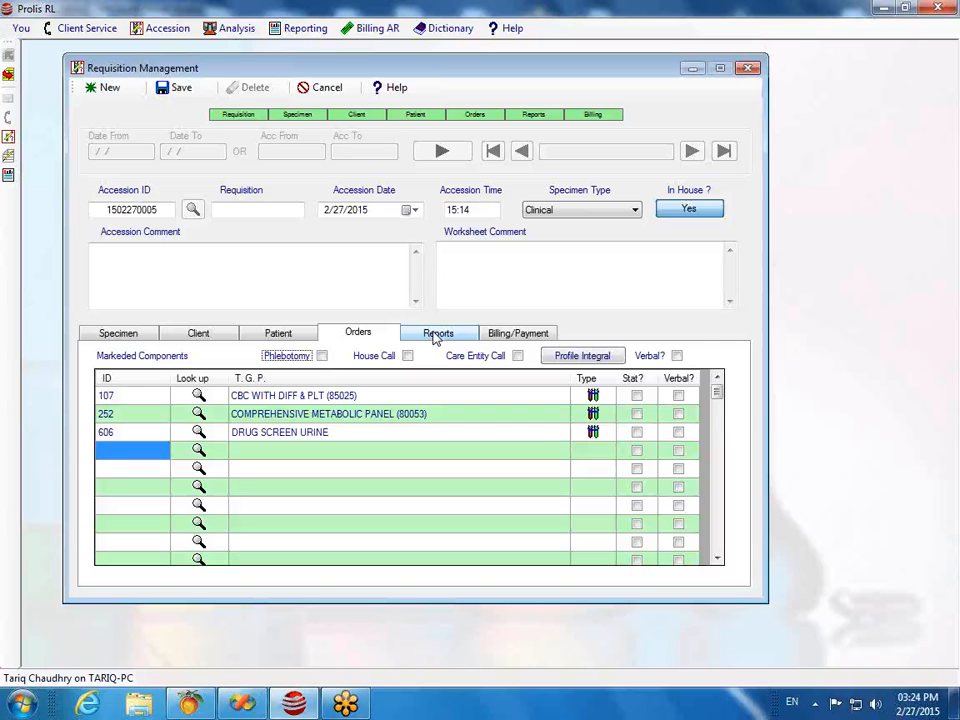
Step: Review the accession's Client, Reports and Billing/Payment tabs
click(211, 336)
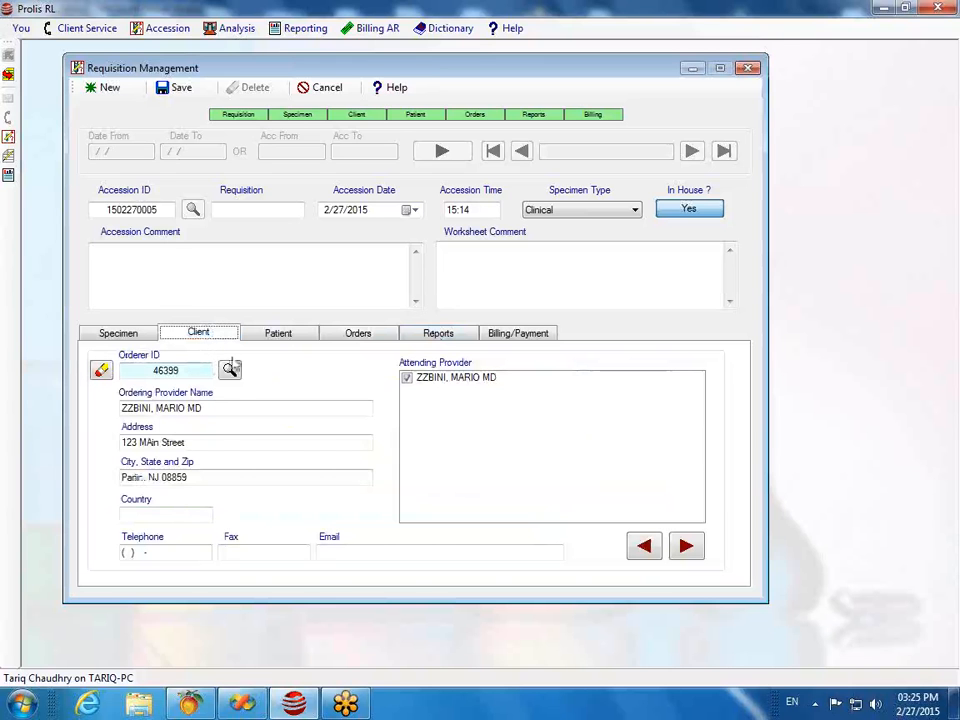
click(416, 337)
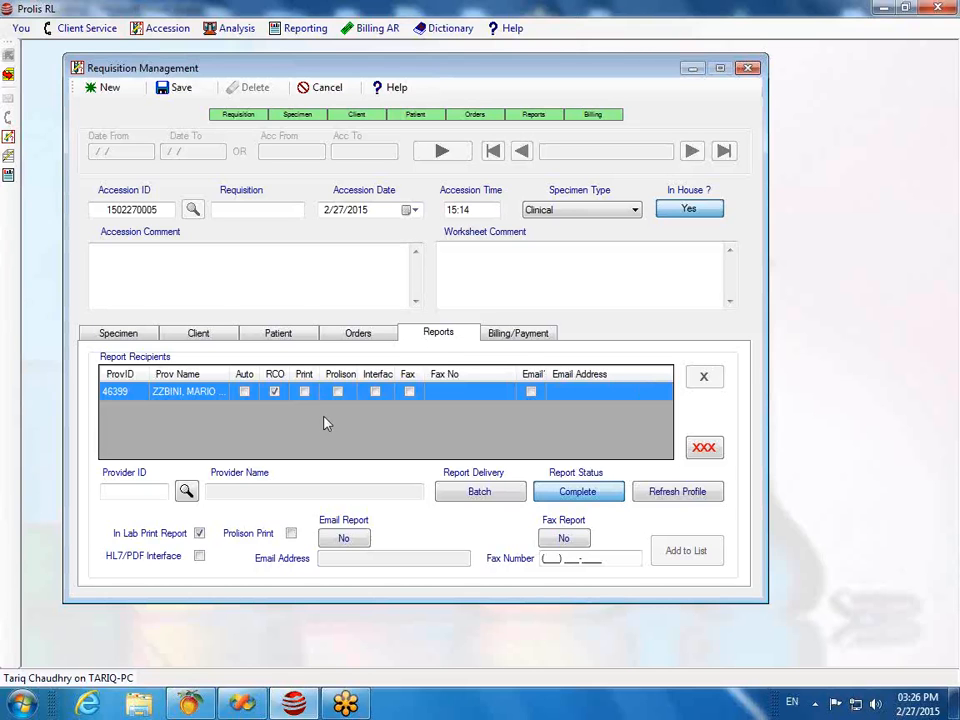
click(507, 340)
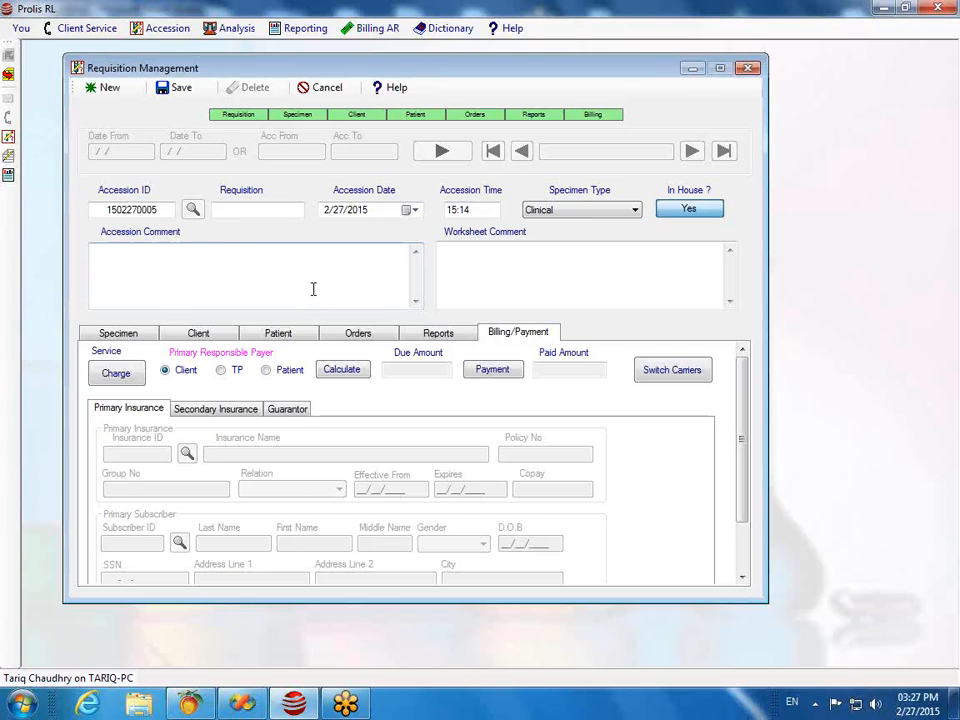
Step: Attempt a save, then return to the Specimen tab listing SST, LAVENDER and Urine NS
click(181, 89)
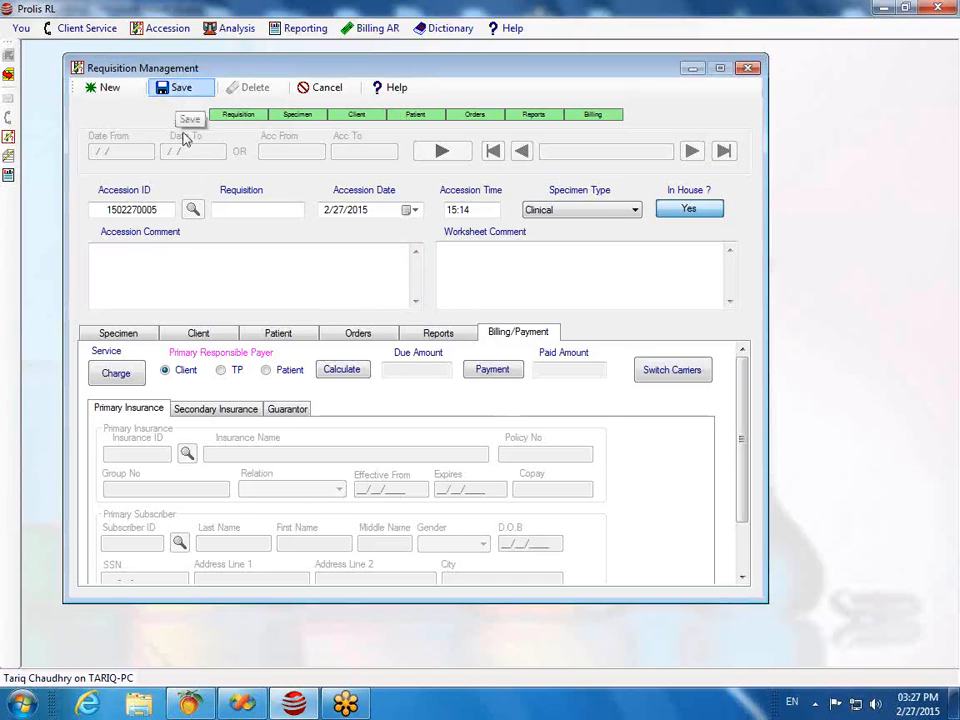
click(131, 333)
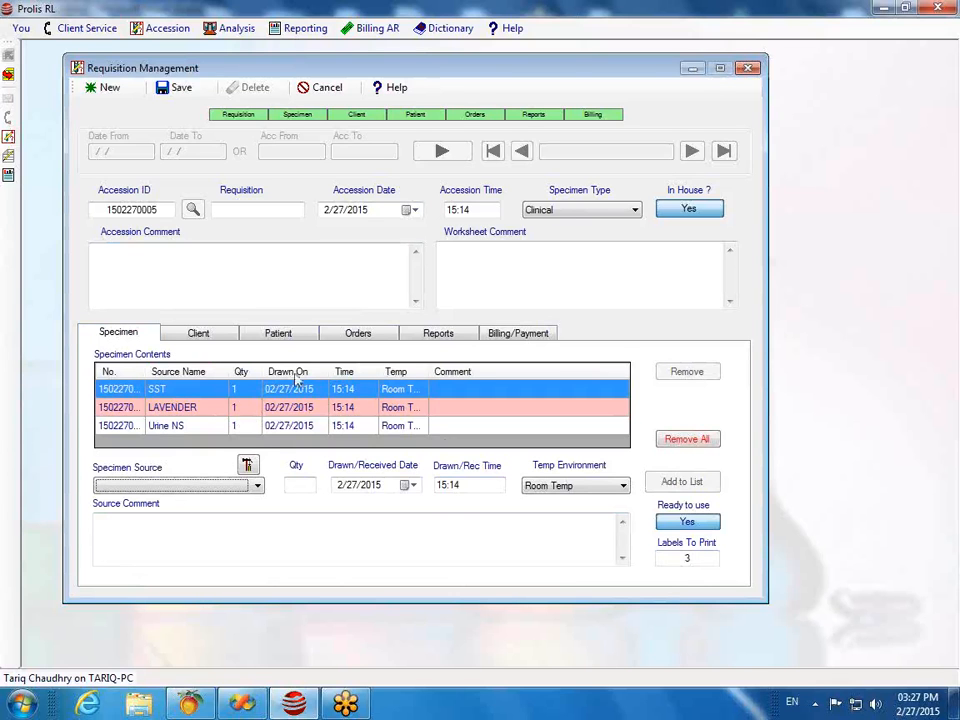
Step: Save the accession with its three specimens and three orders
click(178, 89)
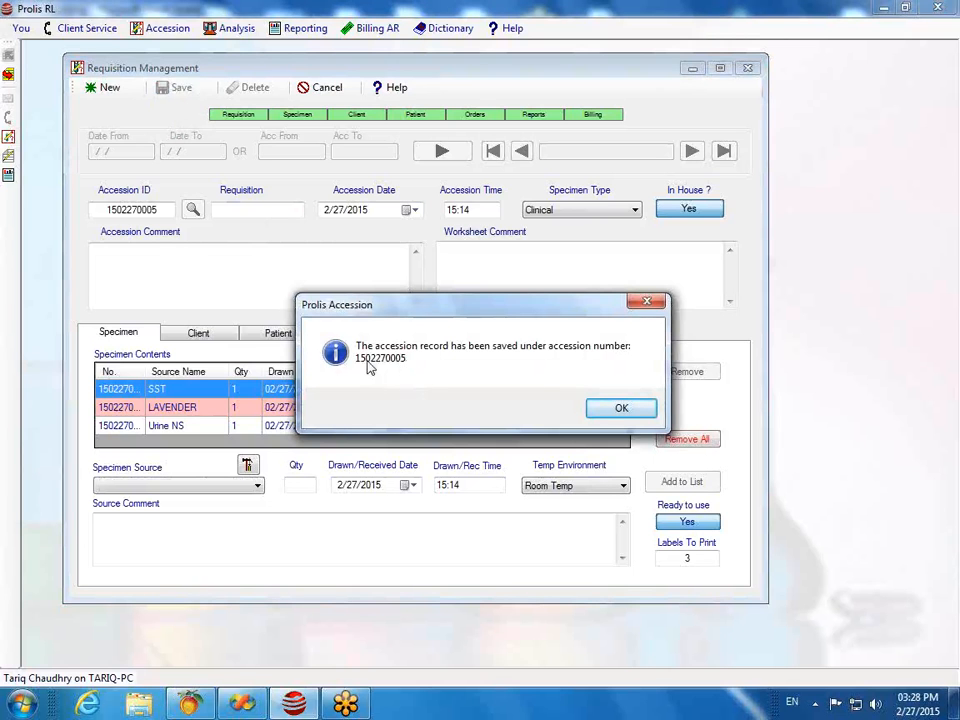
Step: Acknowledge the saved-record message, check the accession fields, and close Requisition Management
click(606, 415)
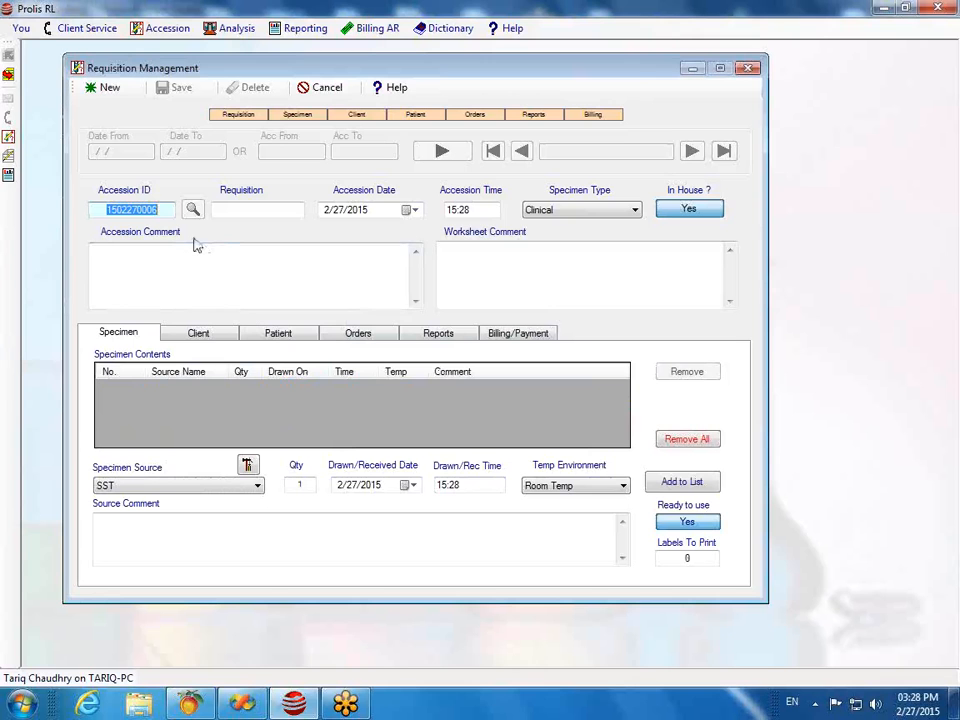
click(233, 252)
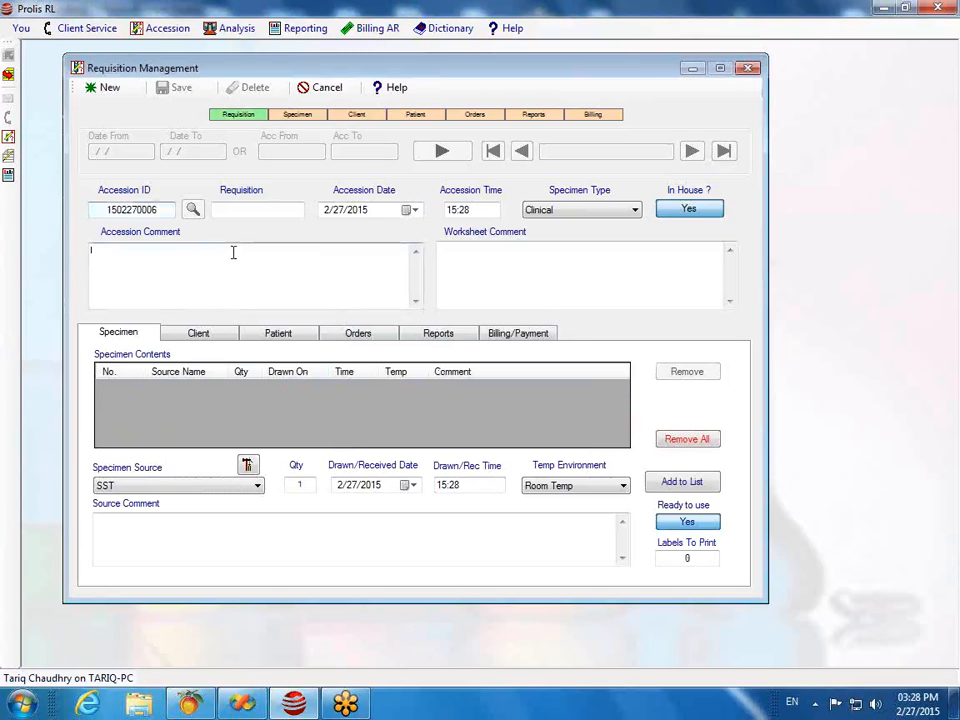
click(158, 210)
key(Tab)
click(748, 67)
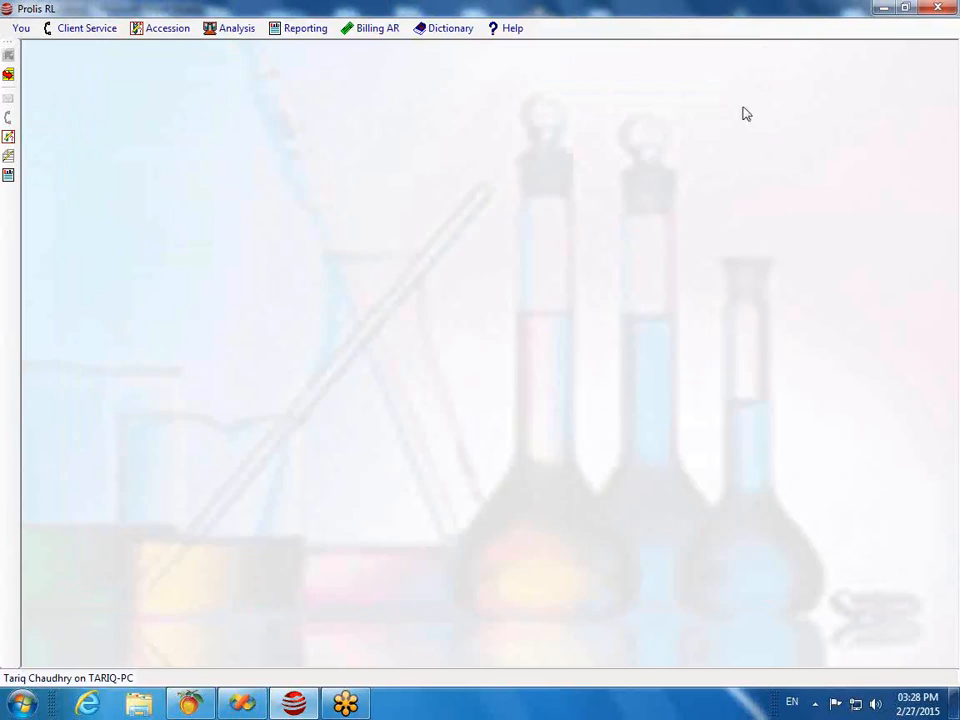
click(162, 30)
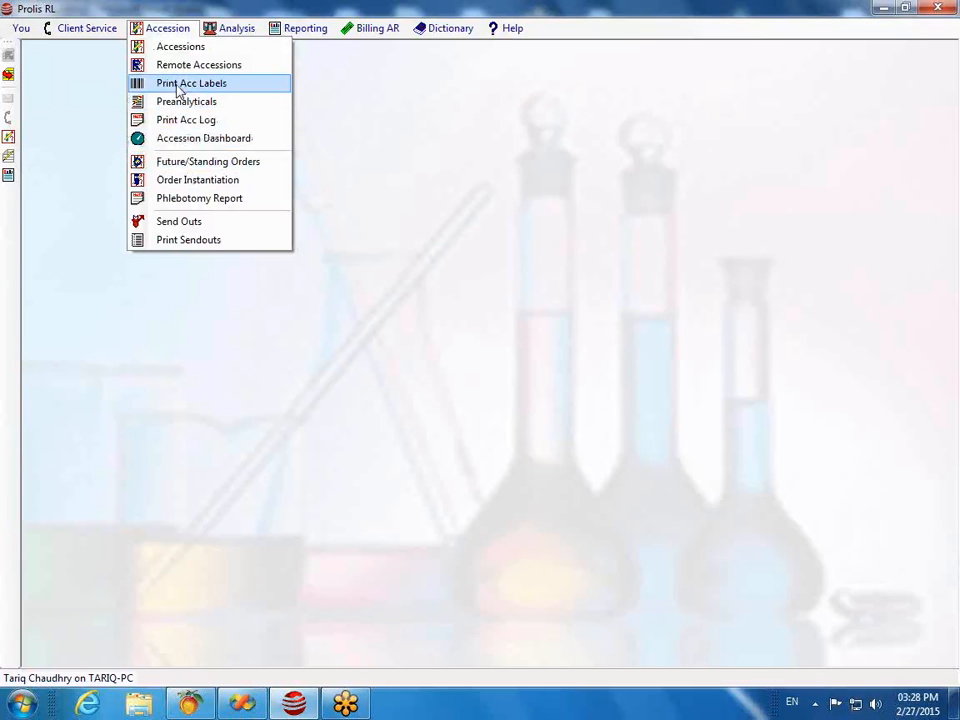
click(179, 143)
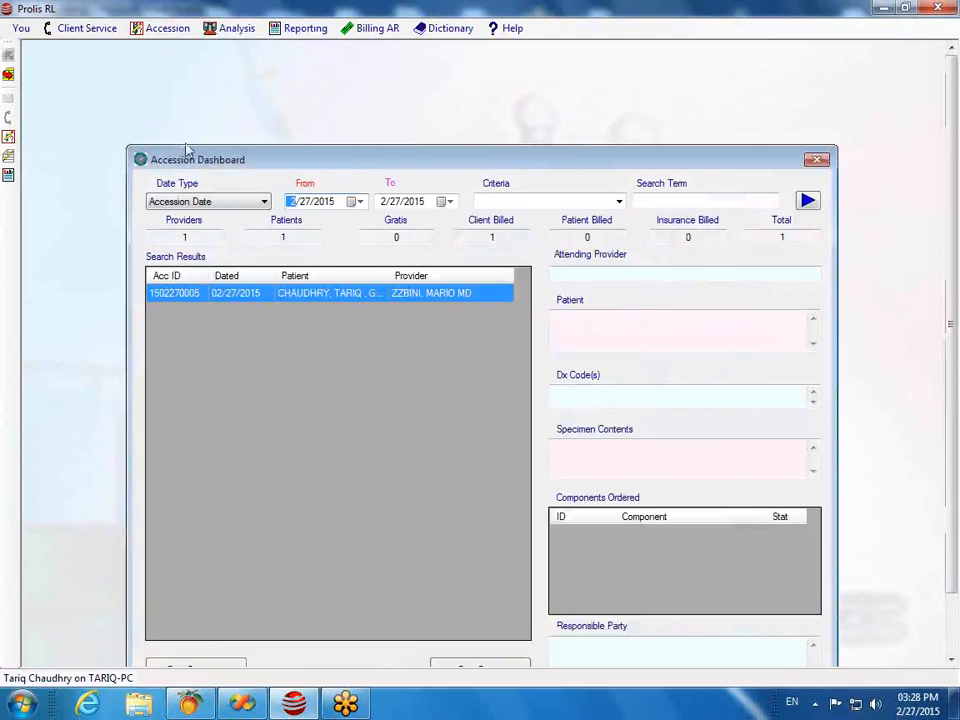
drag(341, 167, 294, 81)
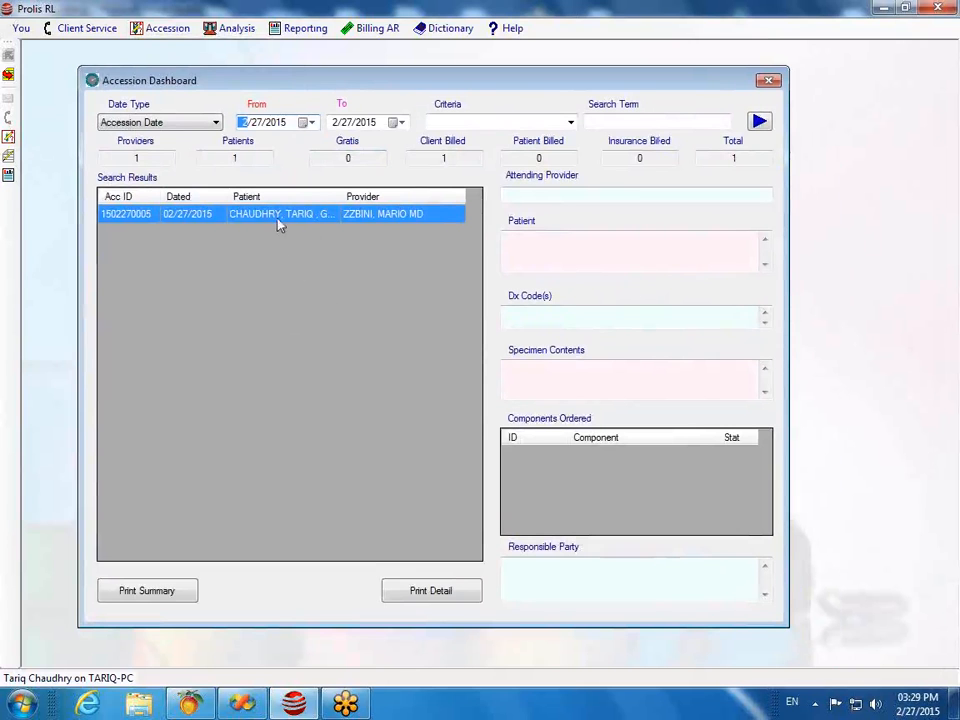
mouse_move(270, 220)
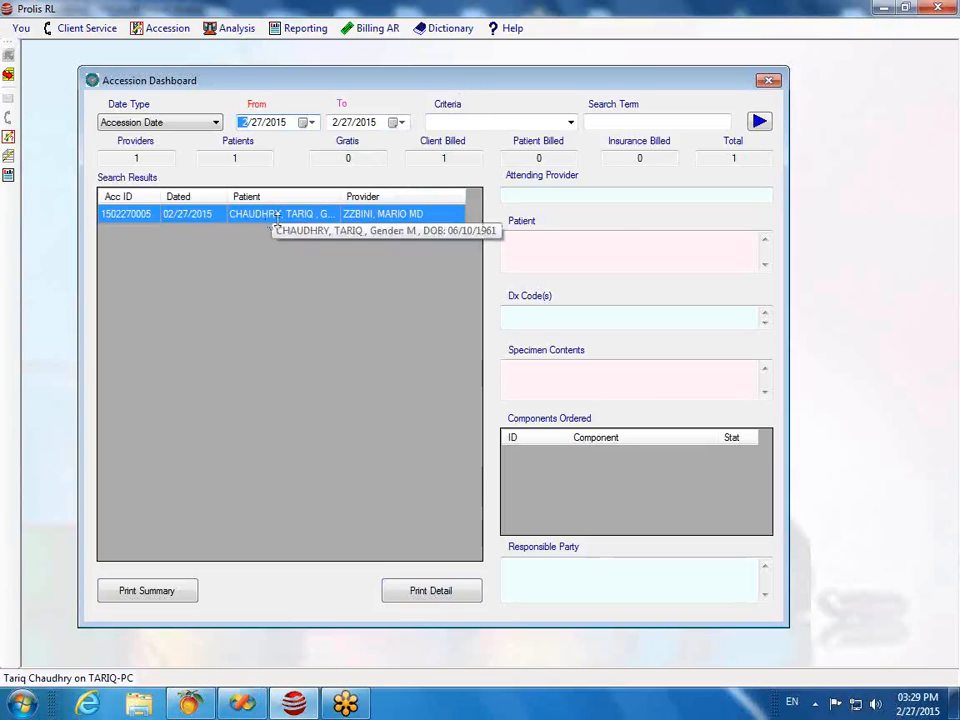
click(253, 220)
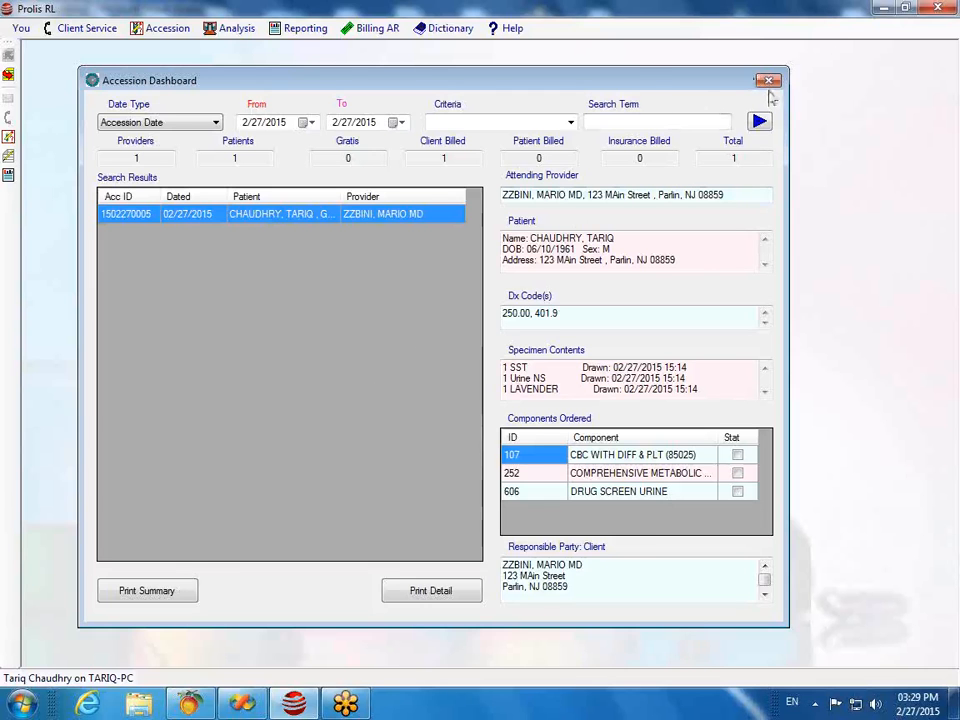
click(768, 81)
click(168, 30)
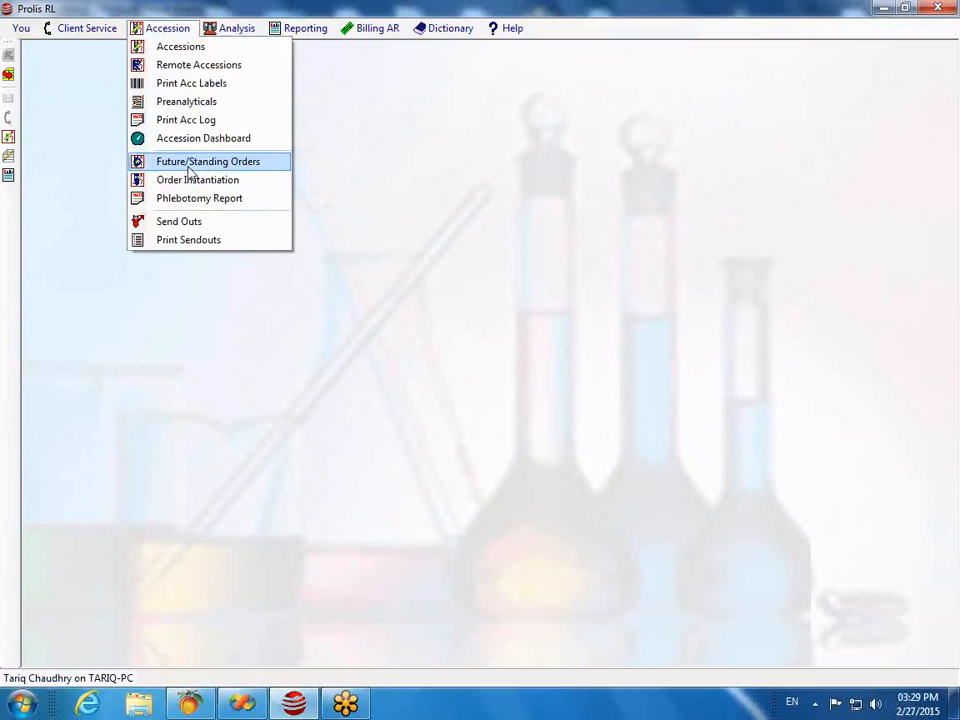
click(180, 223)
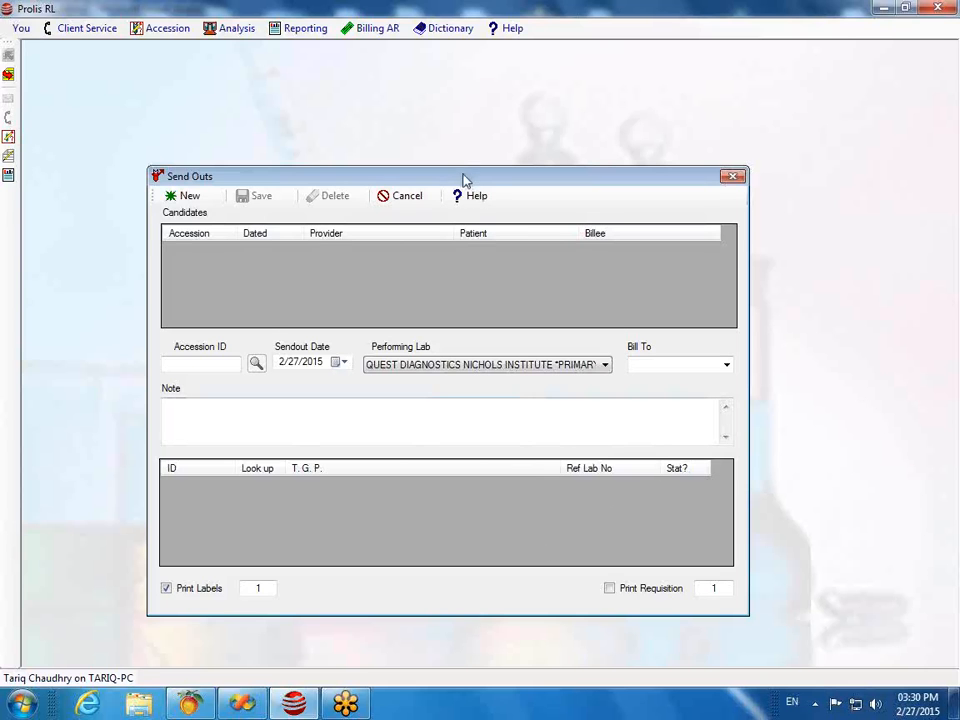
drag(463, 180, 422, 108)
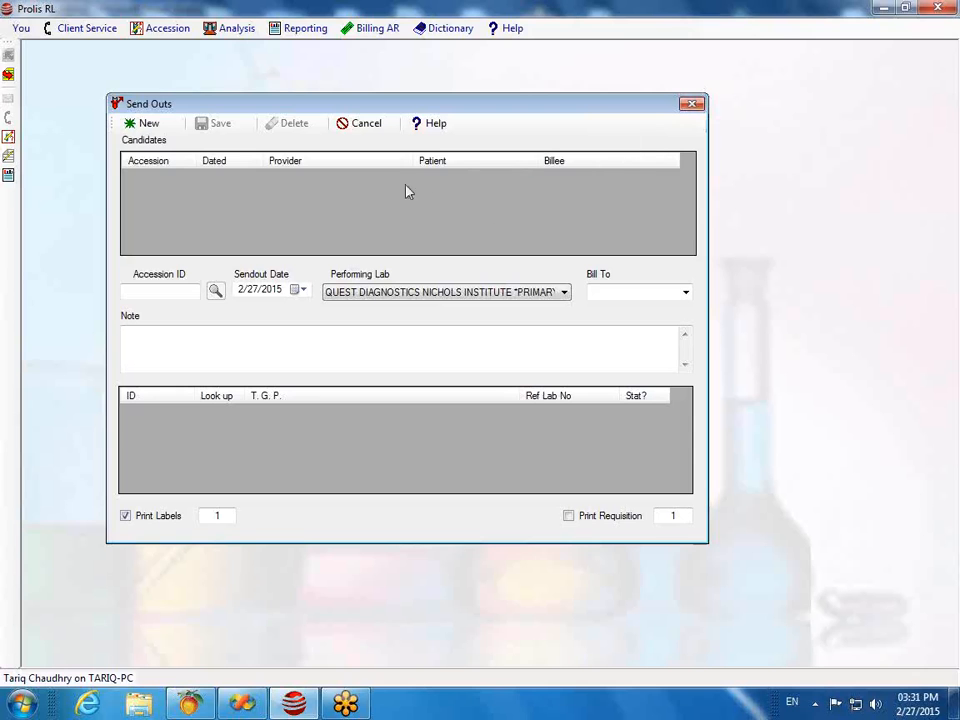
click(692, 104)
click(157, 30)
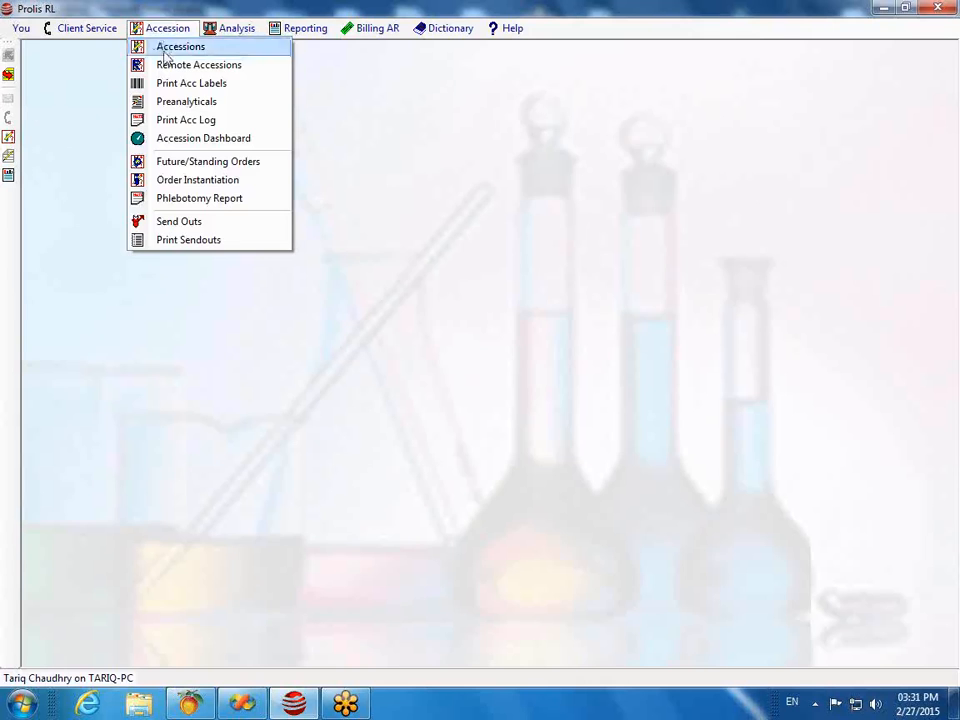
Step: Reopen the saved accession for editing by searching its accession ID in Accessions
click(165, 48)
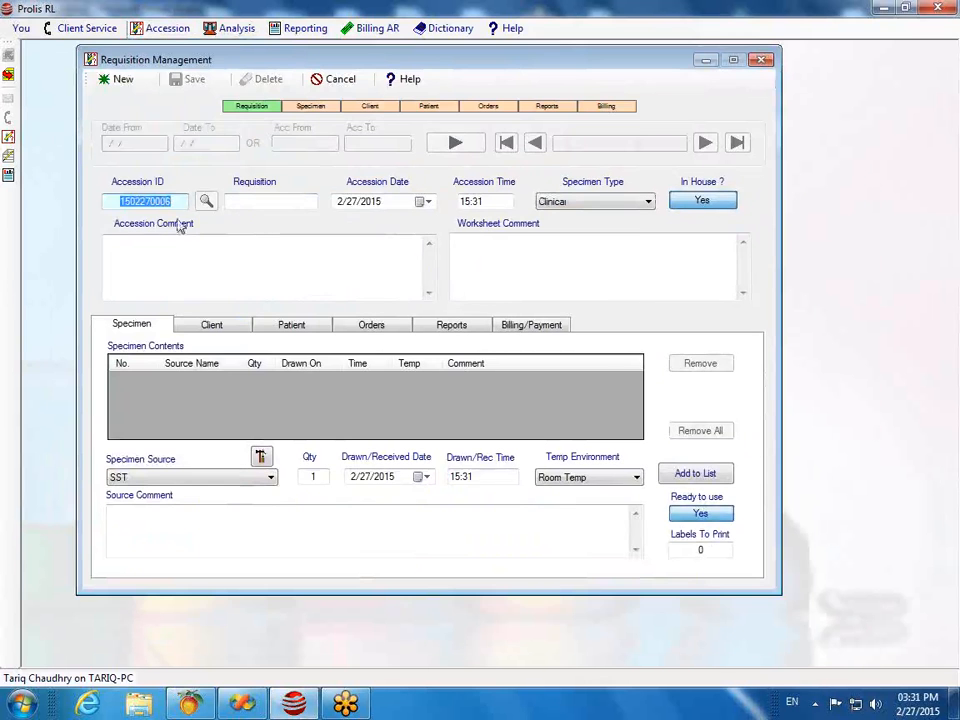
click(122, 82)
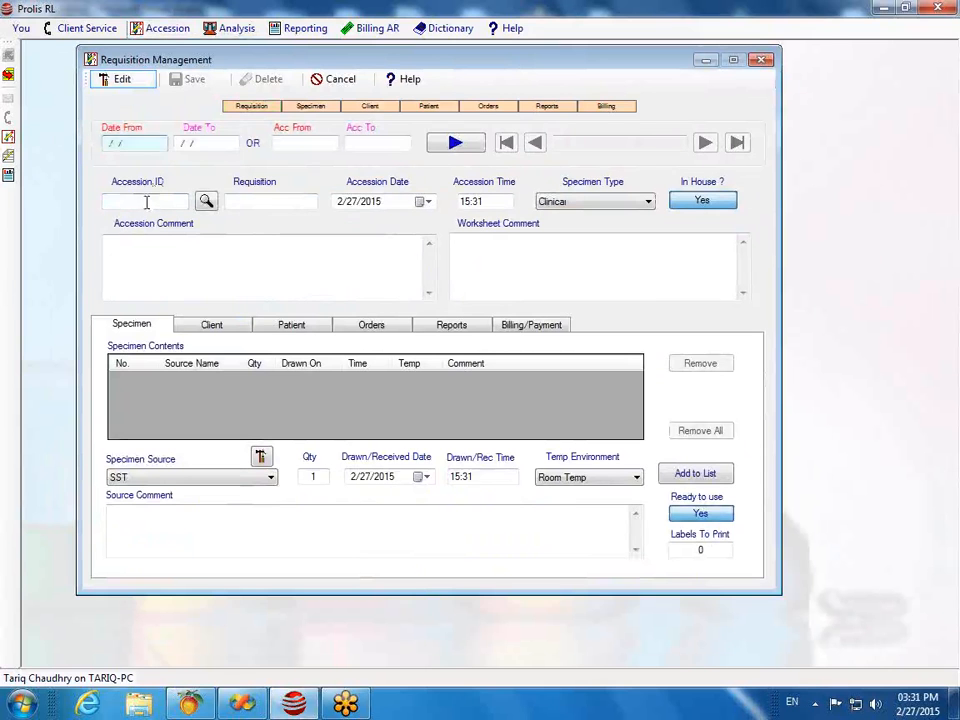
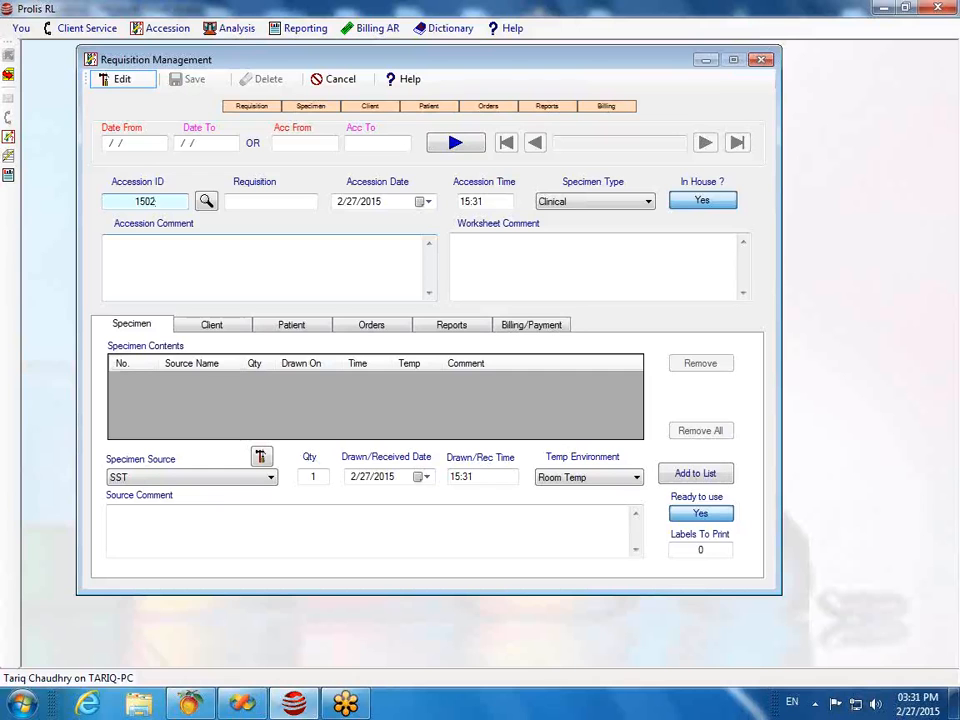
click(271, 201)
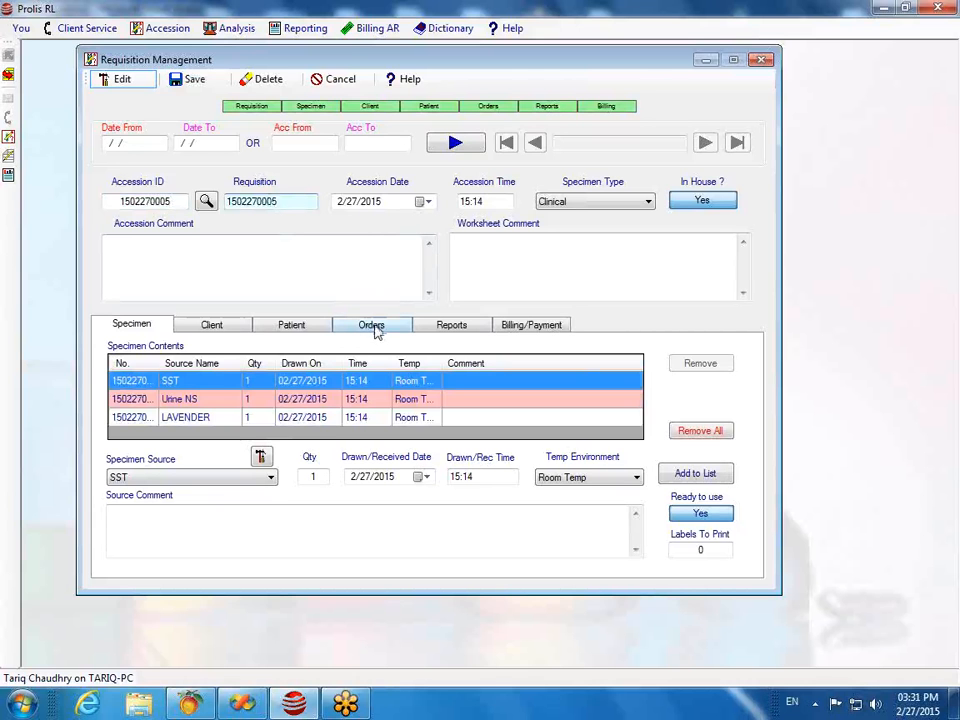
Step: Add a ROYAL BLUE tube from Specimen Source to the specimen list
click(266, 477)
click(266, 477)
click(266, 477)
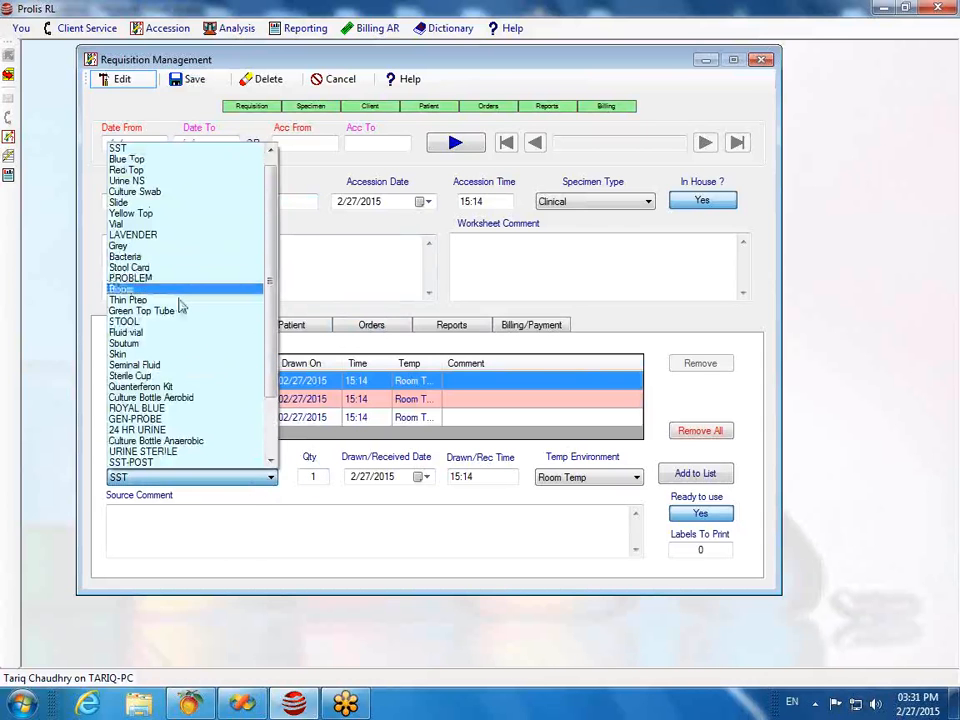
click(160, 408)
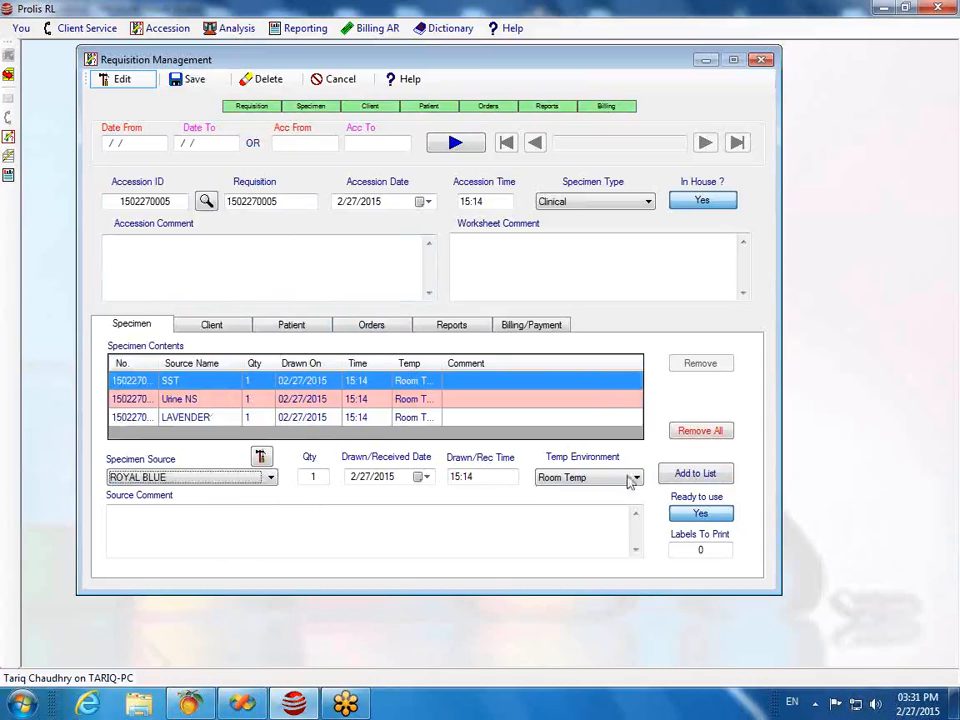
click(690, 473)
Step: On the Orders tab, look up 'alumn' and add ALUMINUM, WHOLE BLOOD as a new order
click(371, 324)
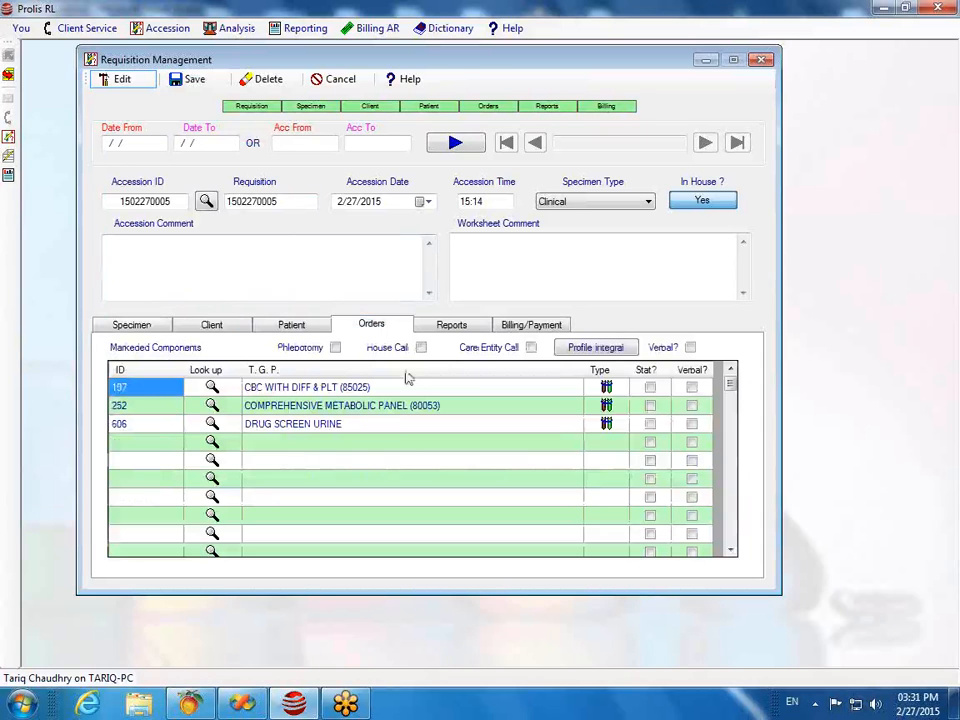
click(161, 443)
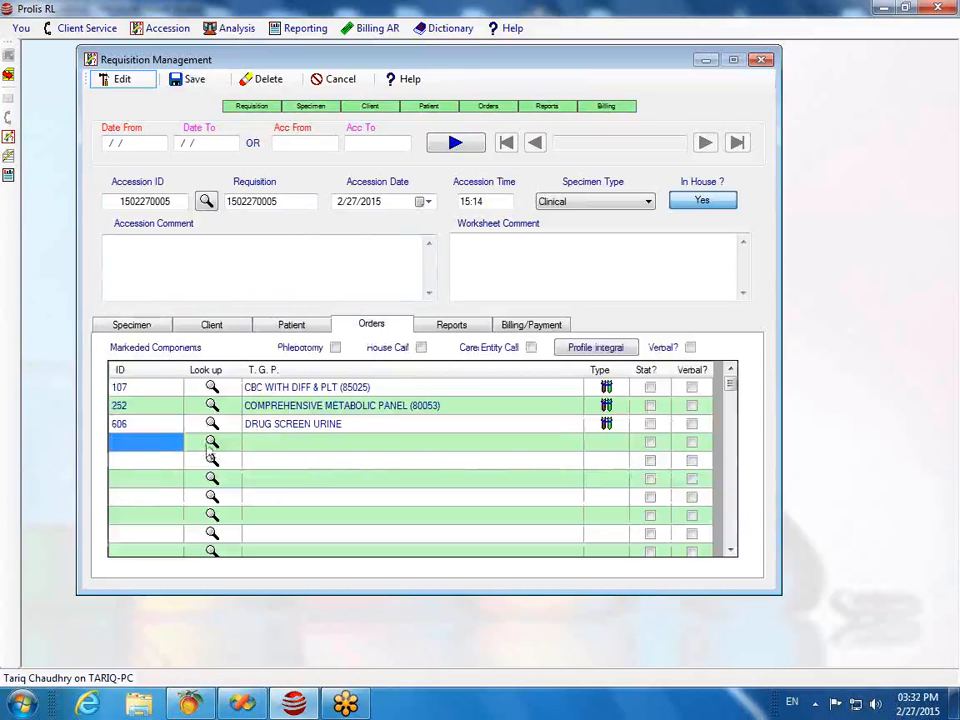
click(211, 442)
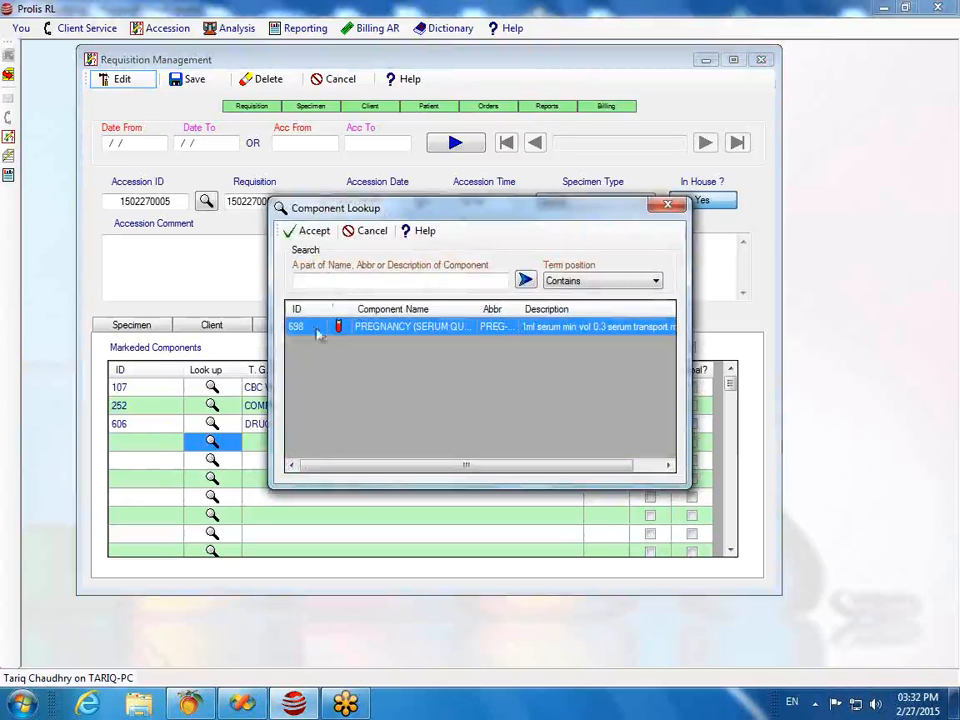
click(352, 283)
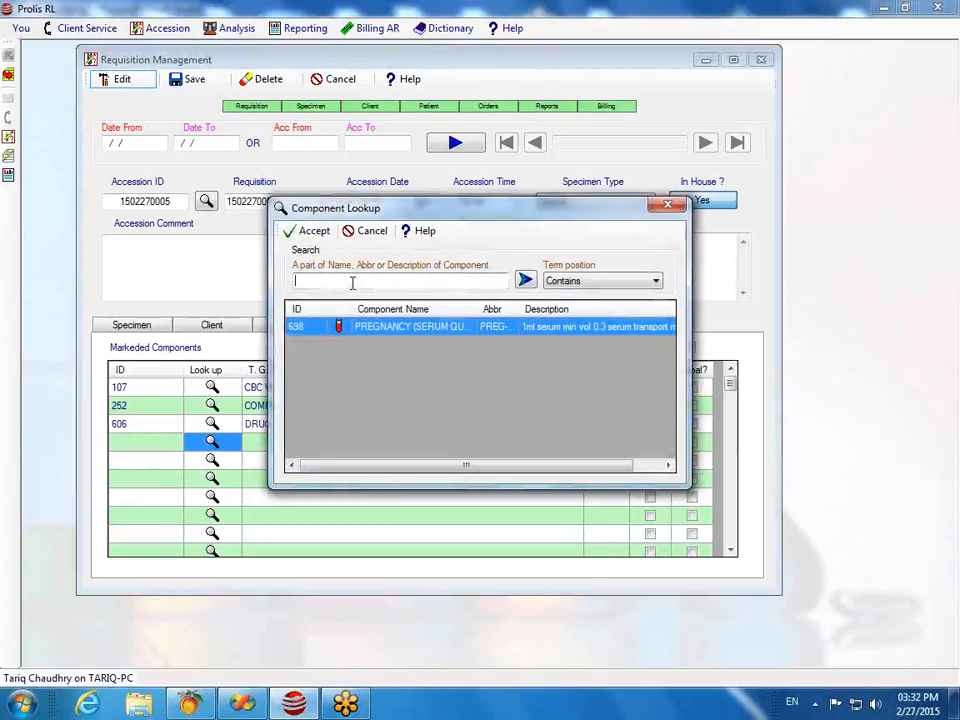
text(alum)
text(n)
click(525, 279)
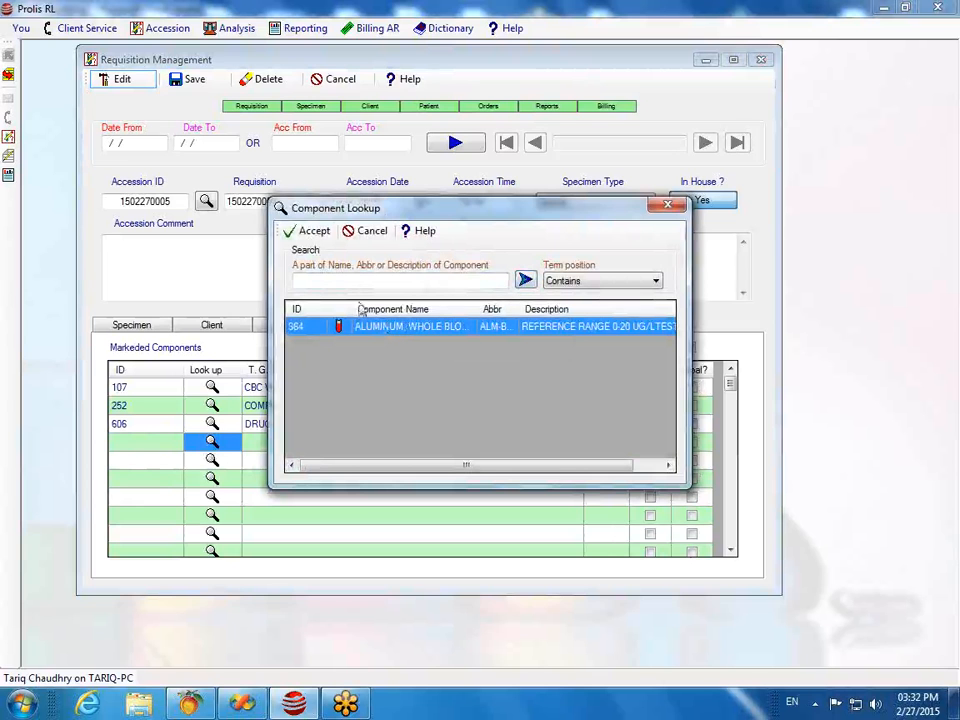
click(317, 233)
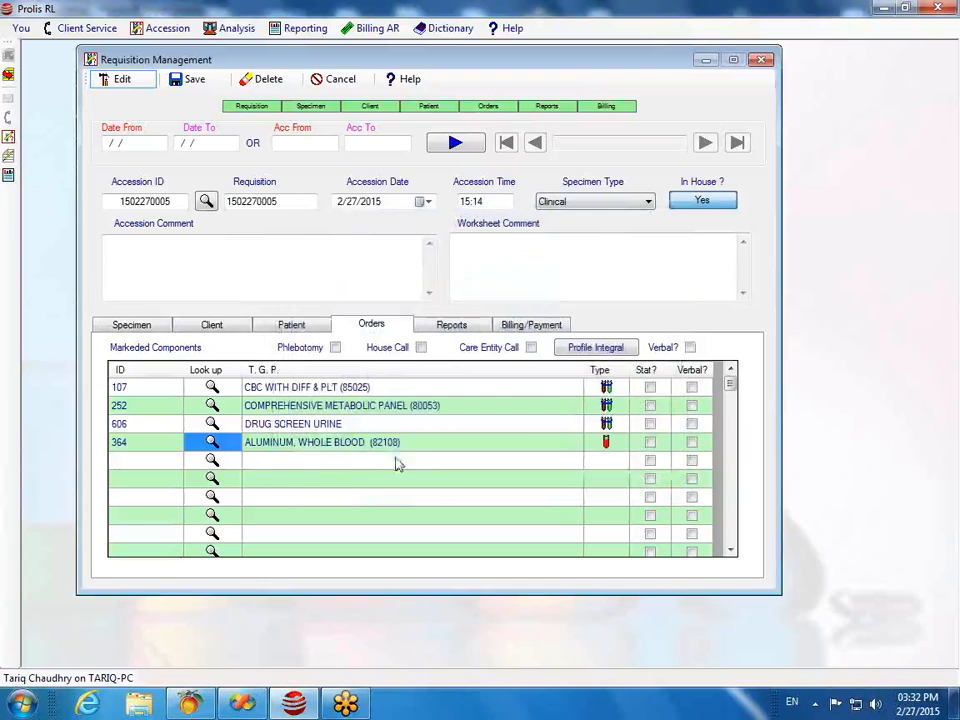
Step: Save the accession with the new aluminum order, confirm, and close the requisition form
click(294, 466)
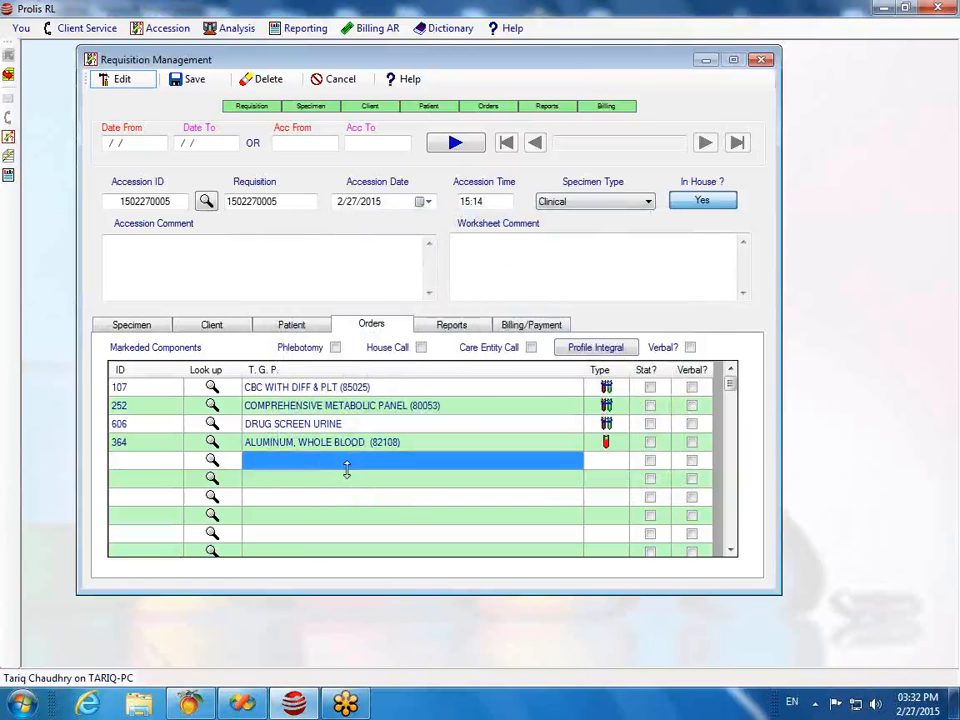
click(190, 83)
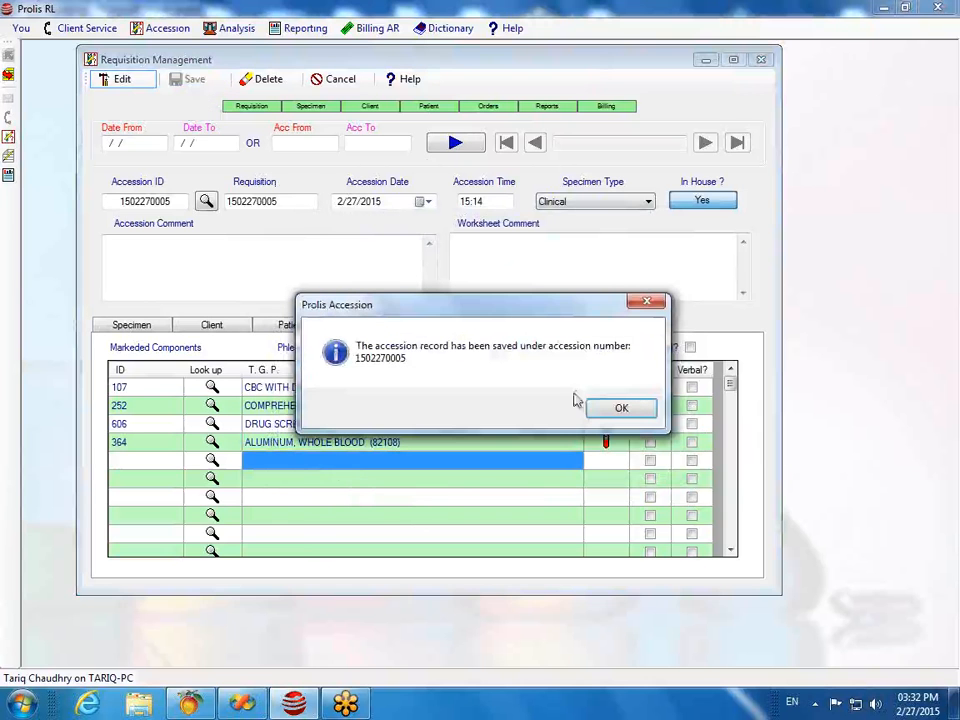
click(643, 413)
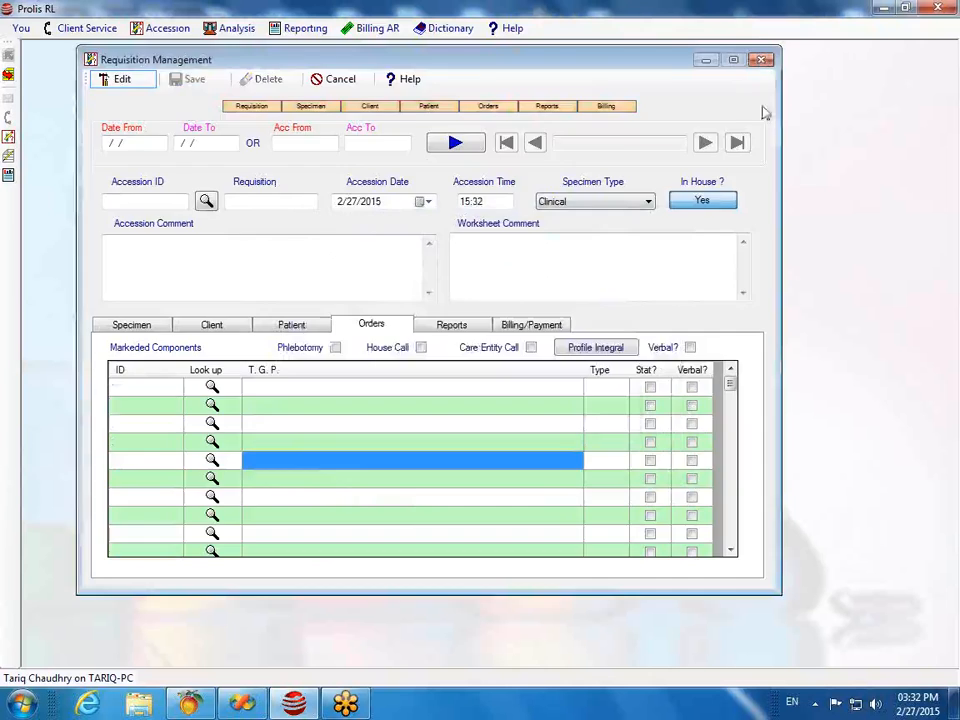
click(760, 59)
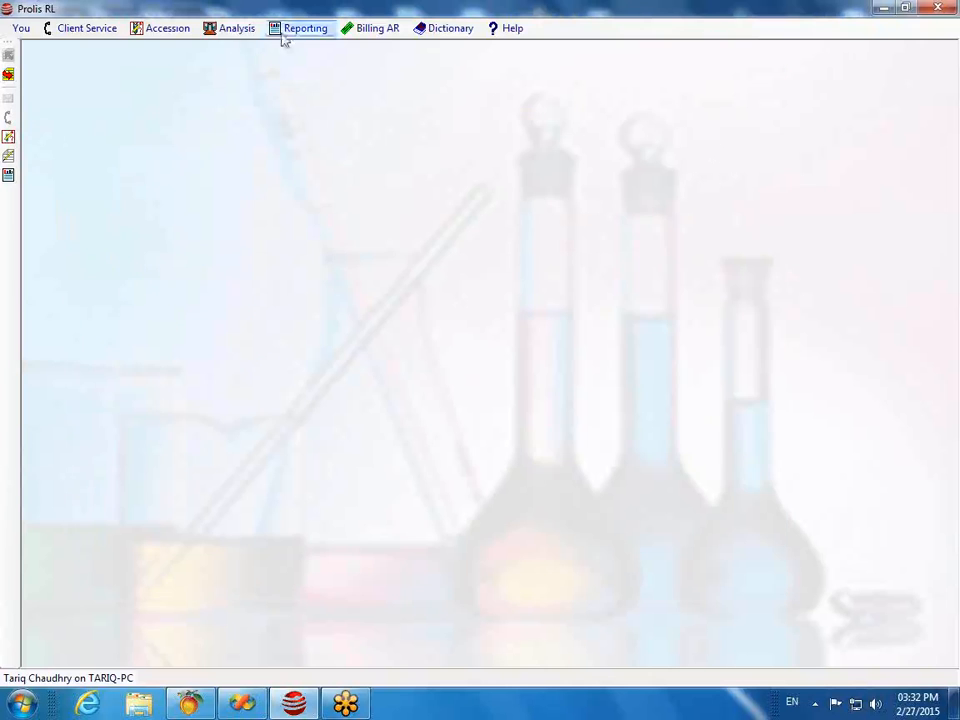
click(155, 31)
Step: Load the pending accession into Send Outs, include a printed requisition, and save the send-out
click(185, 230)
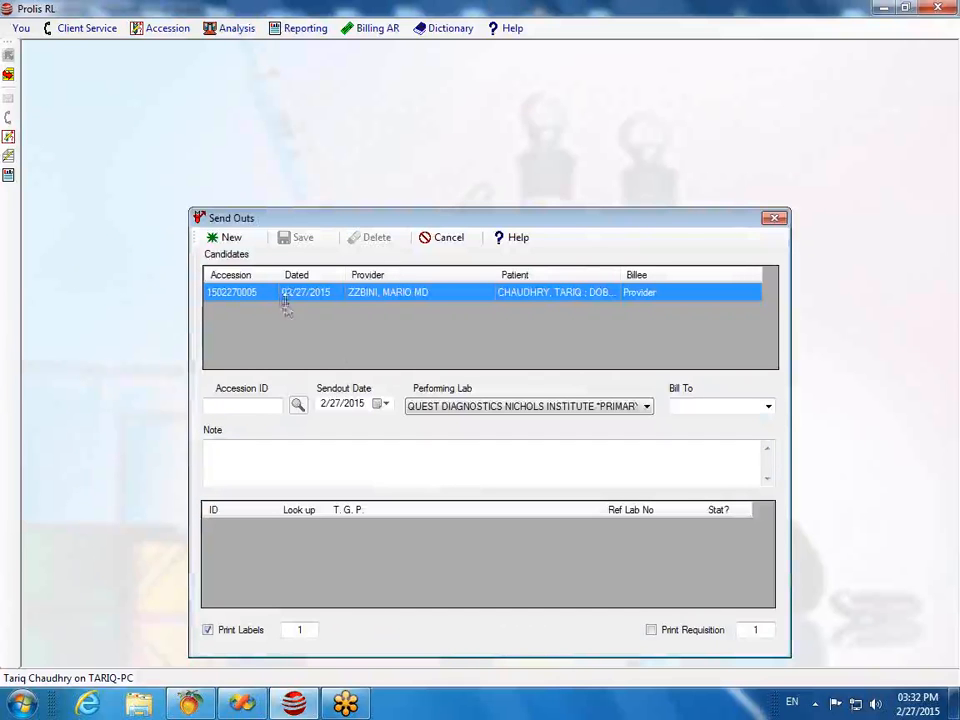
double_click(267, 294)
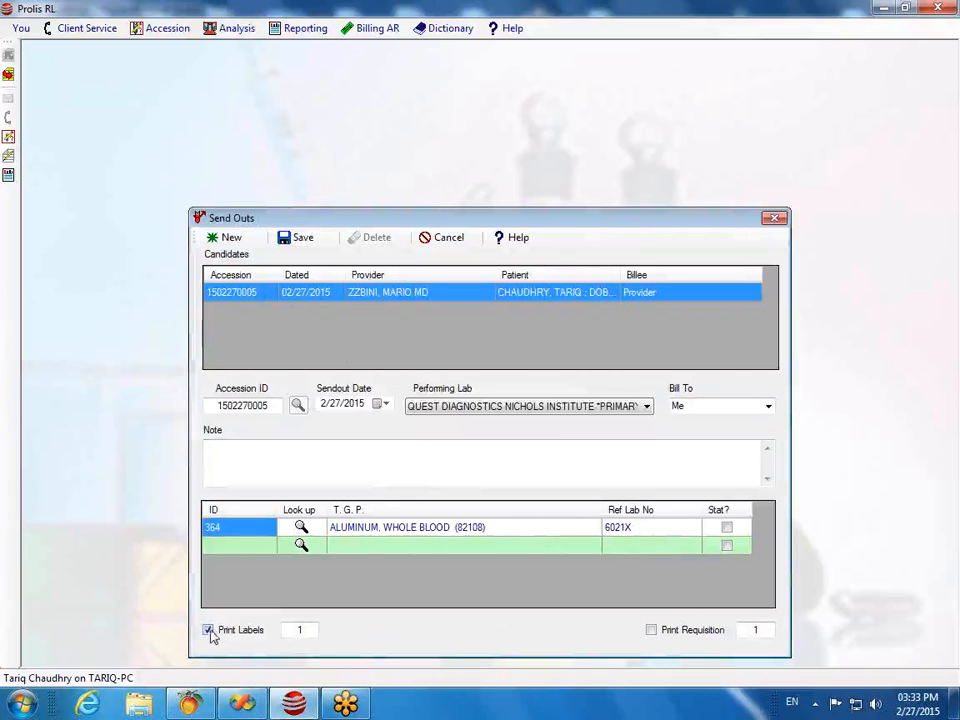
click(652, 631)
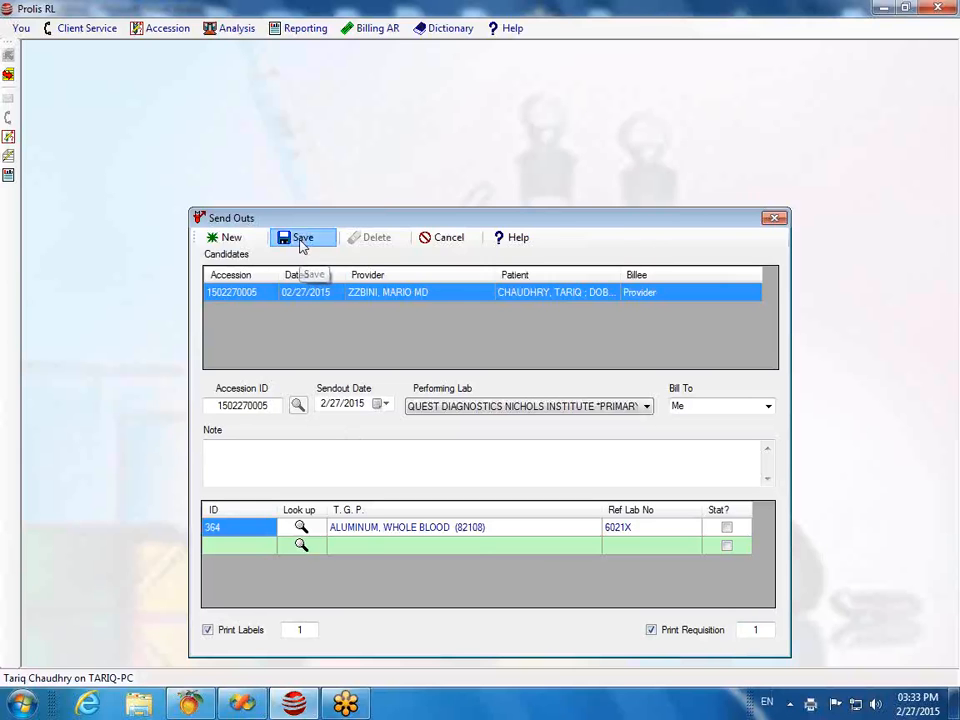
click(301, 242)
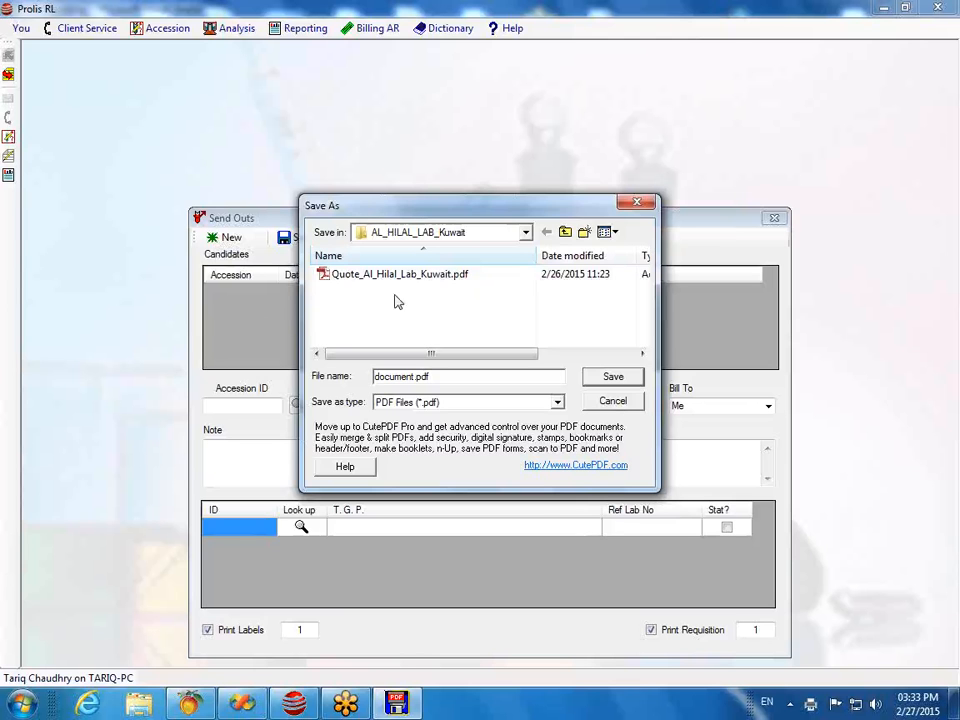
click(526, 234)
scroll(522, 244, up, 2)
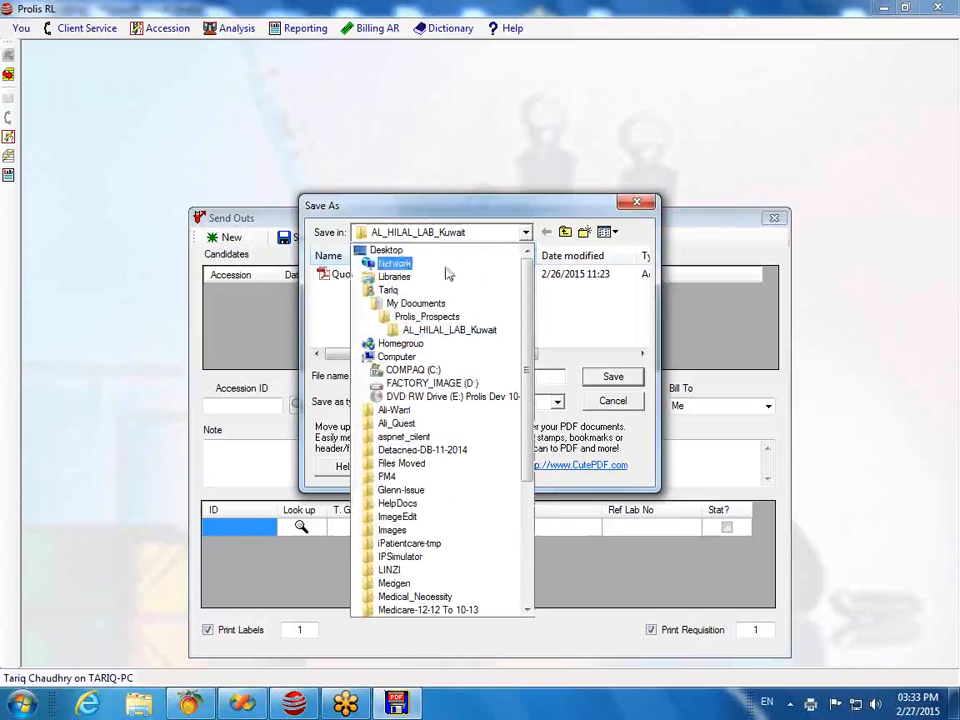
click(387, 250)
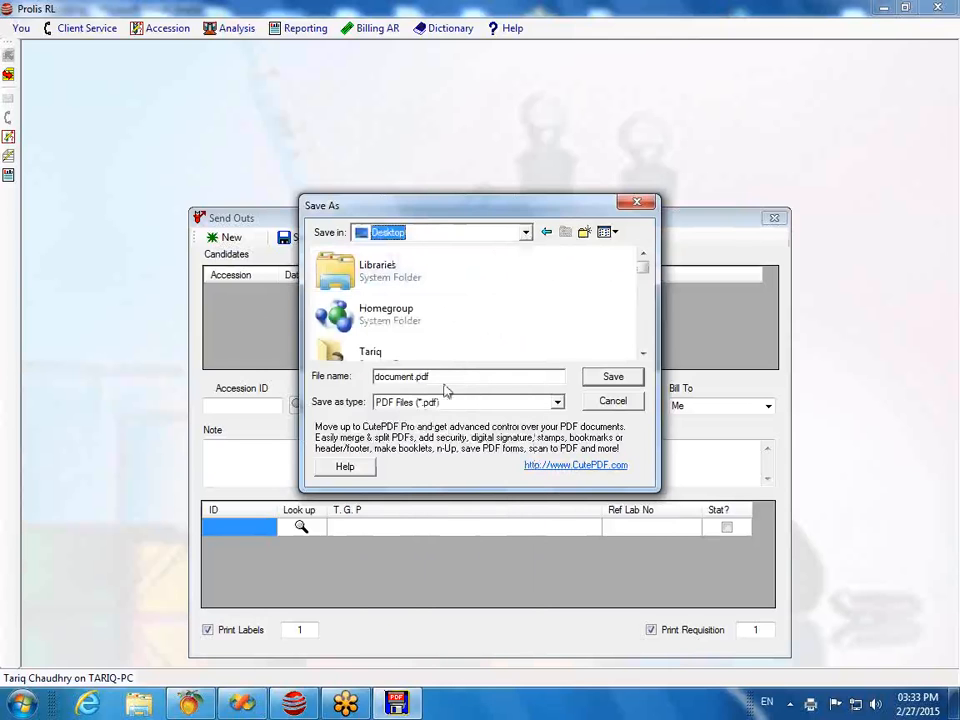
drag(415, 376, 377, 378)
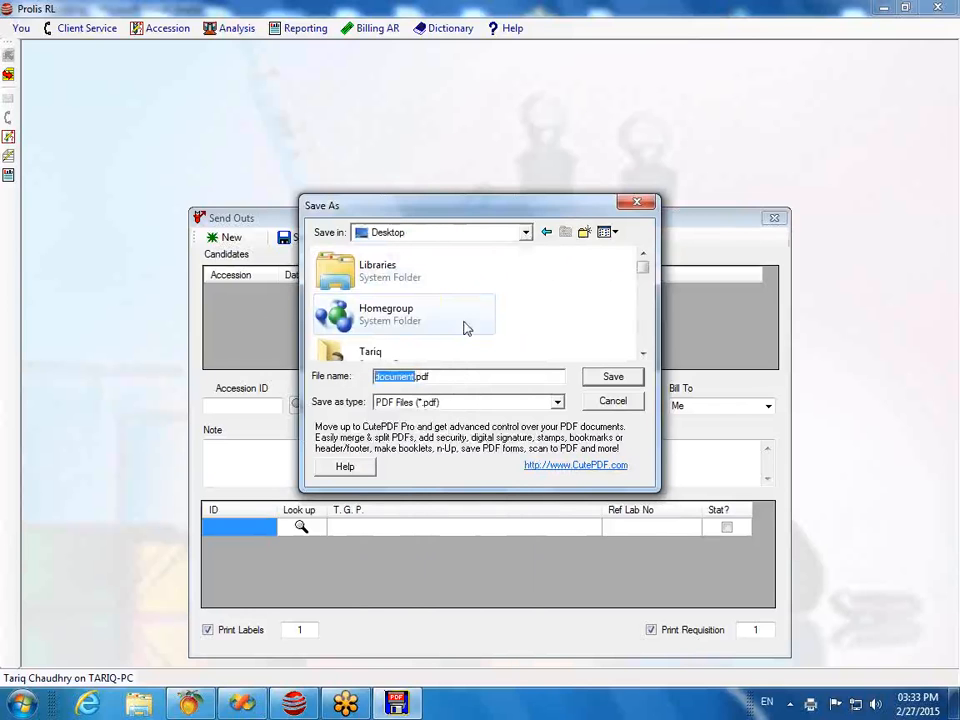
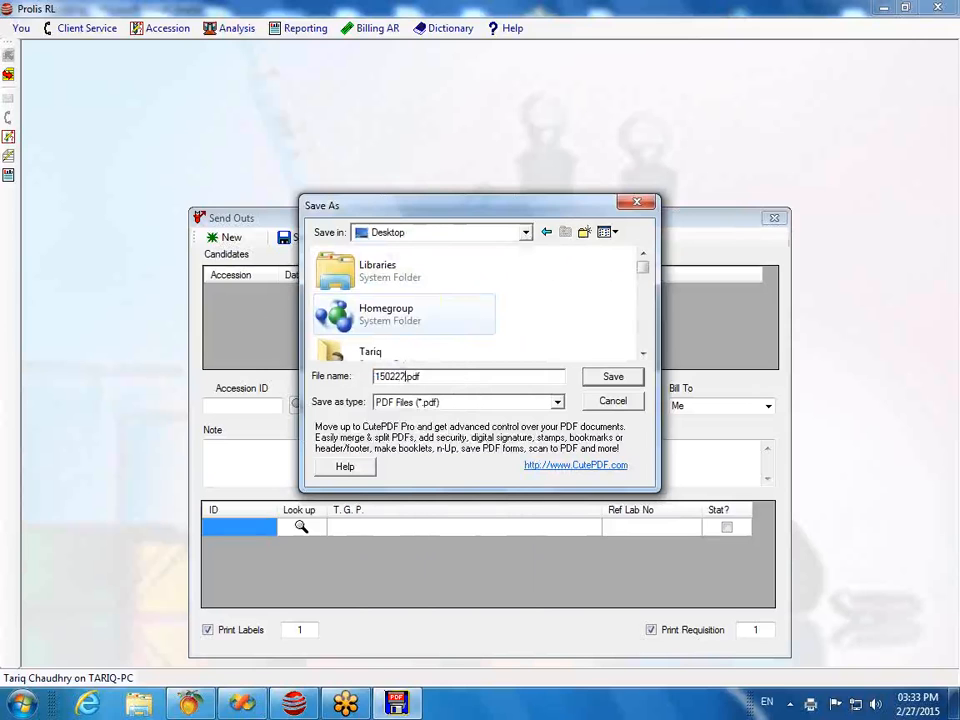
click(615, 385)
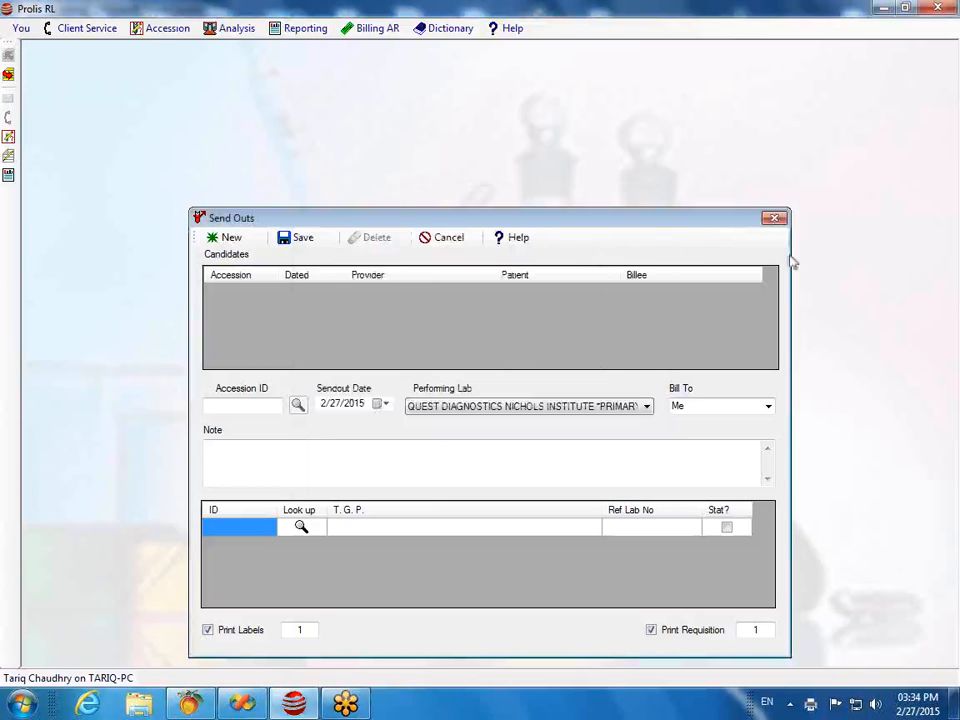
click(882, 12)
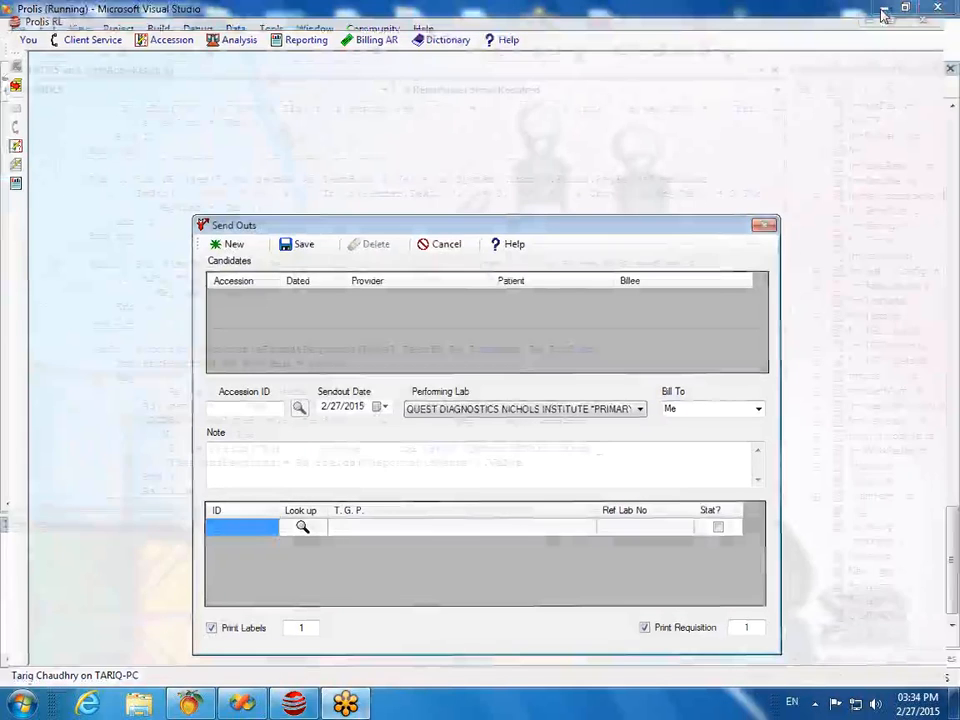
click(882, 12)
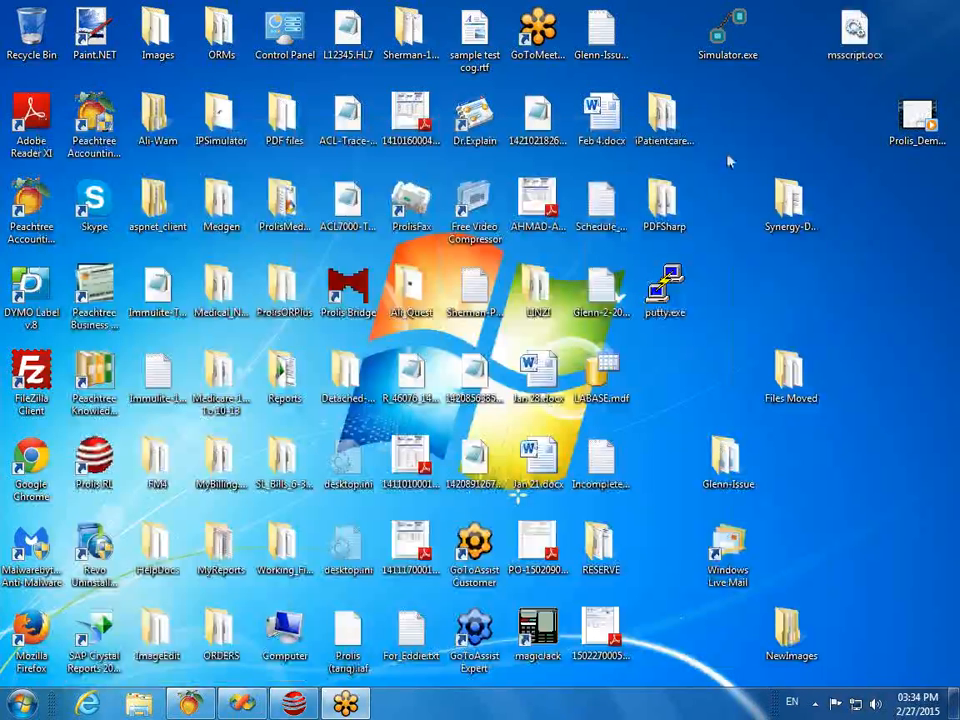
click(598, 639)
double_click(598, 639)
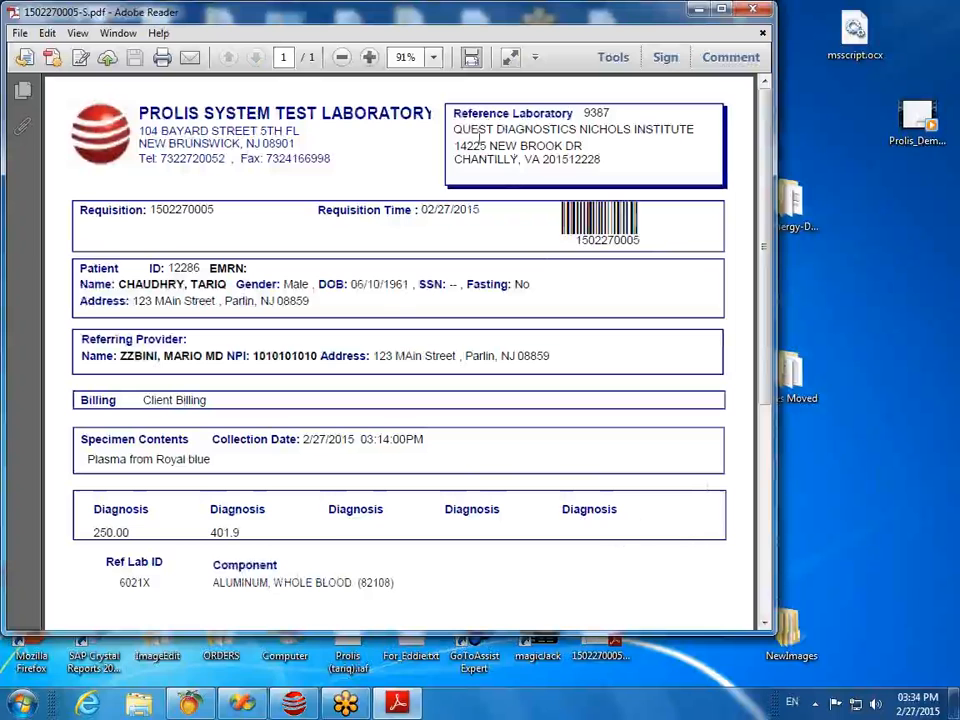
scroll(395, 215, down, 2)
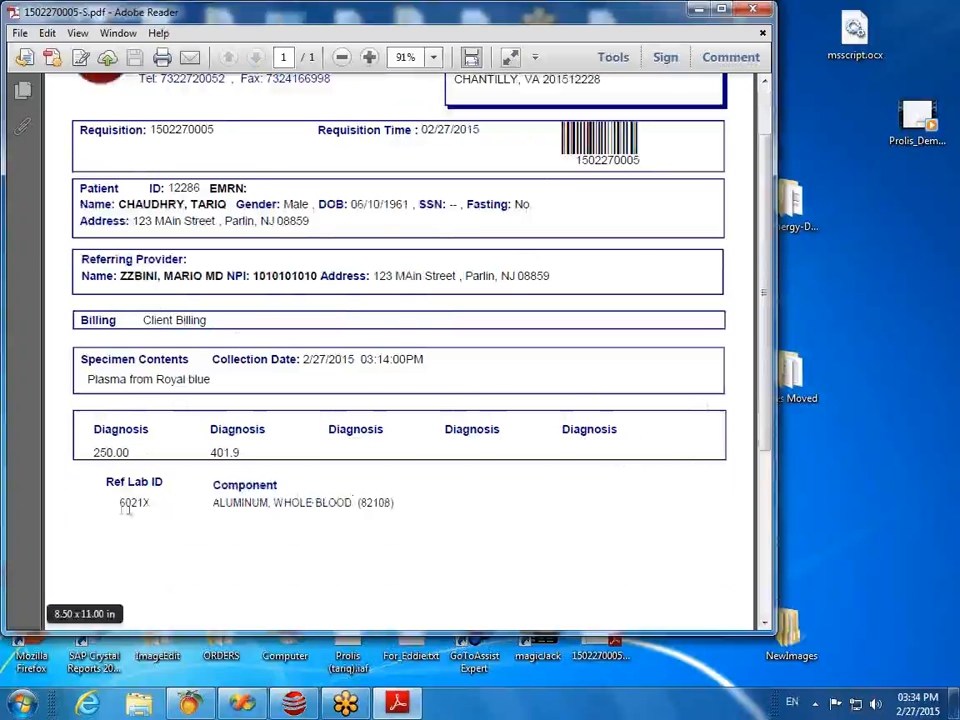
scroll(310, 399, up, 1)
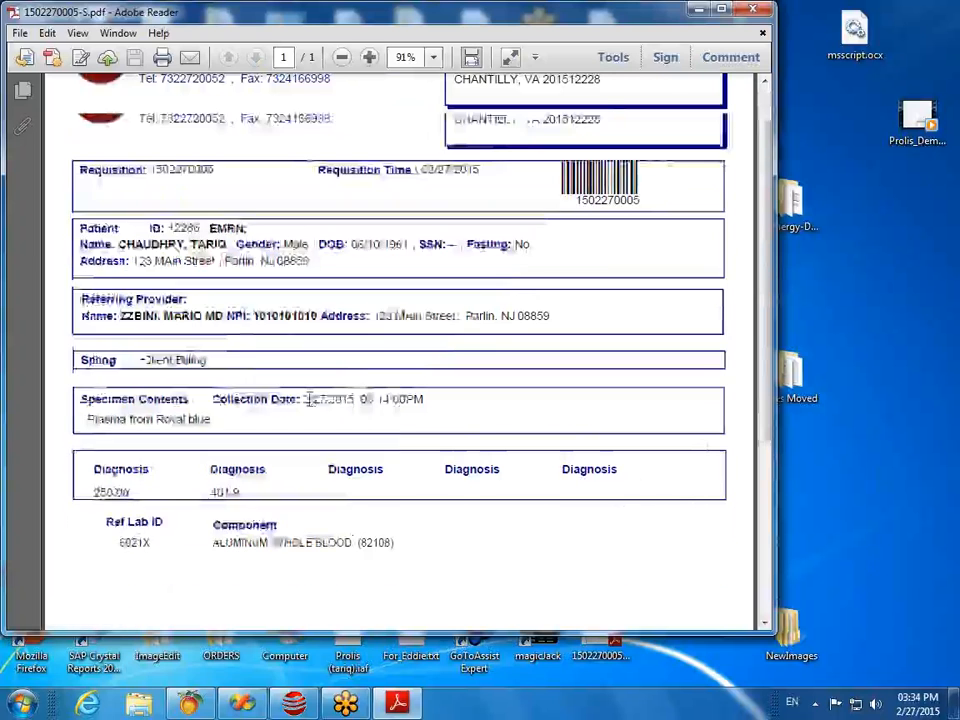
scroll(320, 399, up, 1)
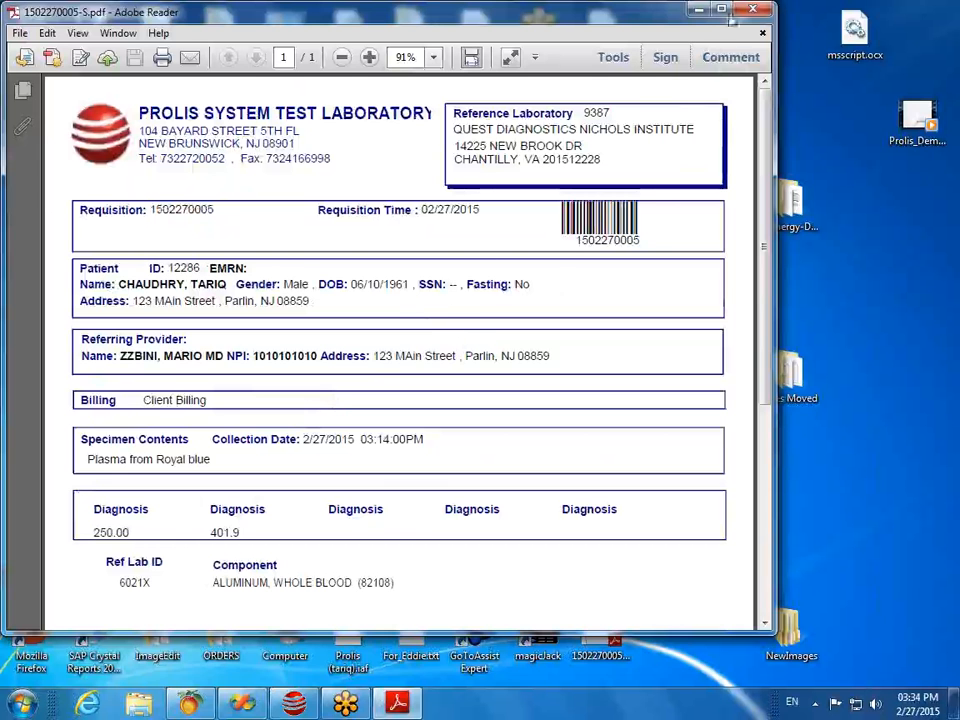
click(760, 11)
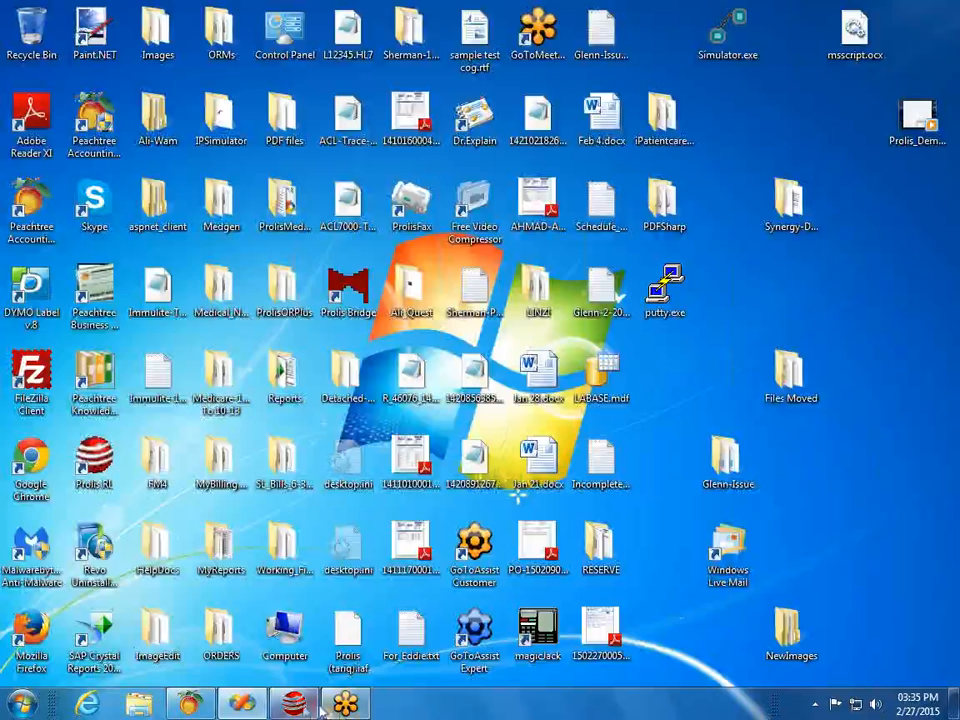
Step: Restore Prolis RL, close the Send Outs form, and open Apply Equip Results from the Analysis menu
click(296, 704)
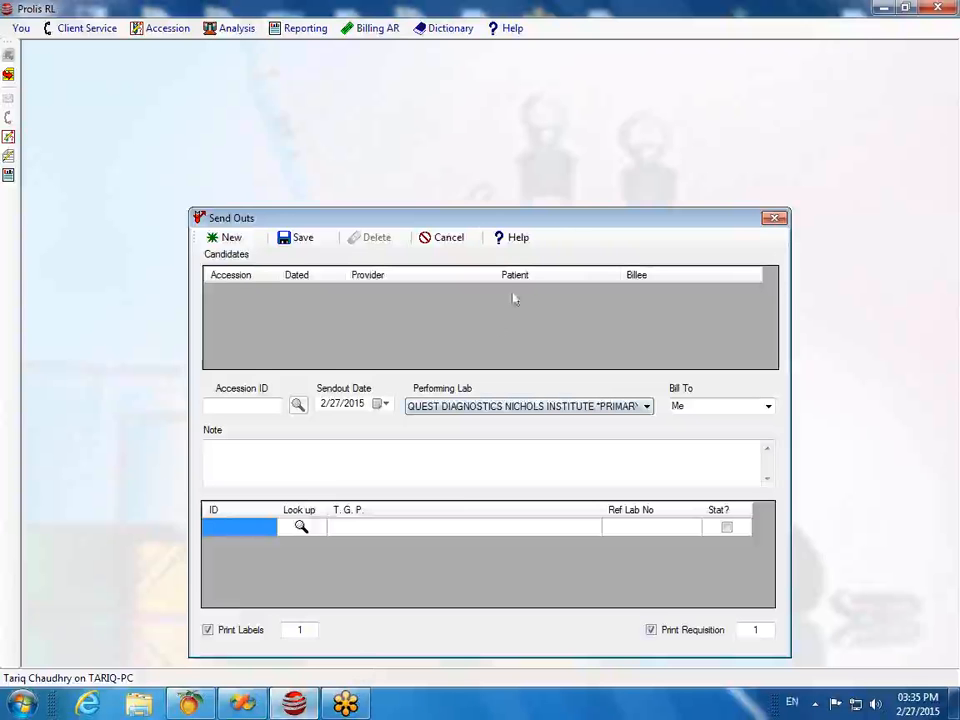
drag(526, 225, 466, 93)
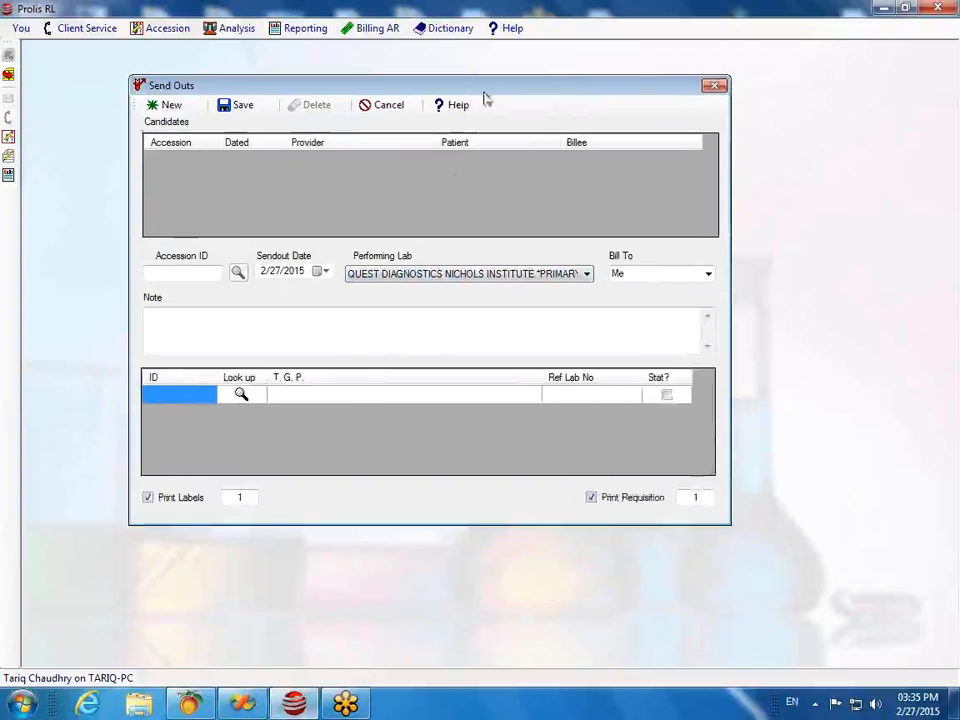
click(714, 88)
click(158, 28)
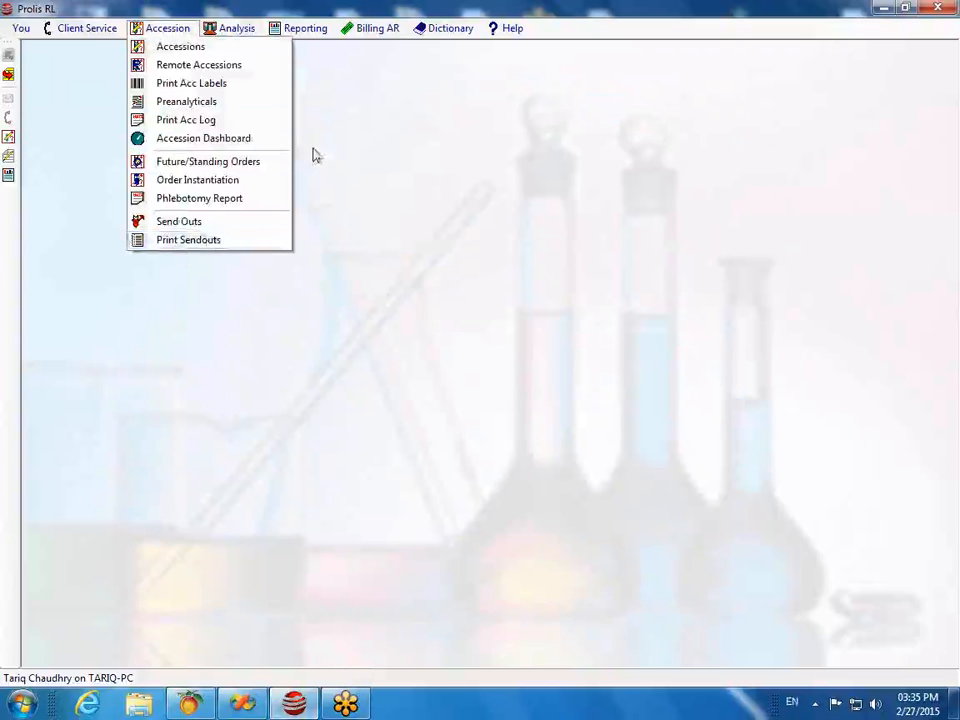
click(350, 192)
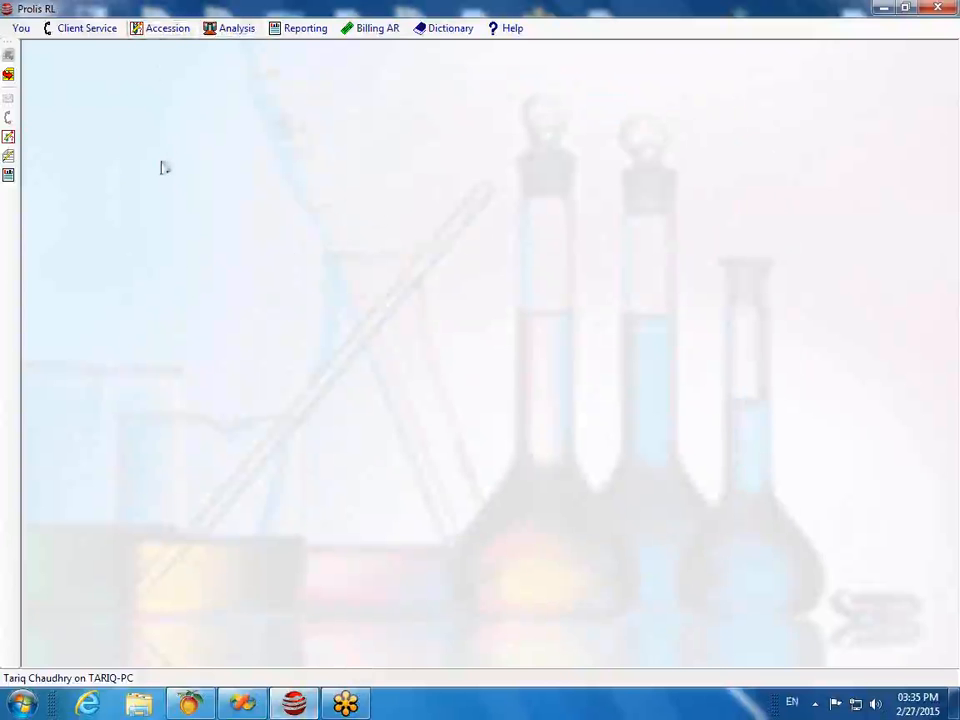
click(227, 30)
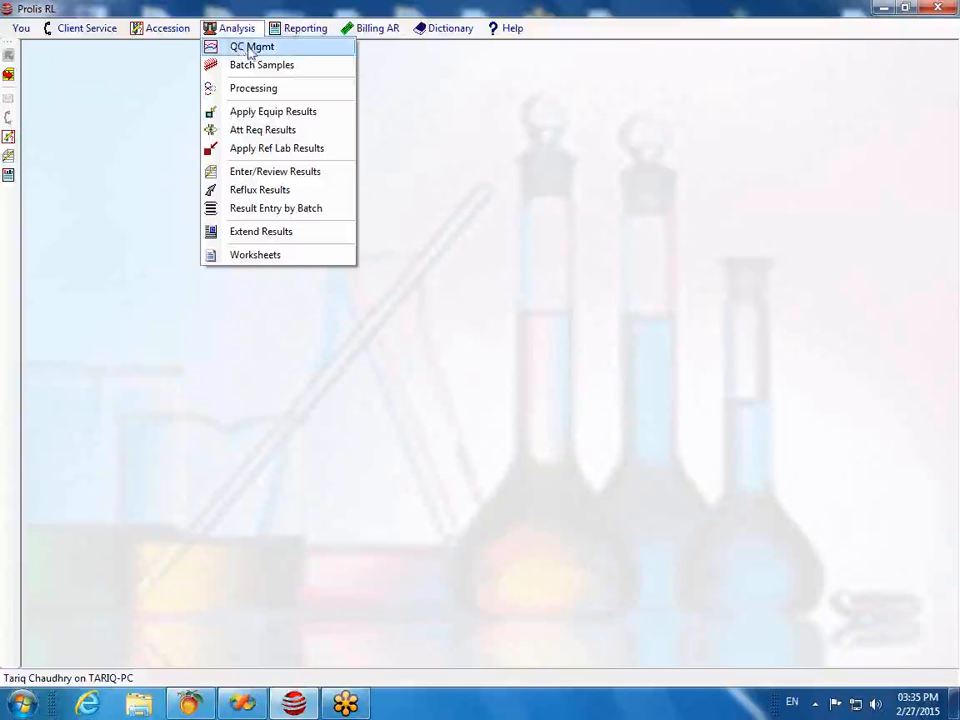
click(257, 118)
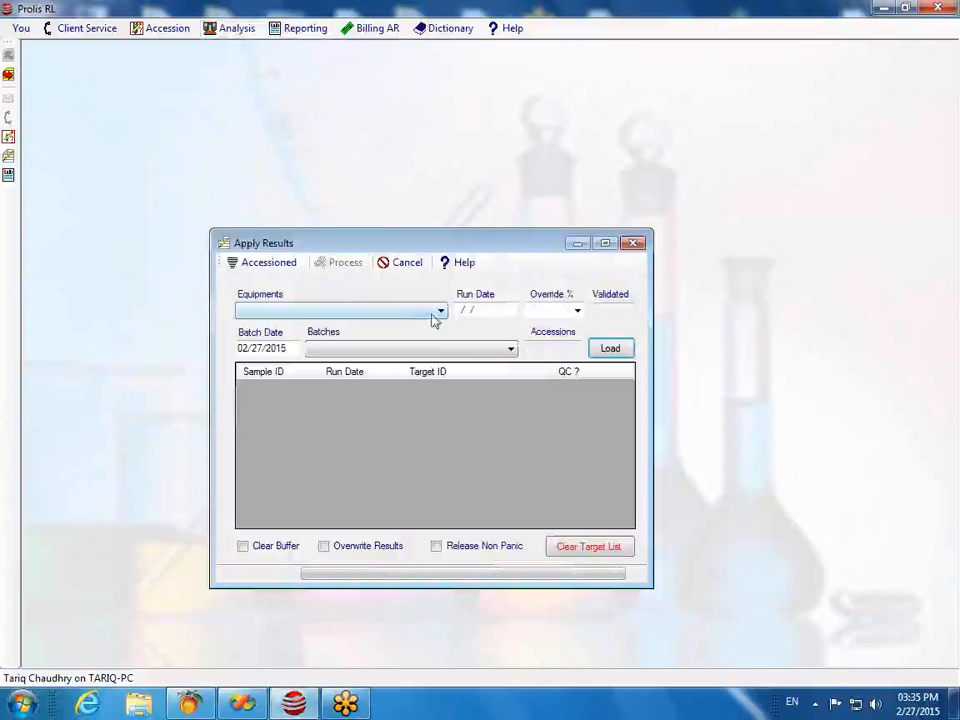
Step: Select ACCESS-3 equipment, load its seven pending samples, and tick Release Non Panic
click(439, 312)
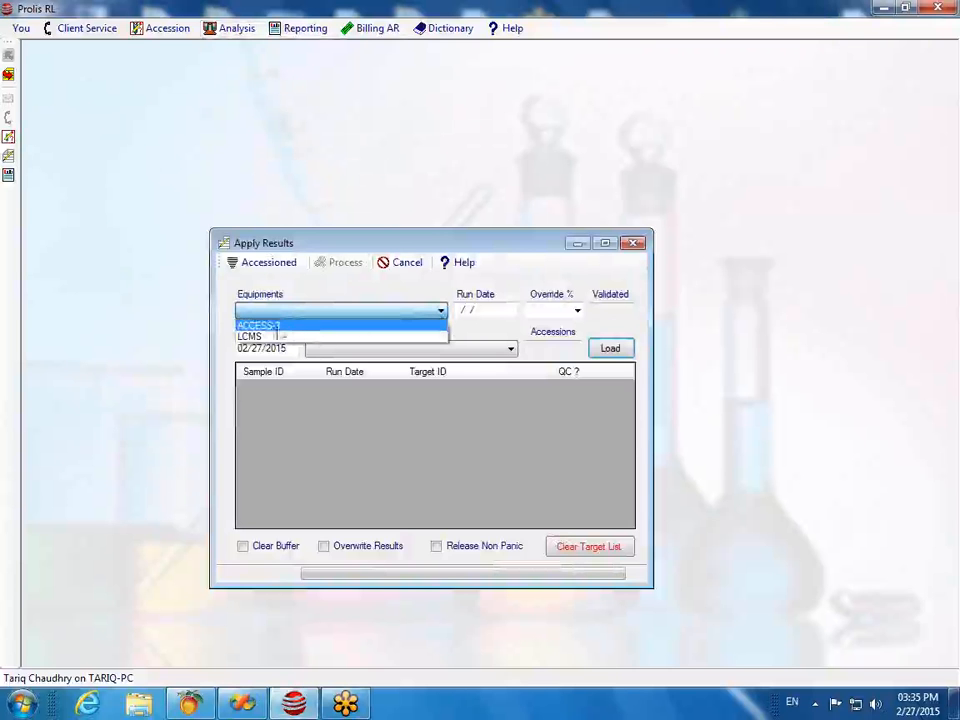
click(275, 326)
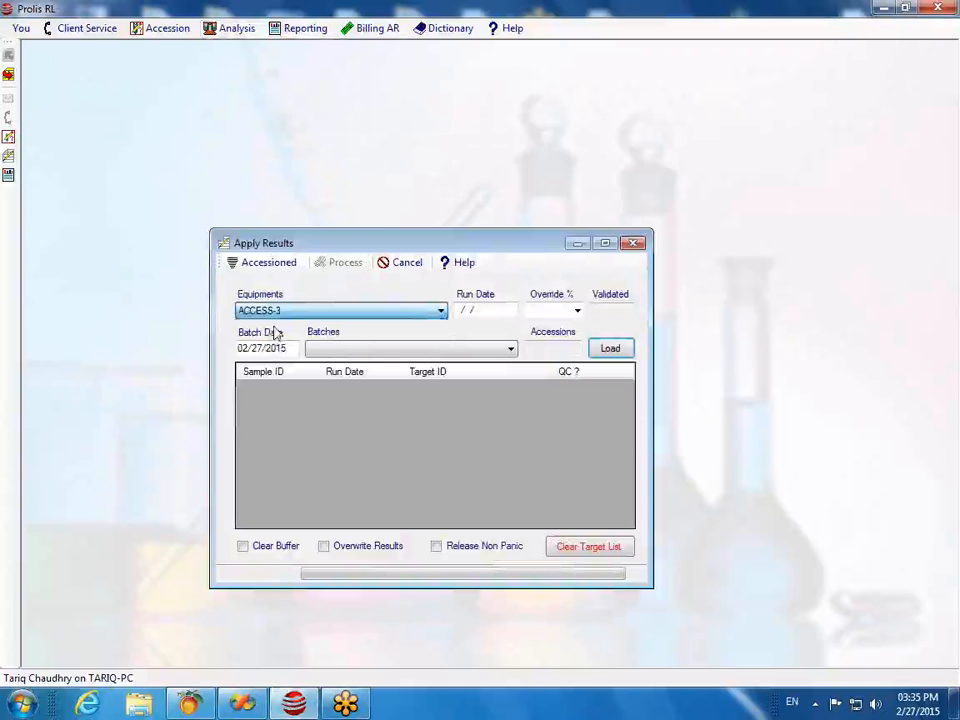
click(611, 347)
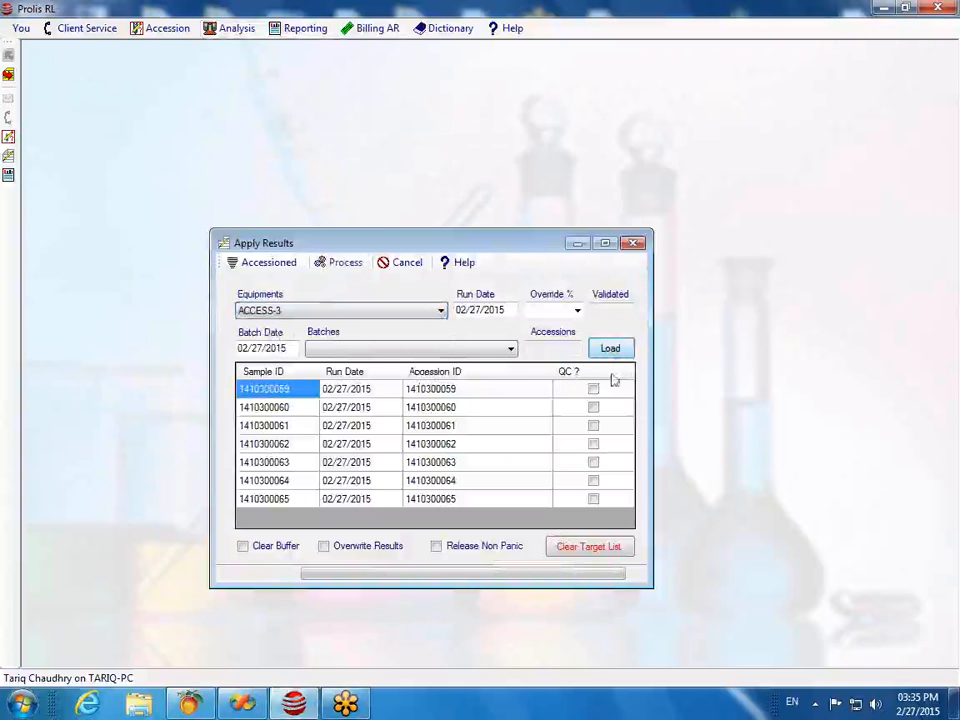
click(436, 546)
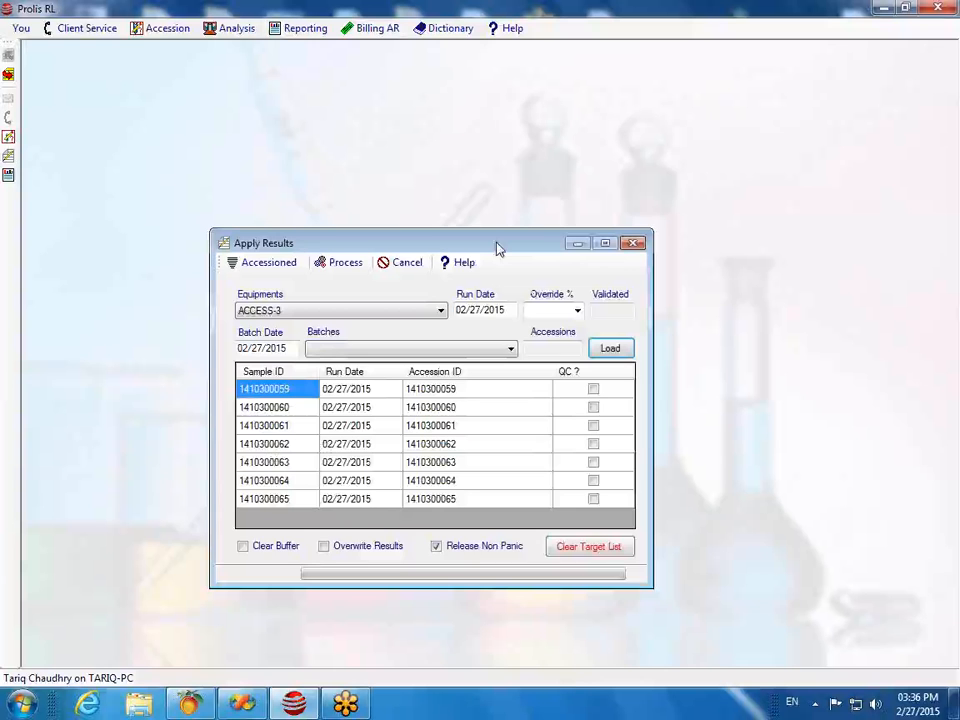
drag(498, 248, 461, 161)
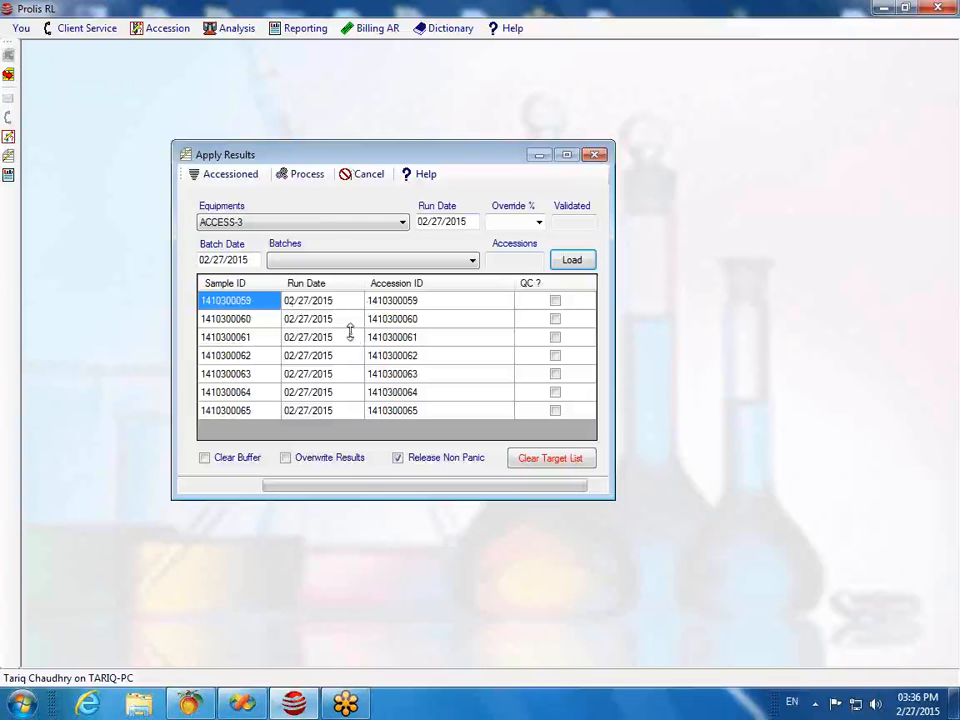
Step: Open Apply Ref Lab Results and load FINAL results from QUEST DIAGNOSTICS TEST ACCOUNT
click(597, 156)
click(234, 29)
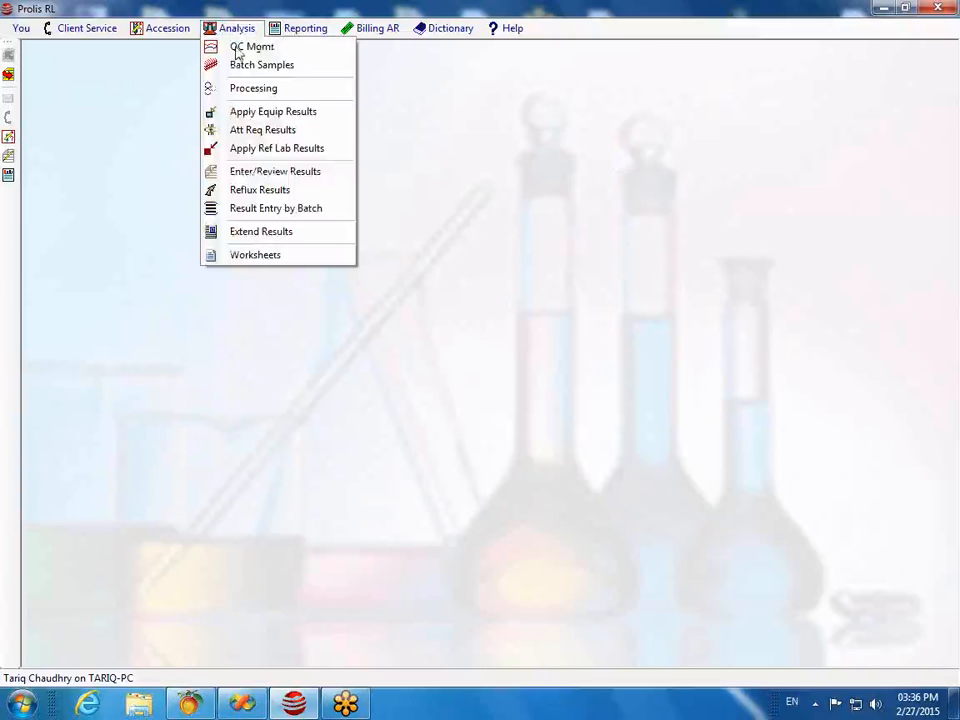
click(262, 152)
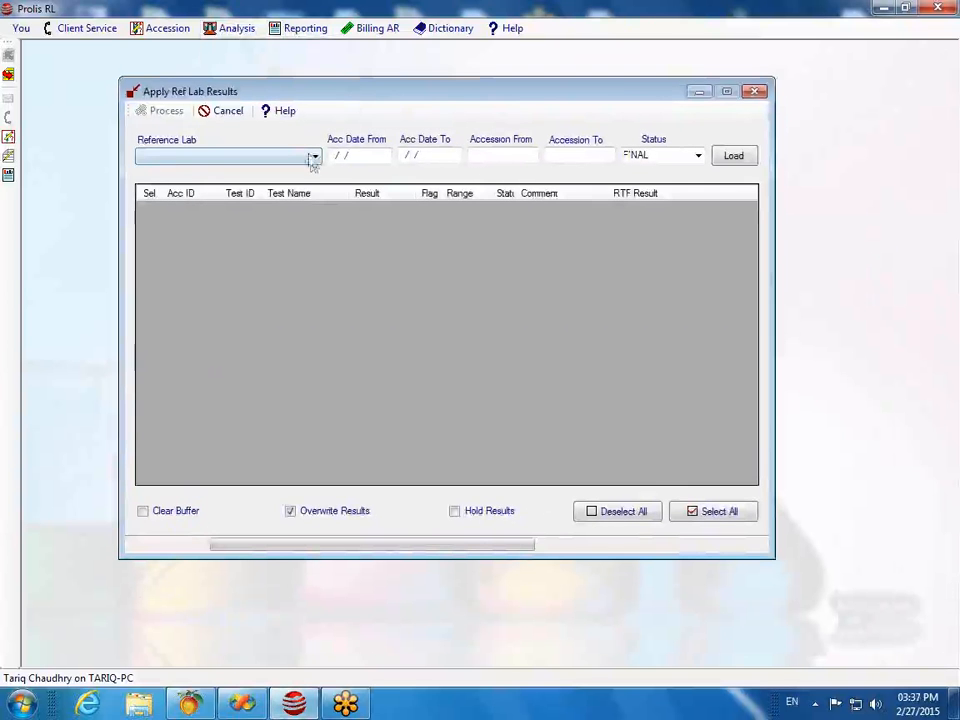
click(314, 156)
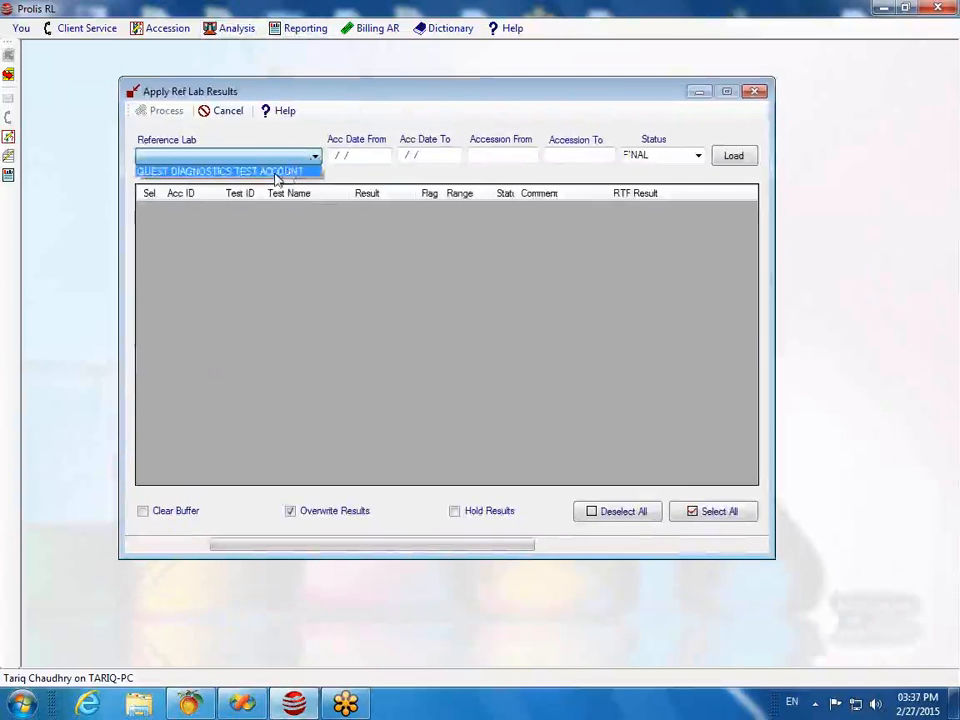
click(278, 172)
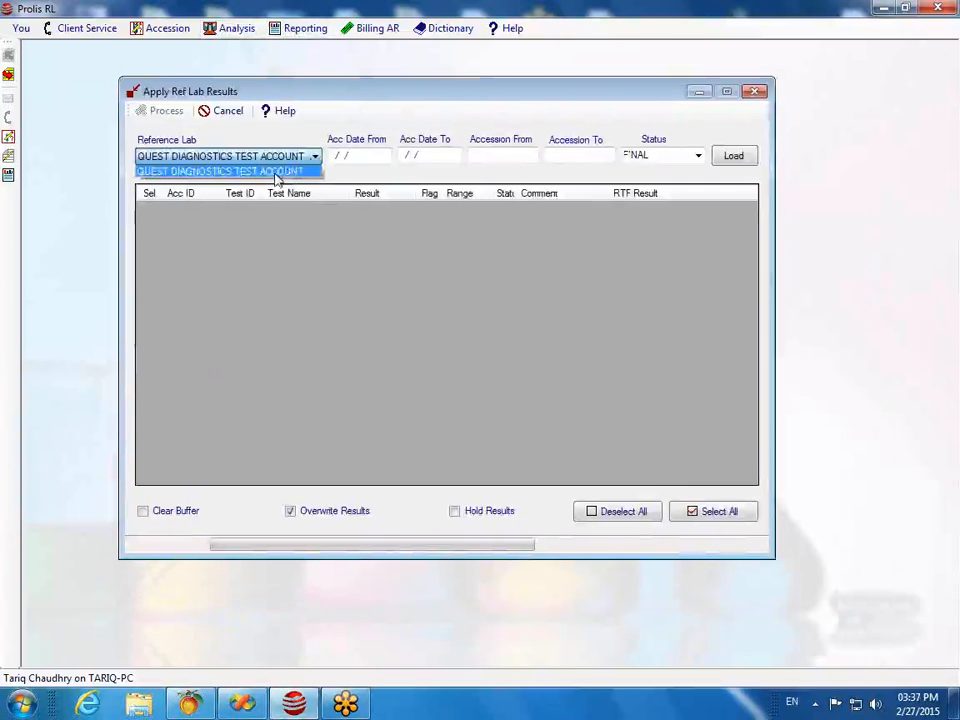
click(733, 157)
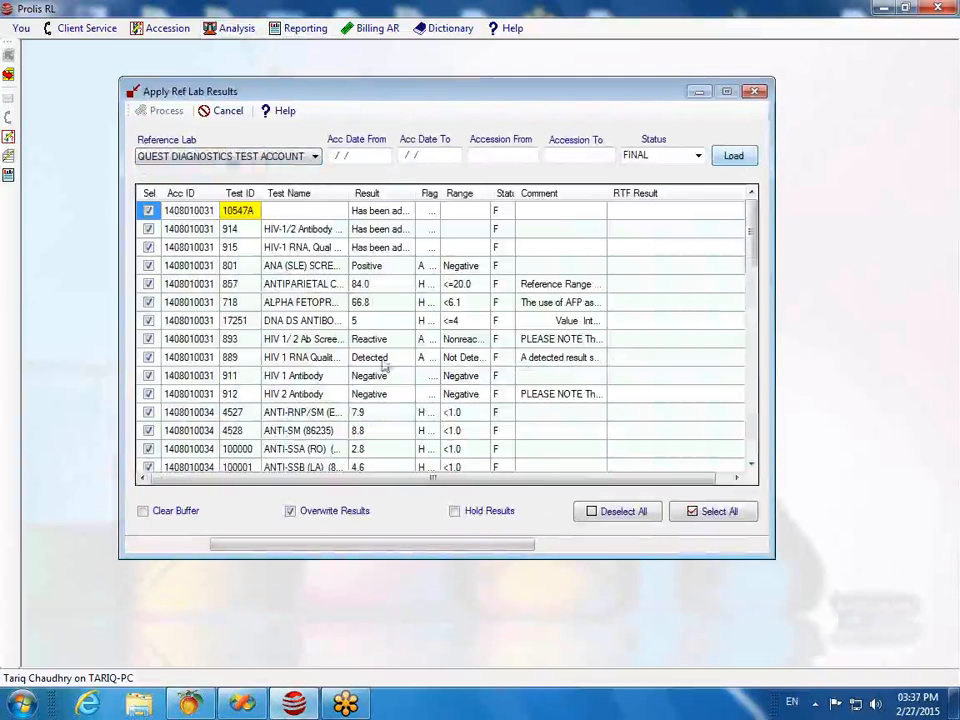
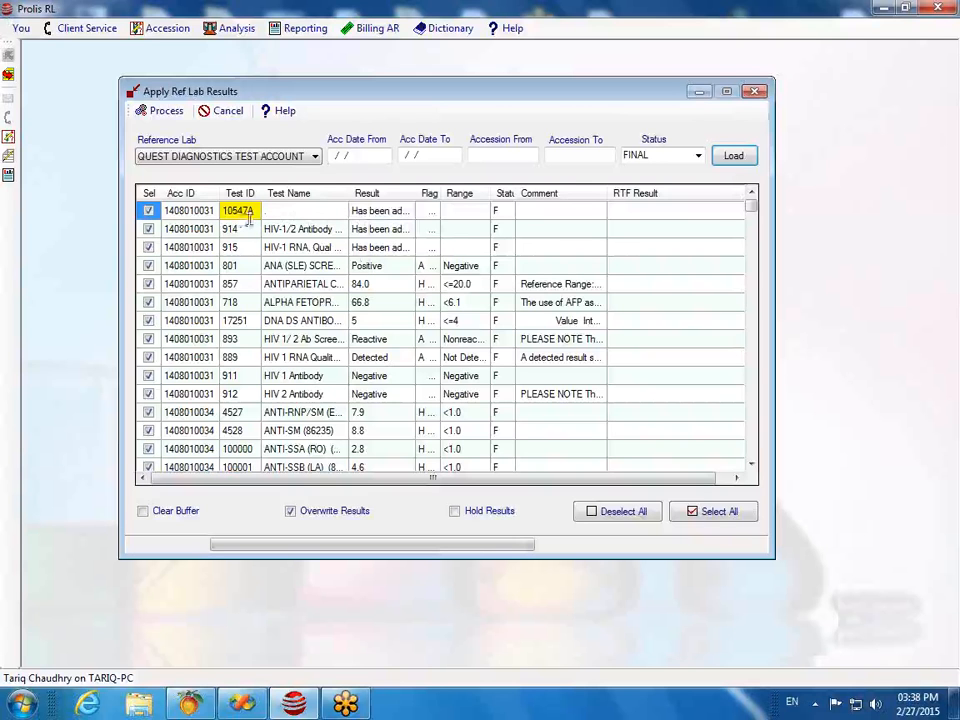
Step: Scroll through the Apply Ref Lab Results grid, then close the dialog
mouse_move(751, 202)
mouse_down()
mouse_move(752, 218)
mouse_move(750, 208)
mouse_up()
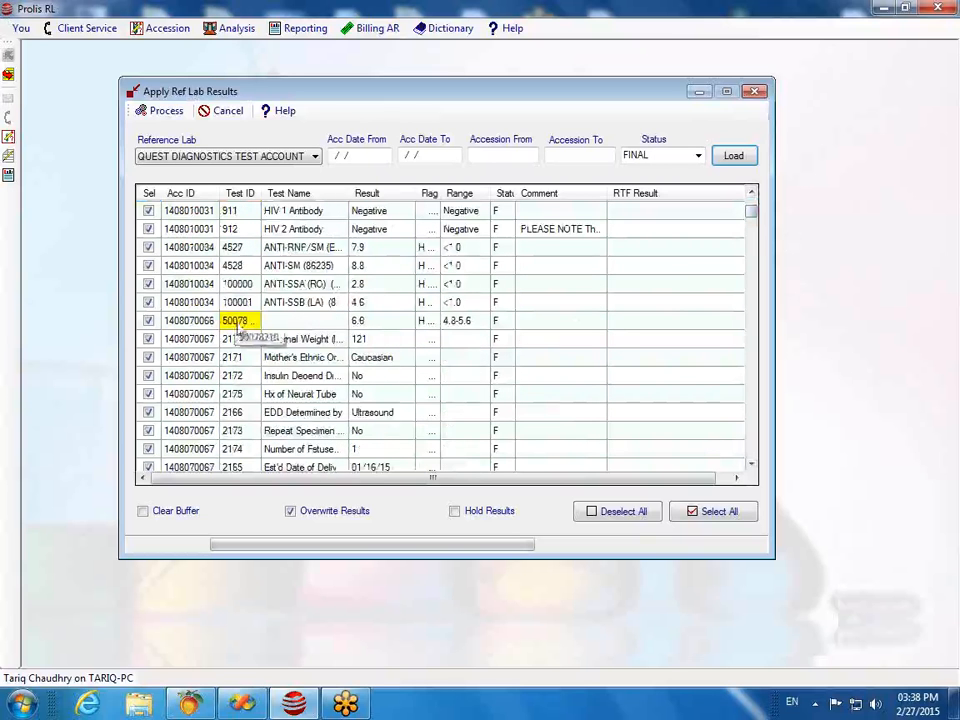
drag(751, 210, 754, 253)
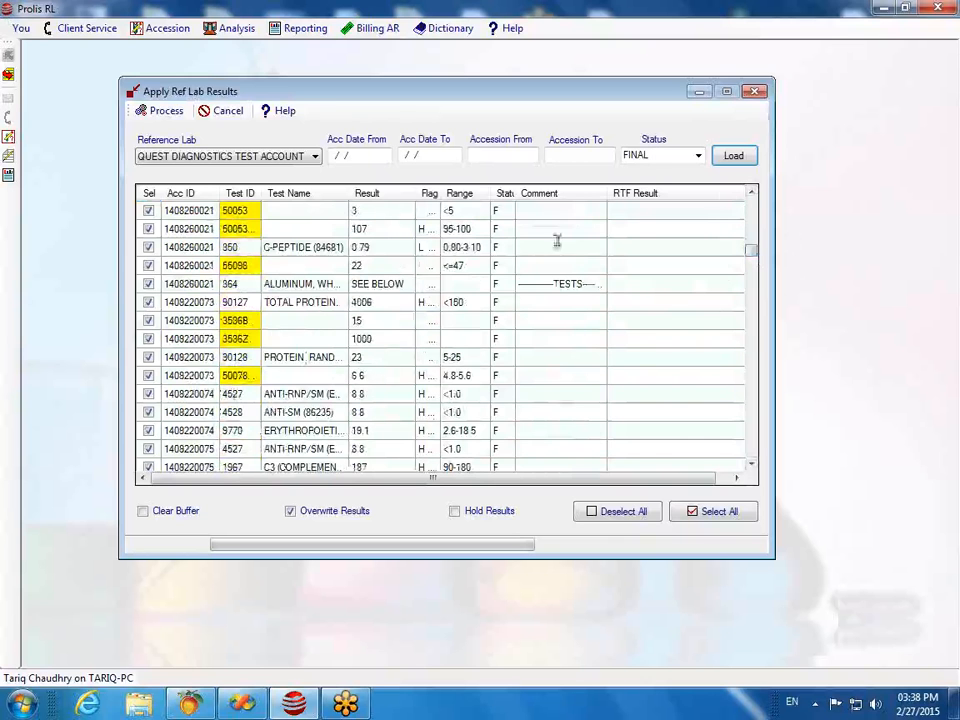
click(755, 91)
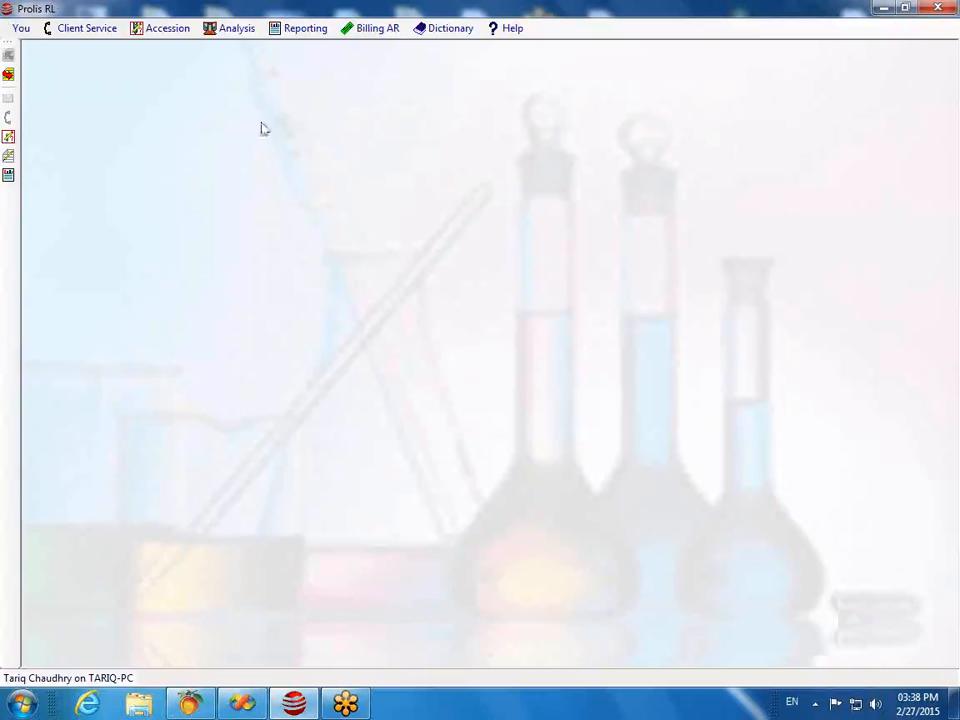
Step: Open Enter/Review Results from the Analysis menu and load the accession by its number
click(232, 28)
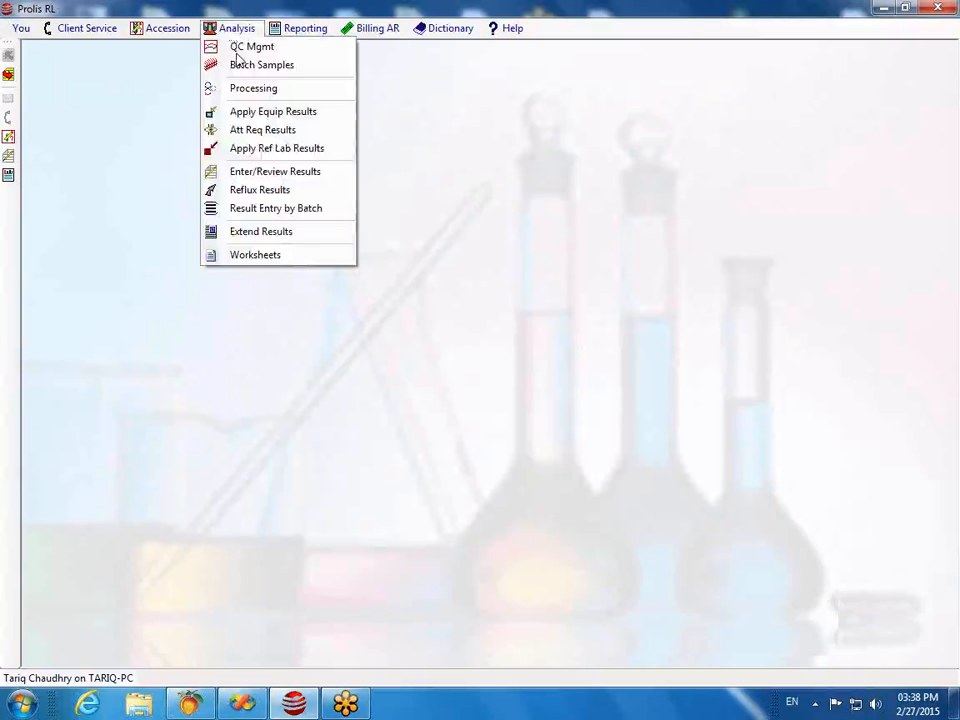
click(260, 171)
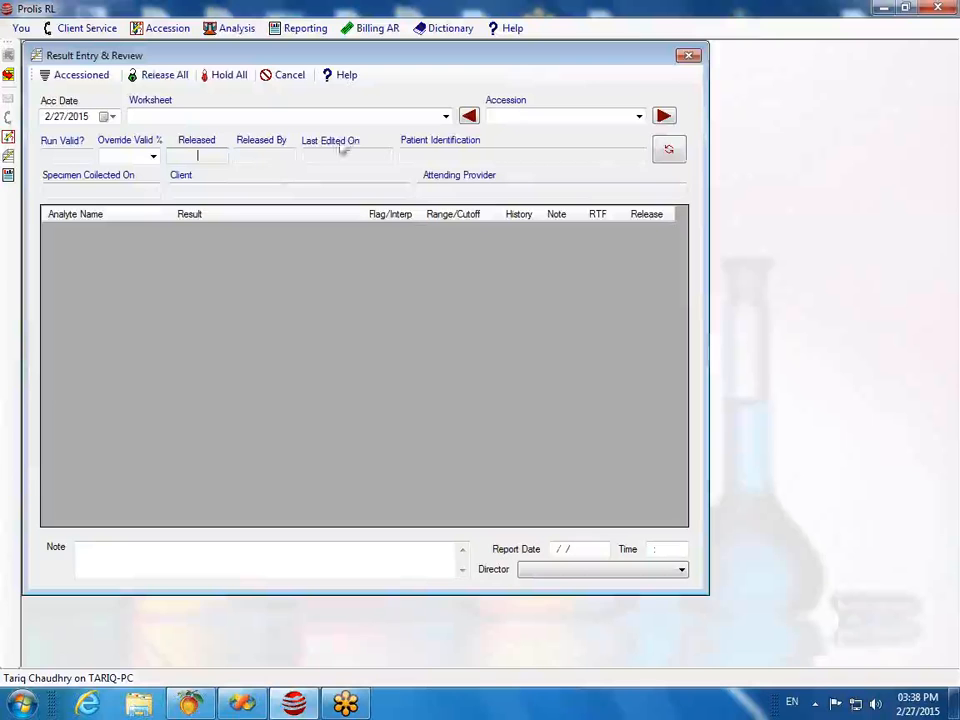
click(585, 117)
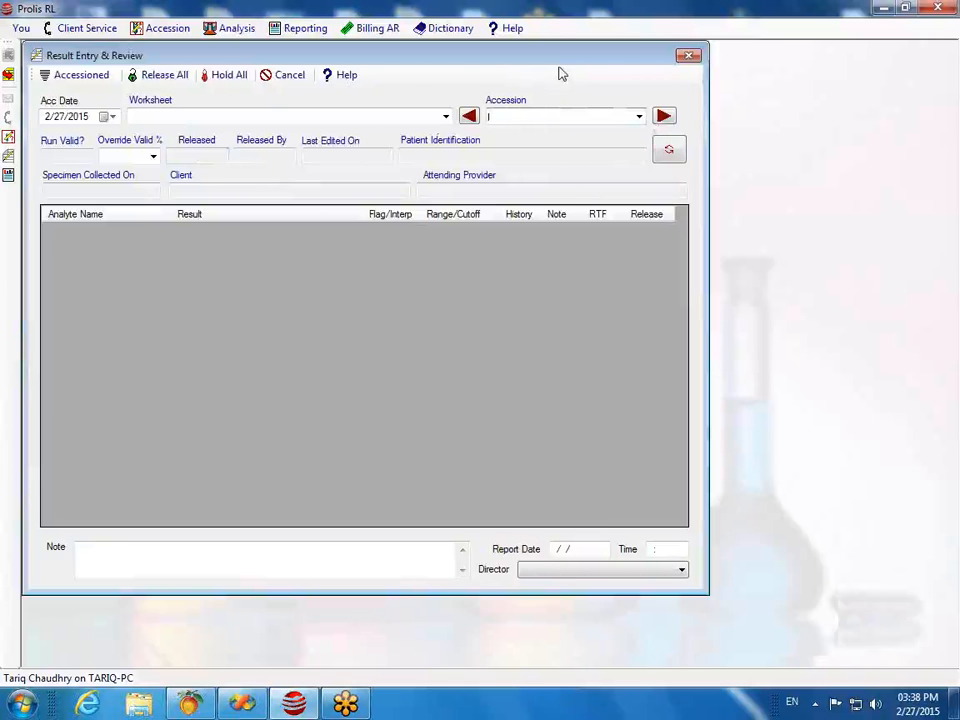
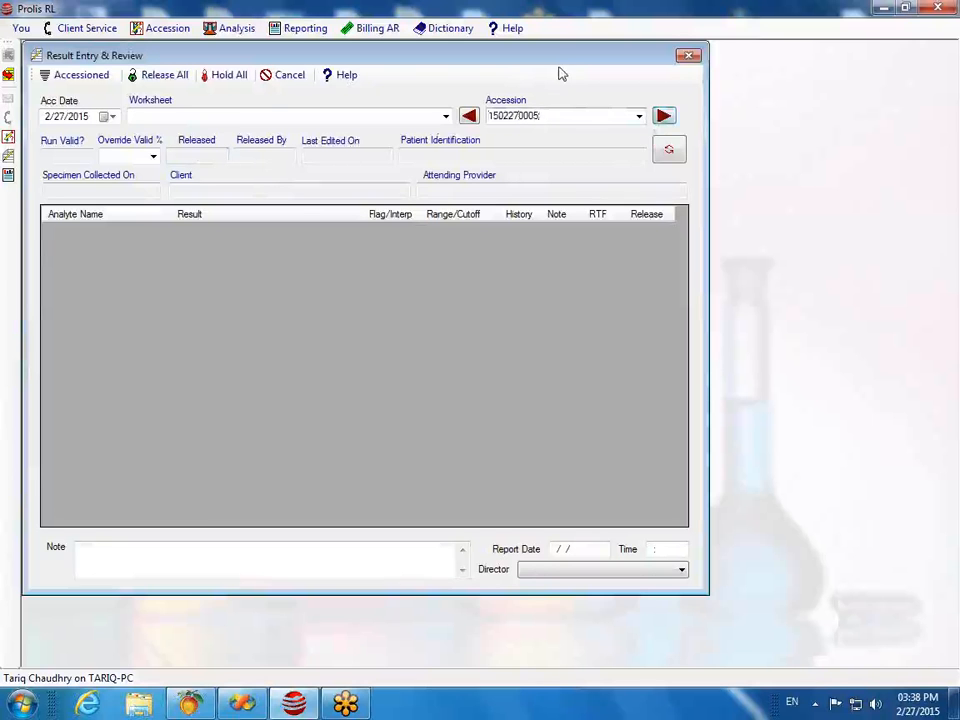
key(Return)
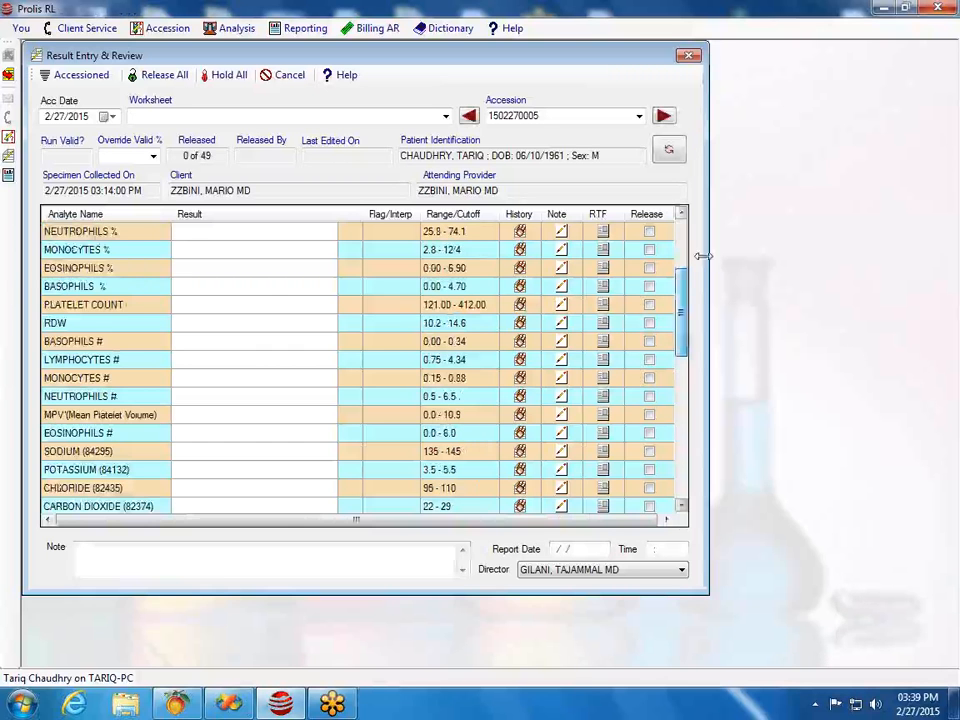
drag(683, 287, 683, 334)
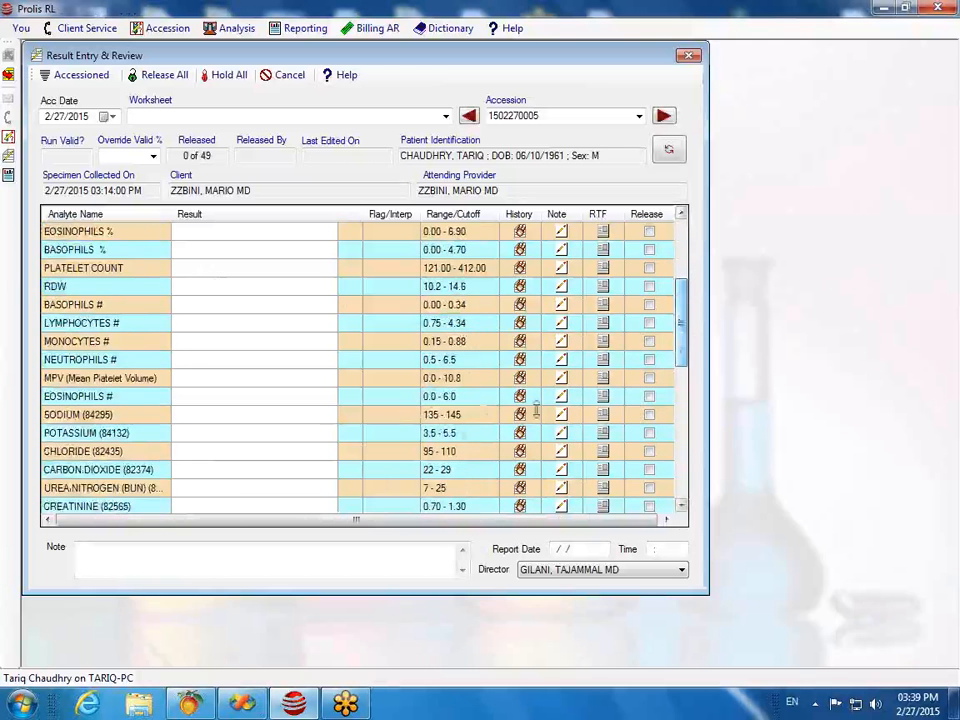
click(135, 416)
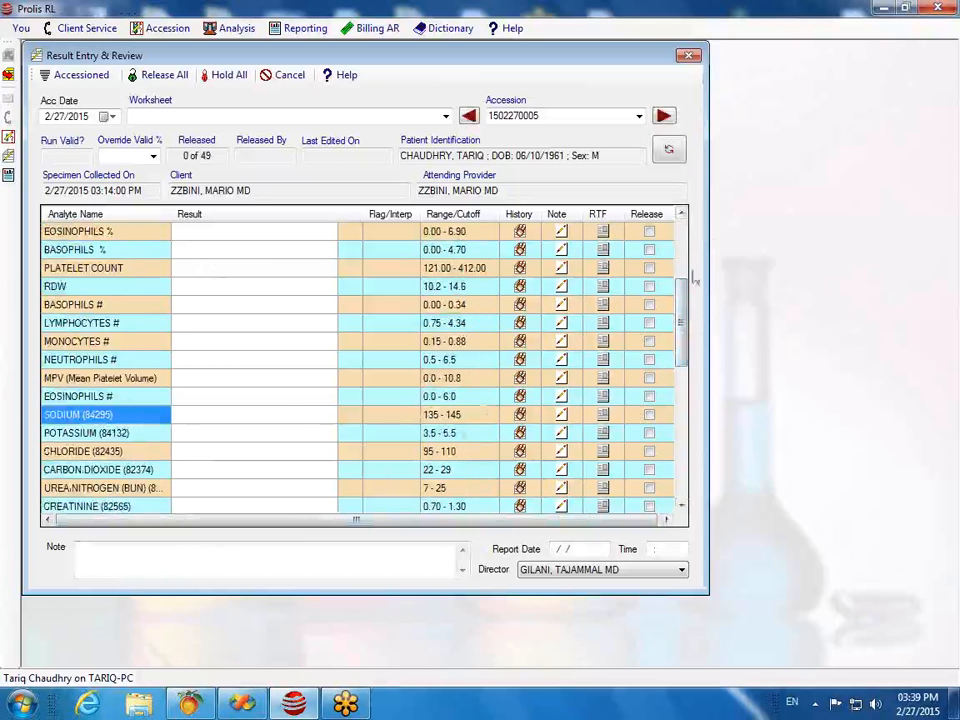
drag(686, 310, 688, 440)
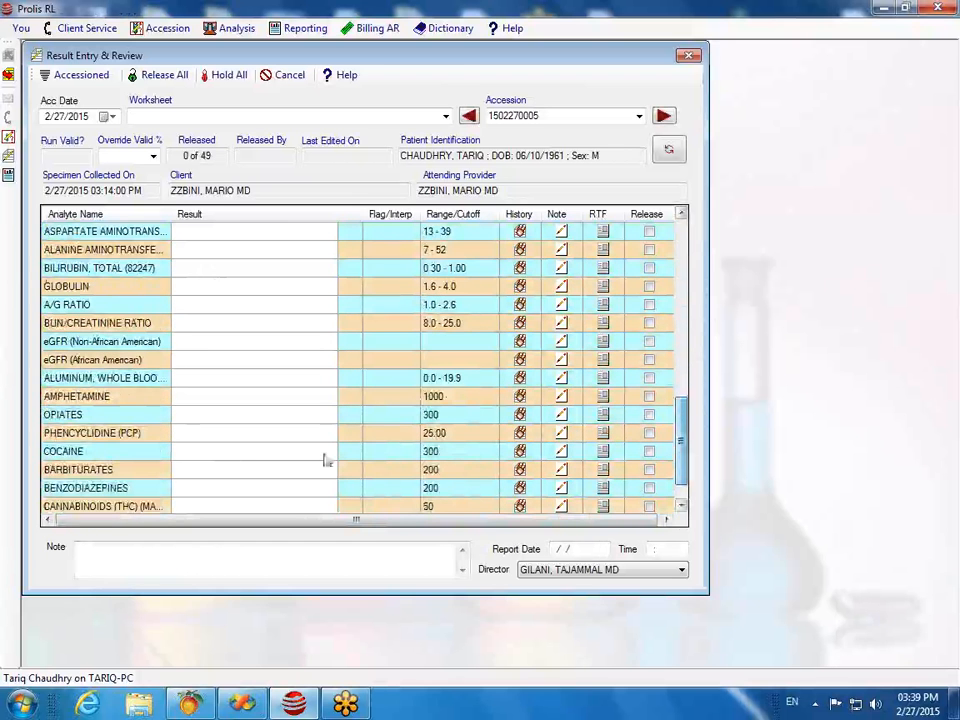
click(177, 400)
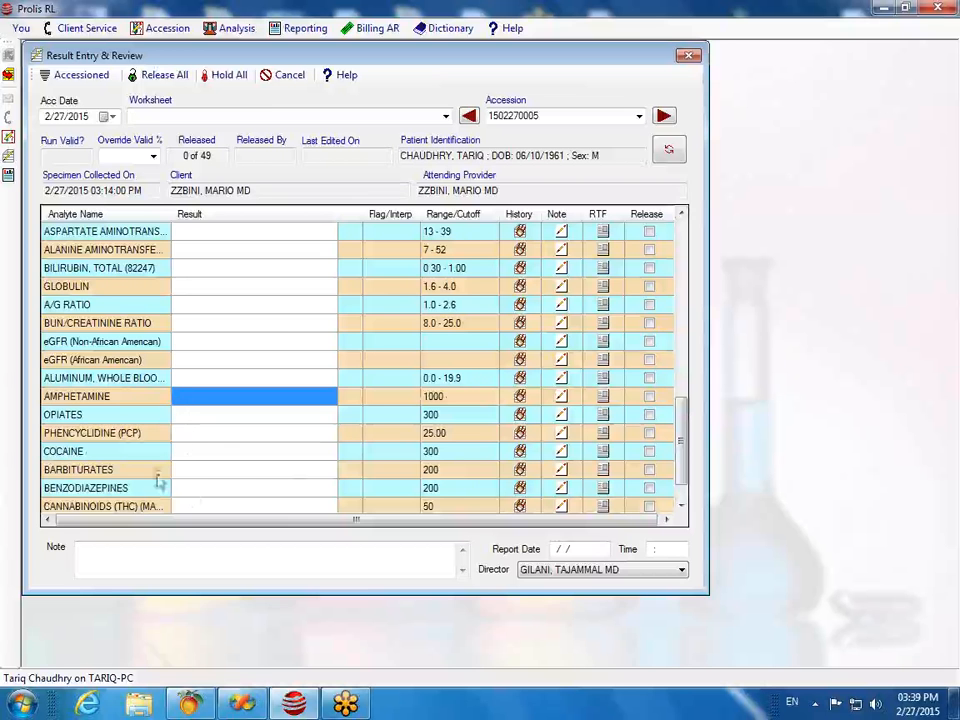
mouse_move(682, 437)
mouse_down()
mouse_move(685, 466)
mouse_move(686, 418)
mouse_up()
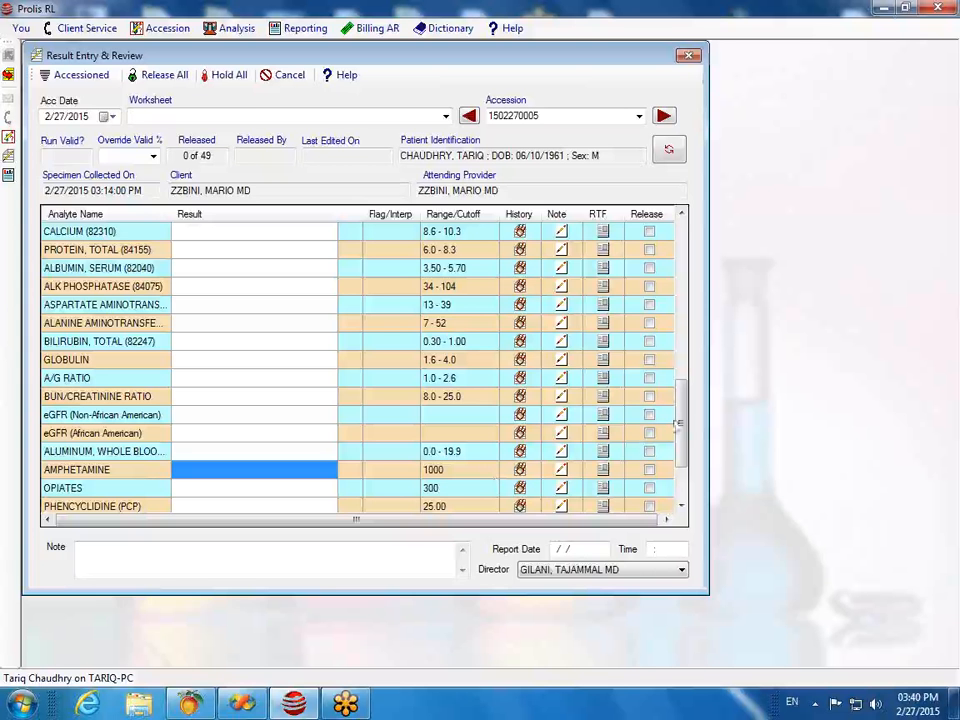
drag(686, 418, 690, 246)
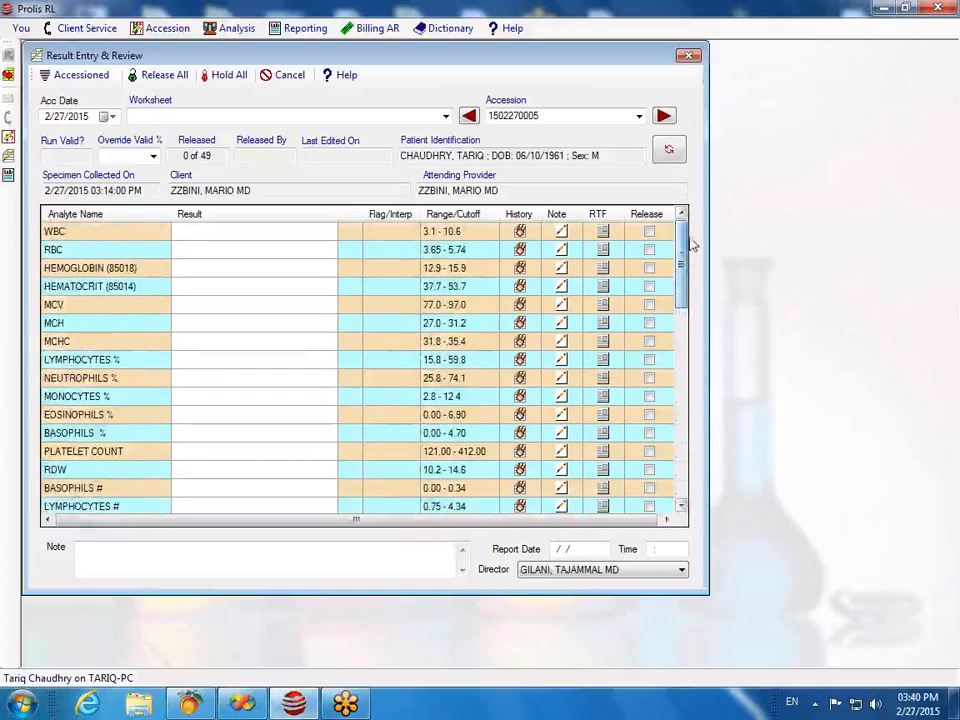
Step: Enter WBC 11.5, RBC 5.70 and the hemoglobin result, each getting its range flag
click(197, 231)
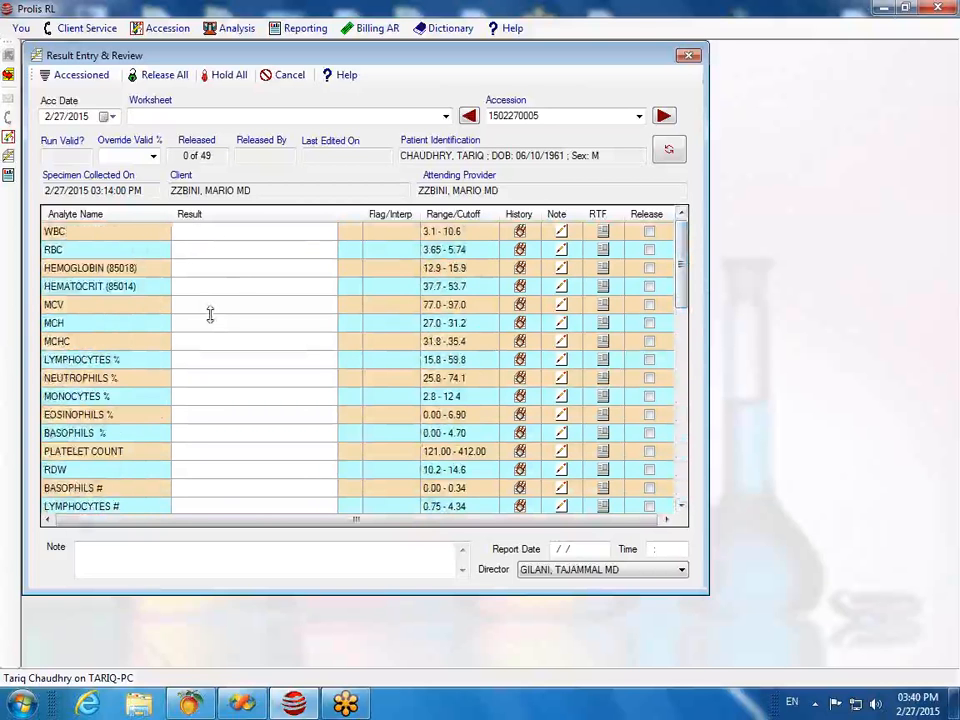
text(11.5)
key(Return)
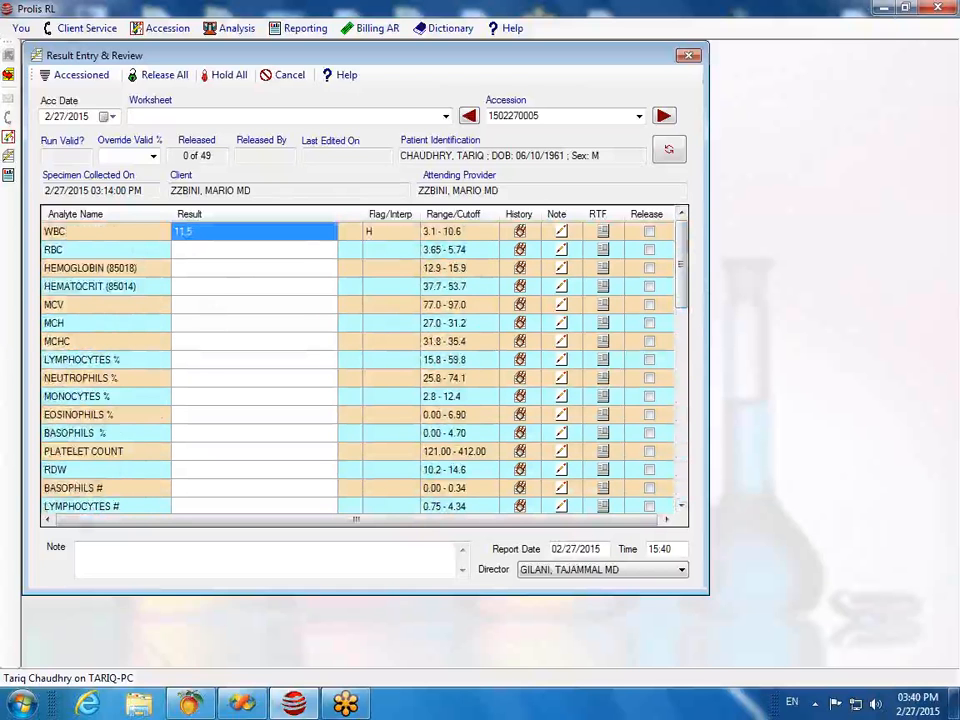
key(Down)
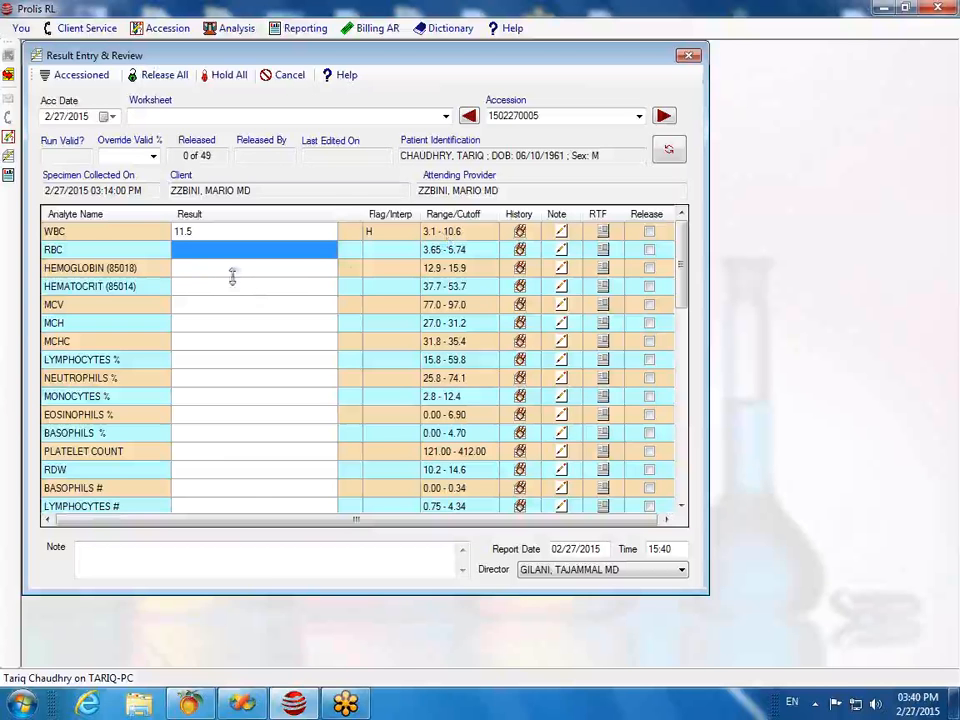
text(5.)
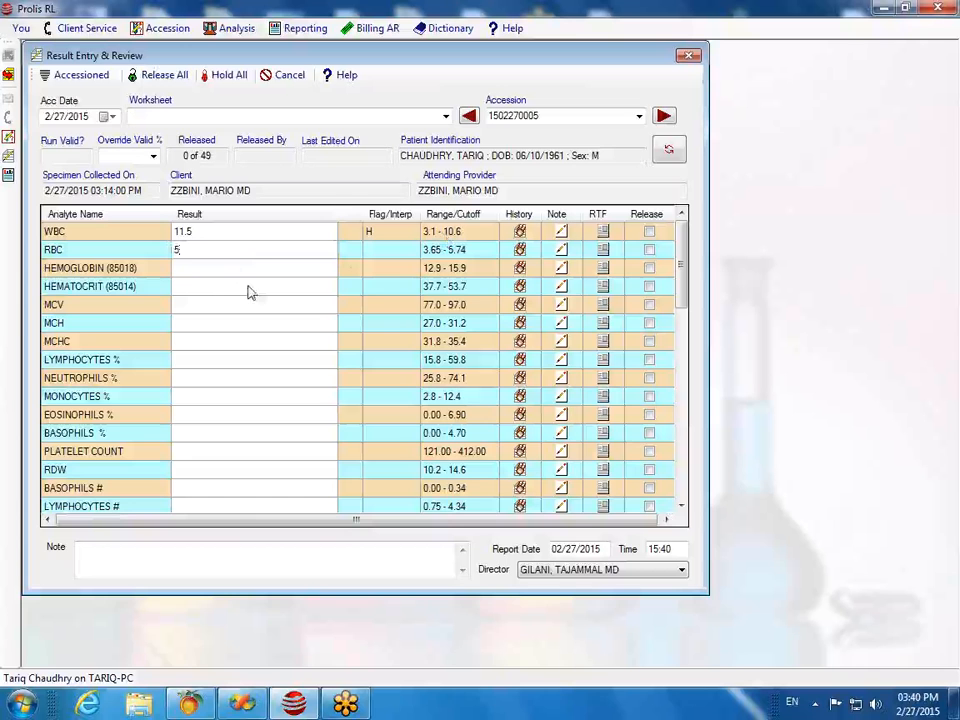
text(70)
key(Return)
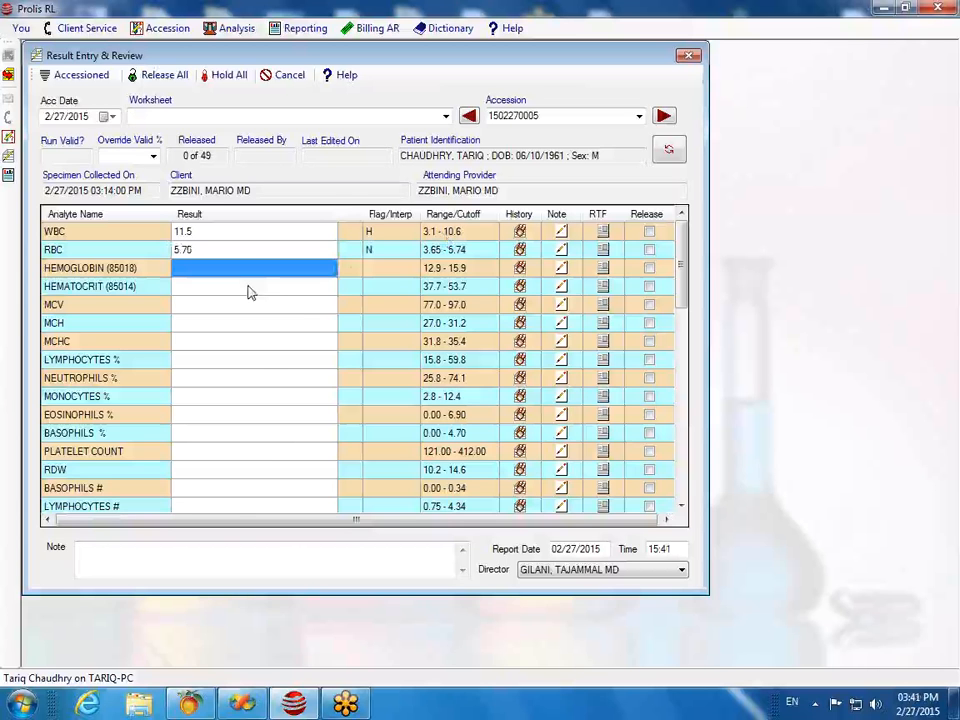
text(2)
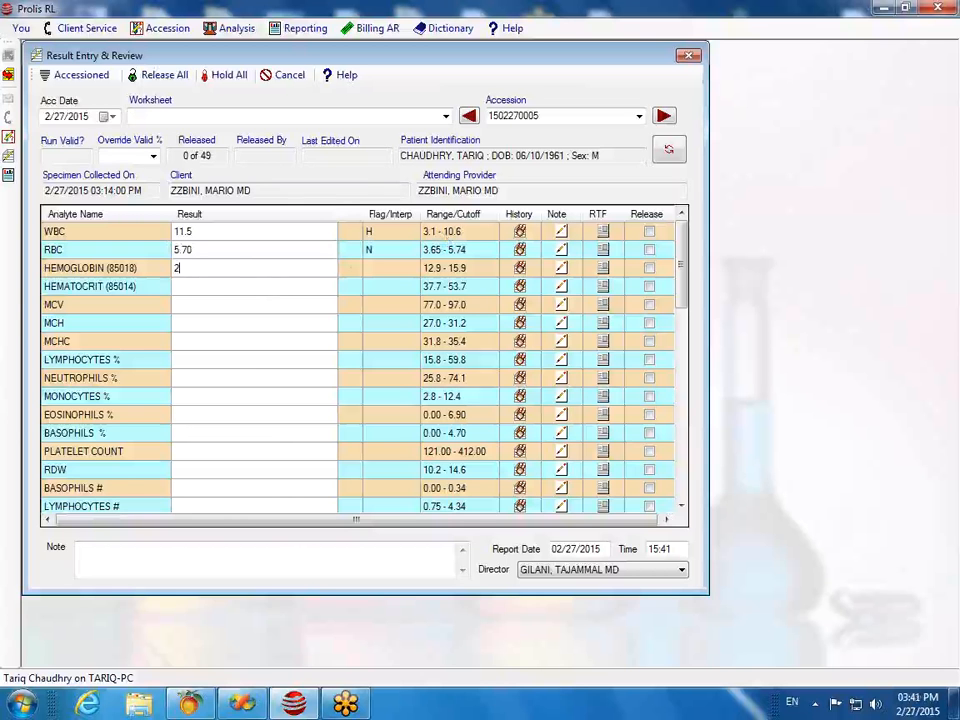
text(4.6)
key(Return)
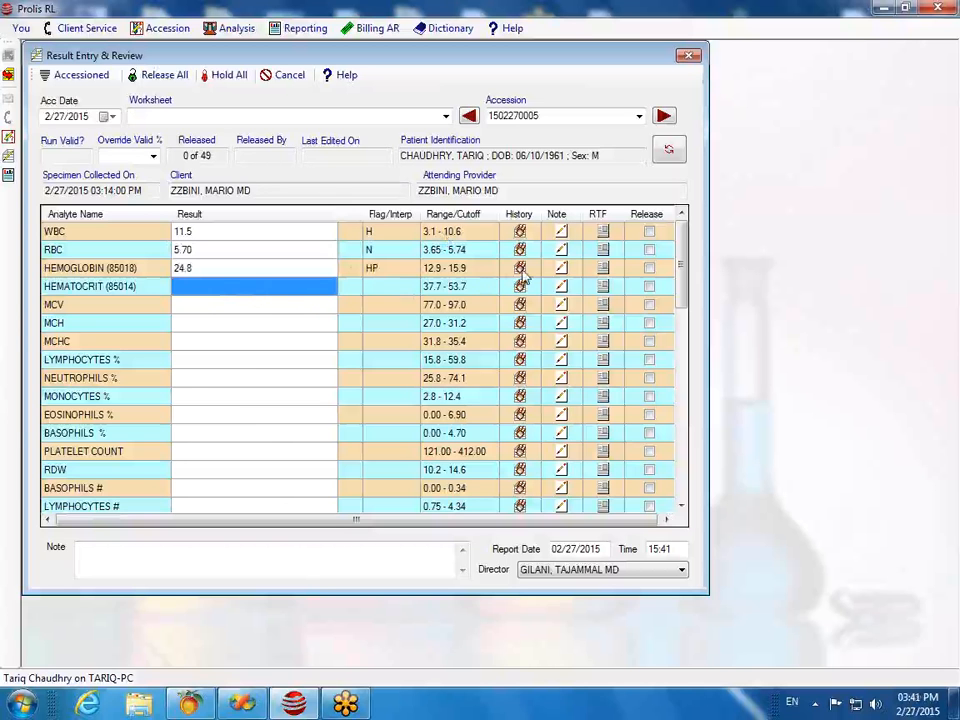
Step: Review the patient's past hemoglobin results, then open a note for the hemoglobin result
click(520, 269)
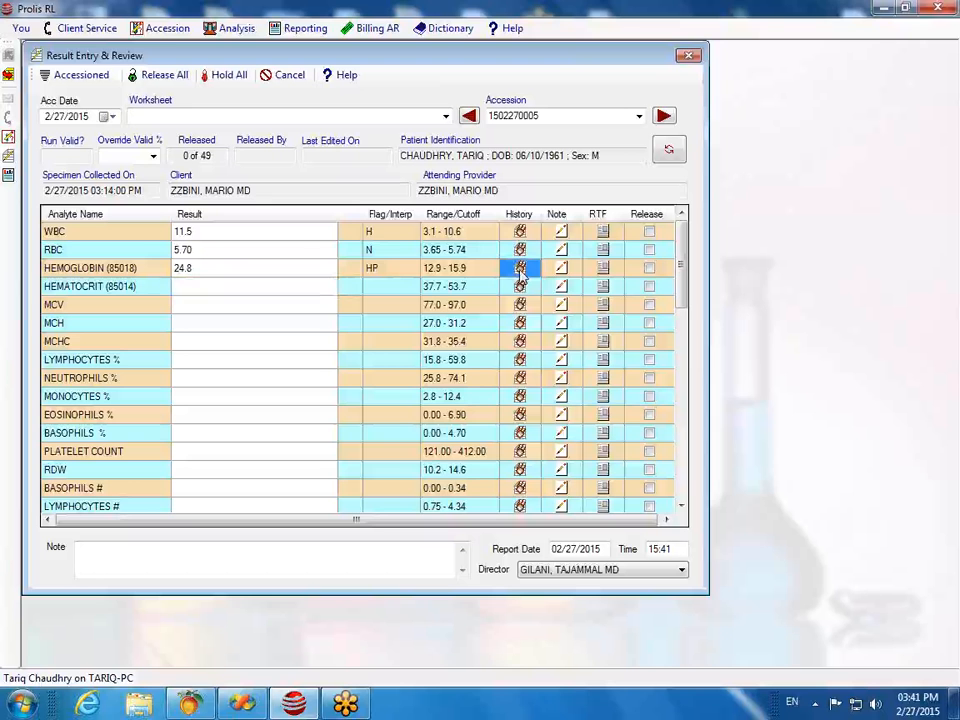
click(520, 272)
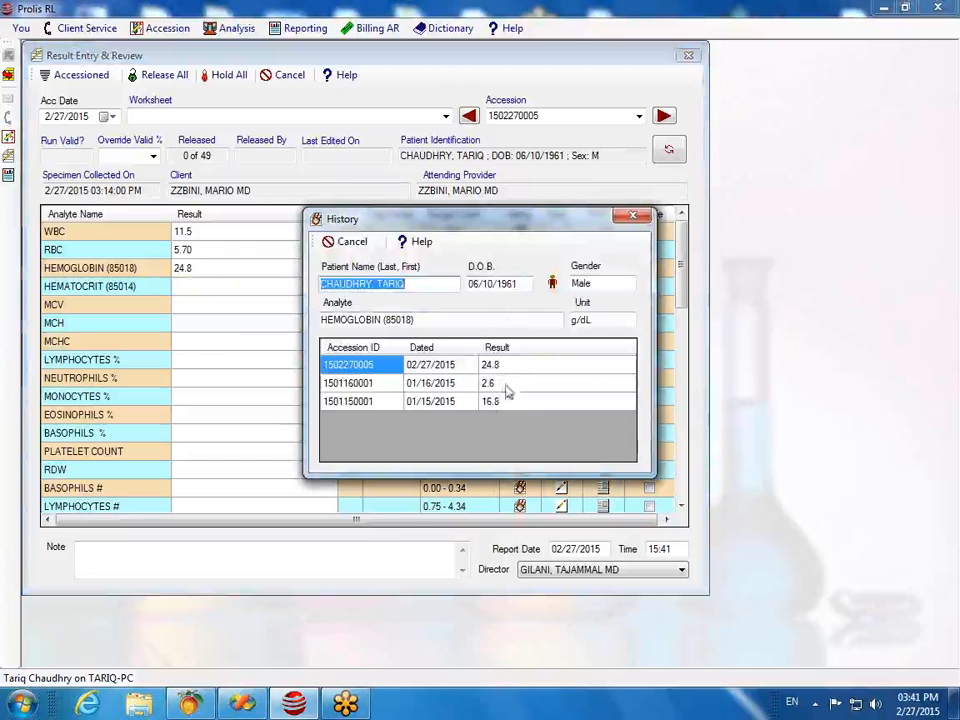
click(632, 215)
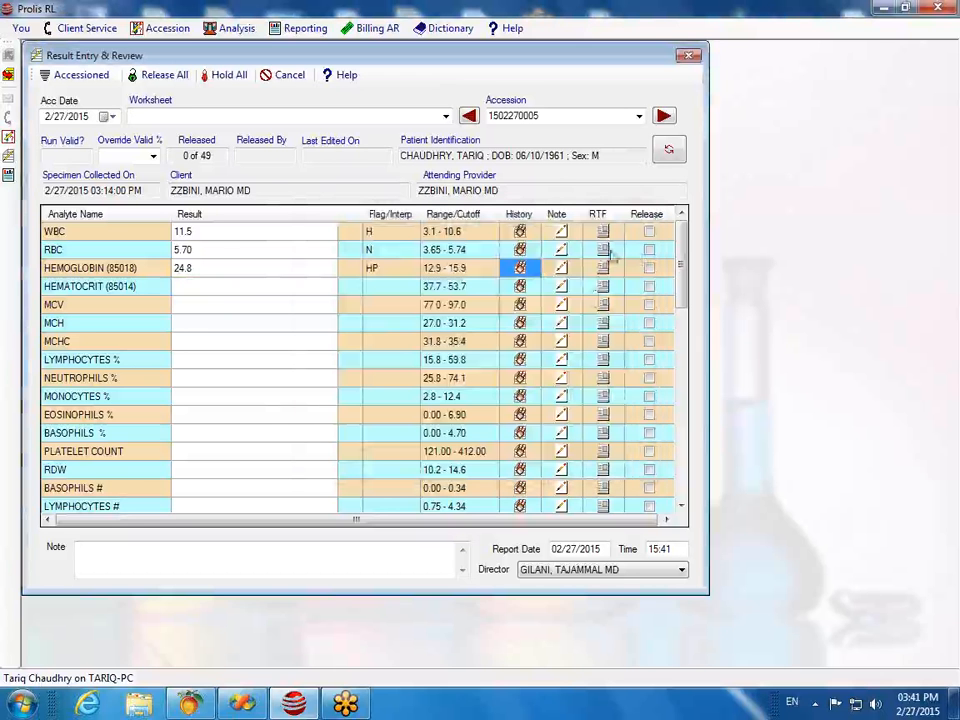
click(563, 270)
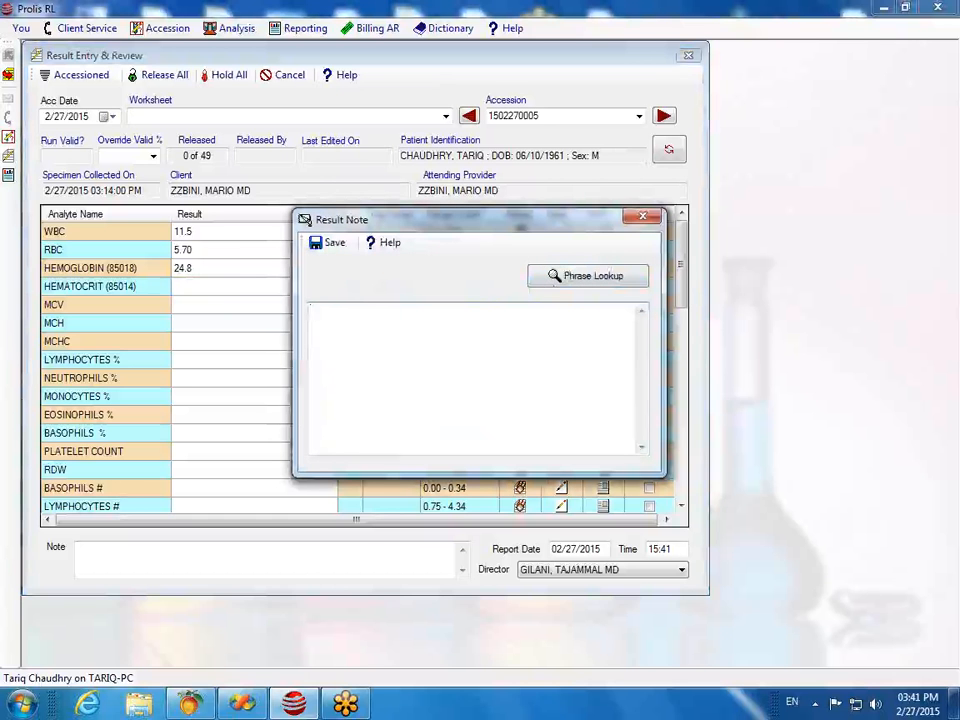
Step: Save the note 'Repeated and confirmed!!' on the hemoglobin result
text(Repee)
text(ted and confirmed)
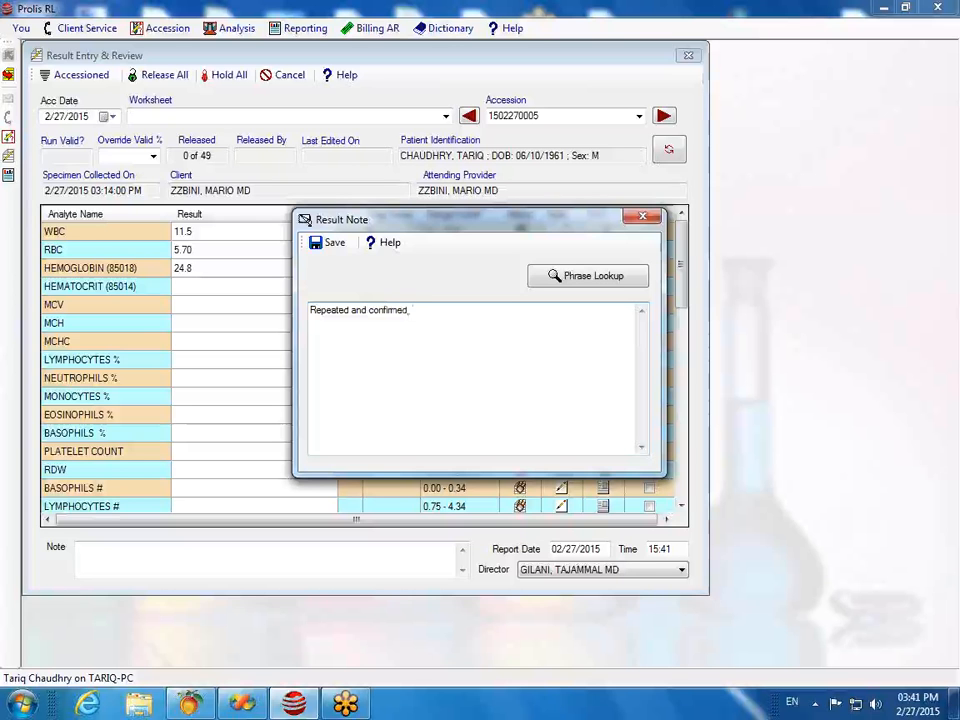
text(!!)
click(330, 243)
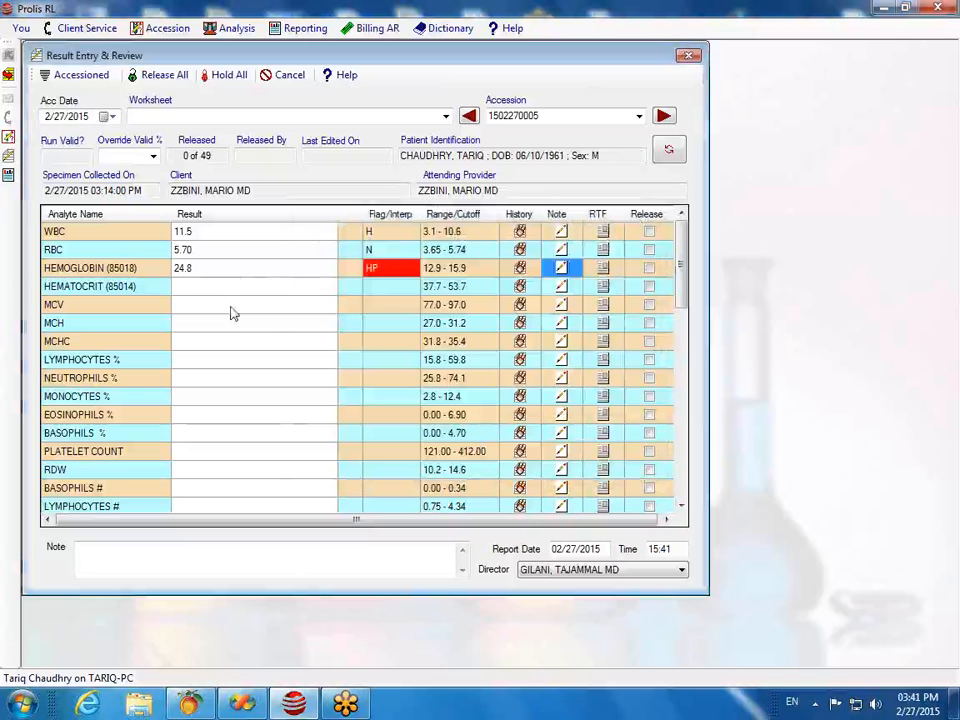
click(222, 304)
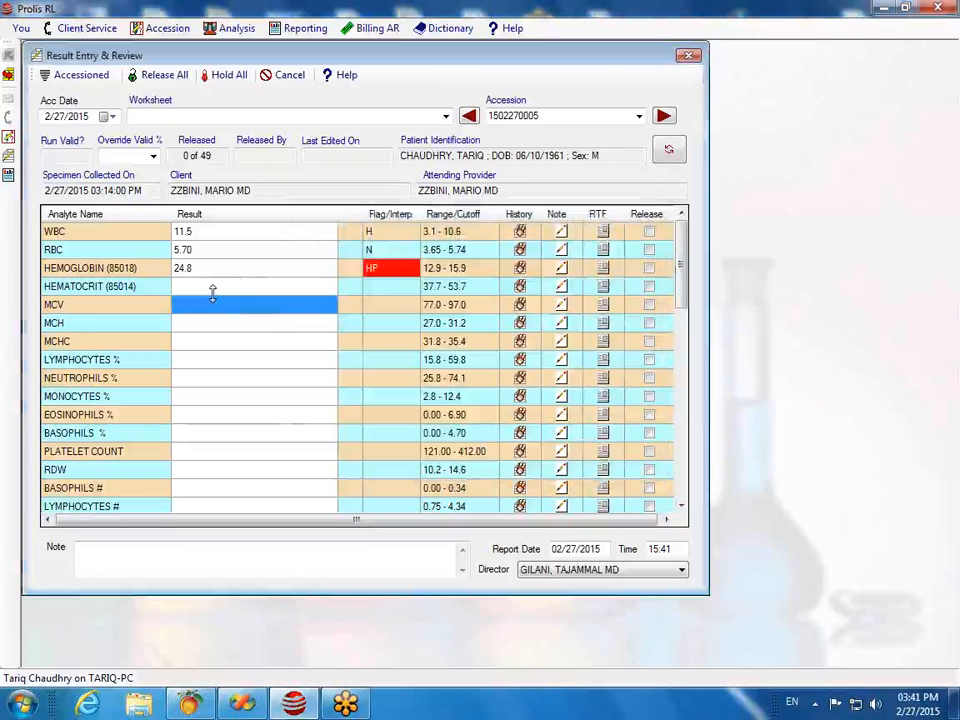
Step: Enter a hematocrit result of 25, which is flagged L
click(210, 288)
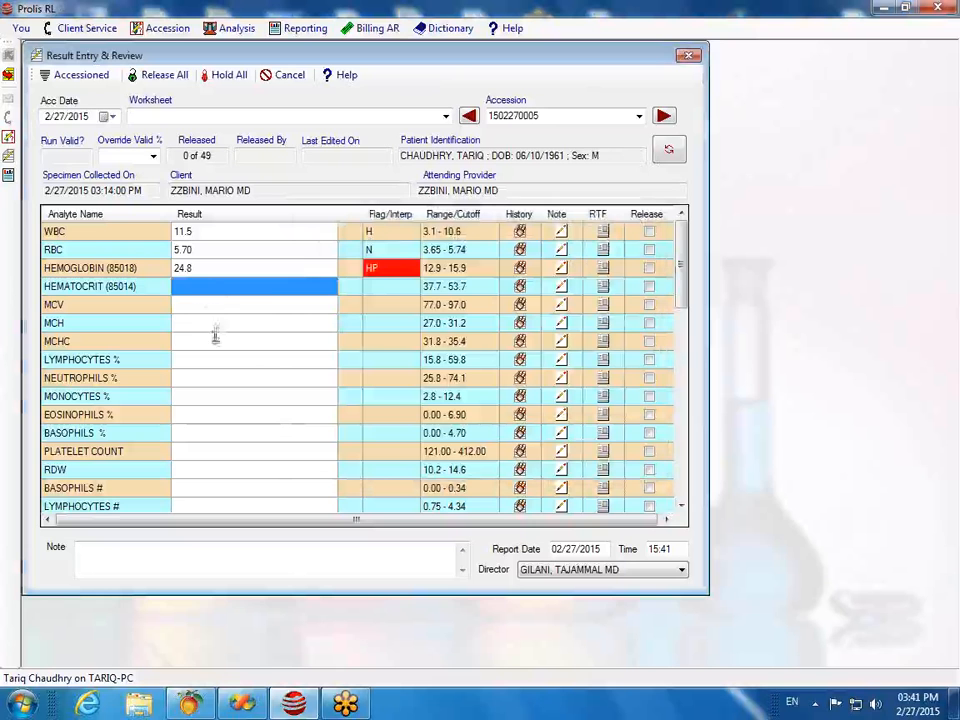
click(208, 289)
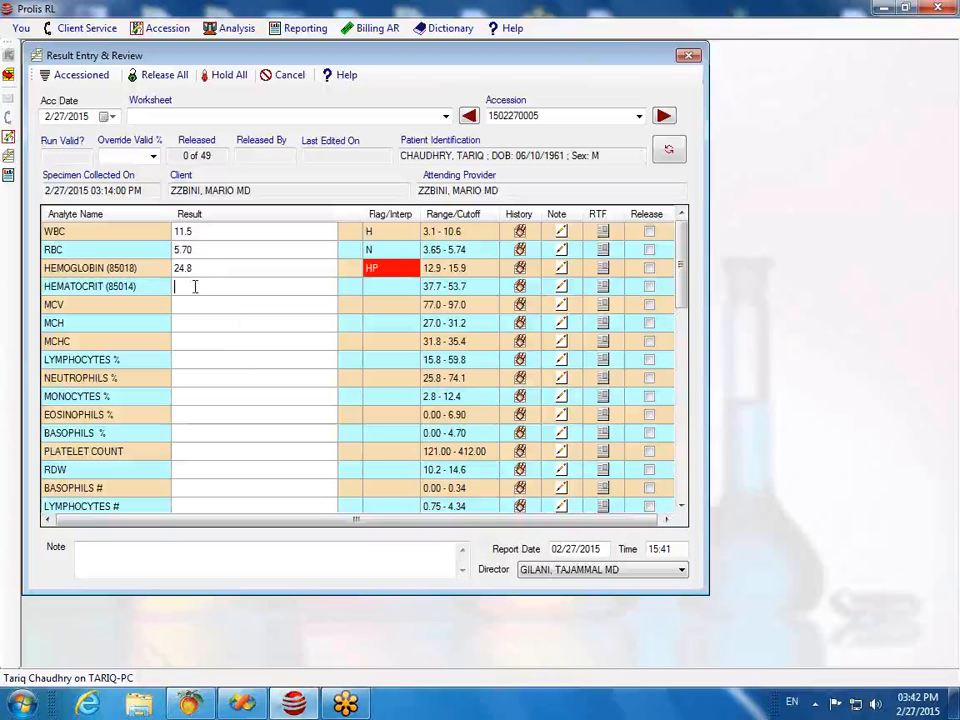
text(25)
key(BackSpace)
key(BackSpace)
text(25)
click(204, 312)
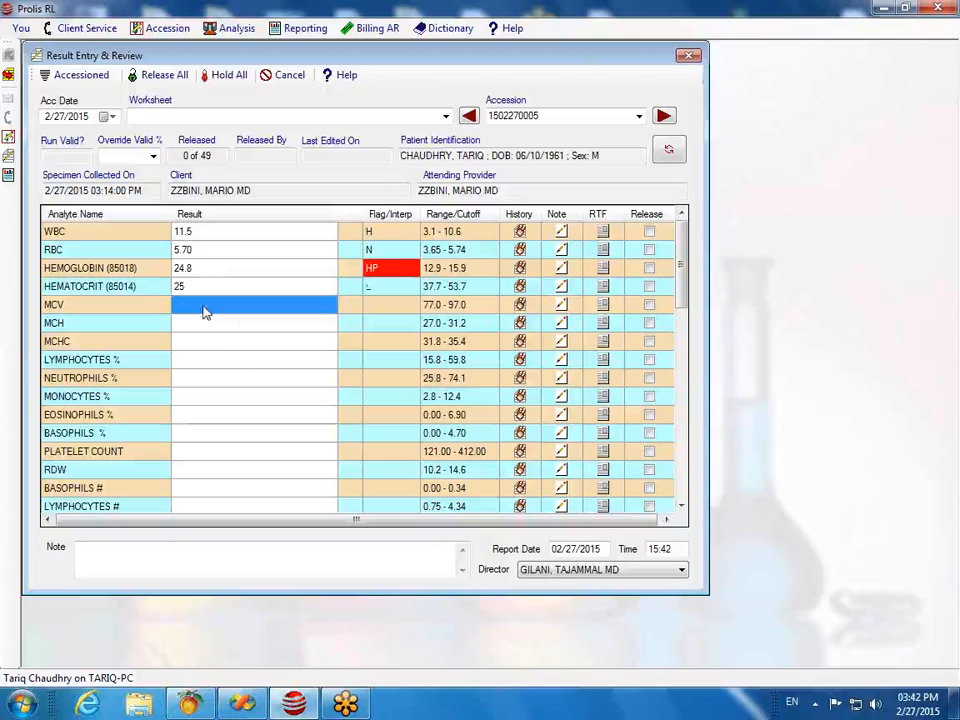
Step: Enter total protein 7.9 and albumin 5.70 in the chemistry rows
scroll(208, 349, down, 12)
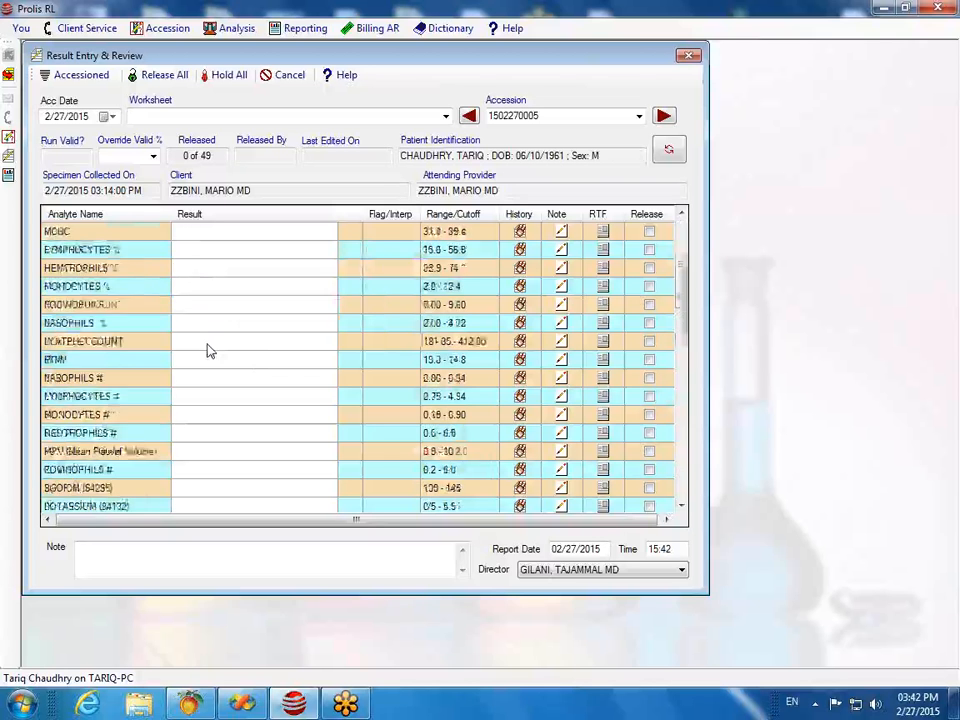
scroll(208, 349, up, 5)
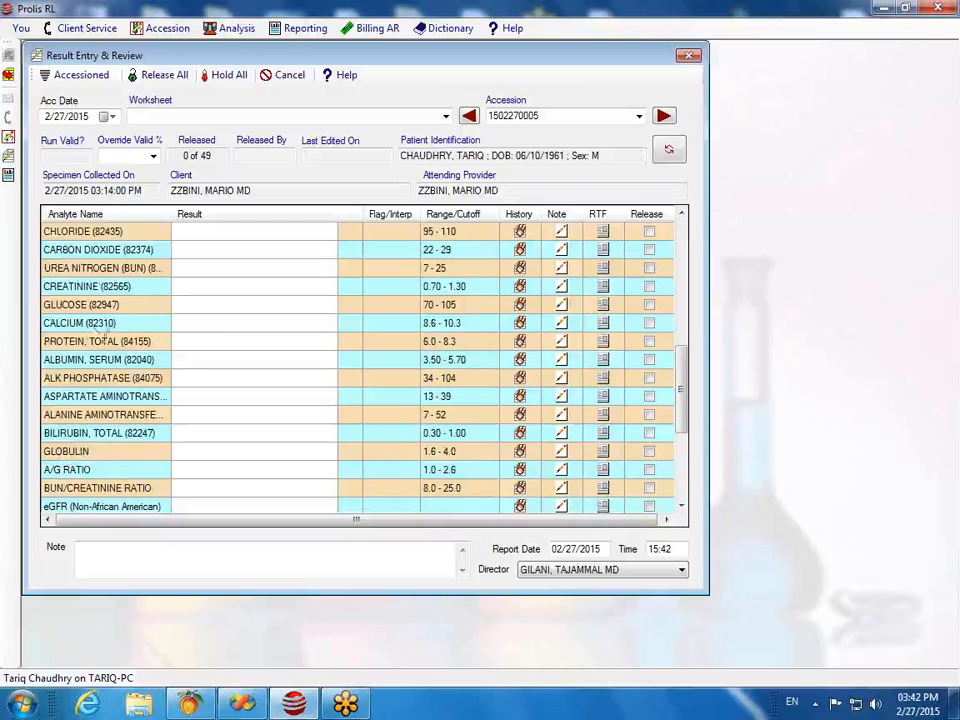
click(197, 347)
text(7.9)
key(Return)
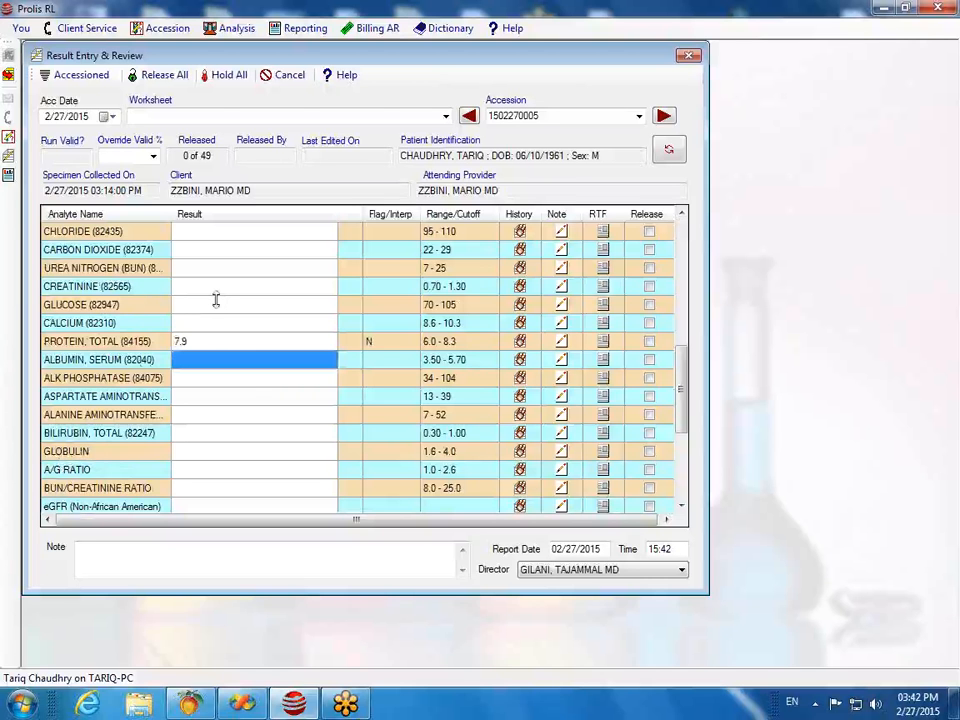
text(5)
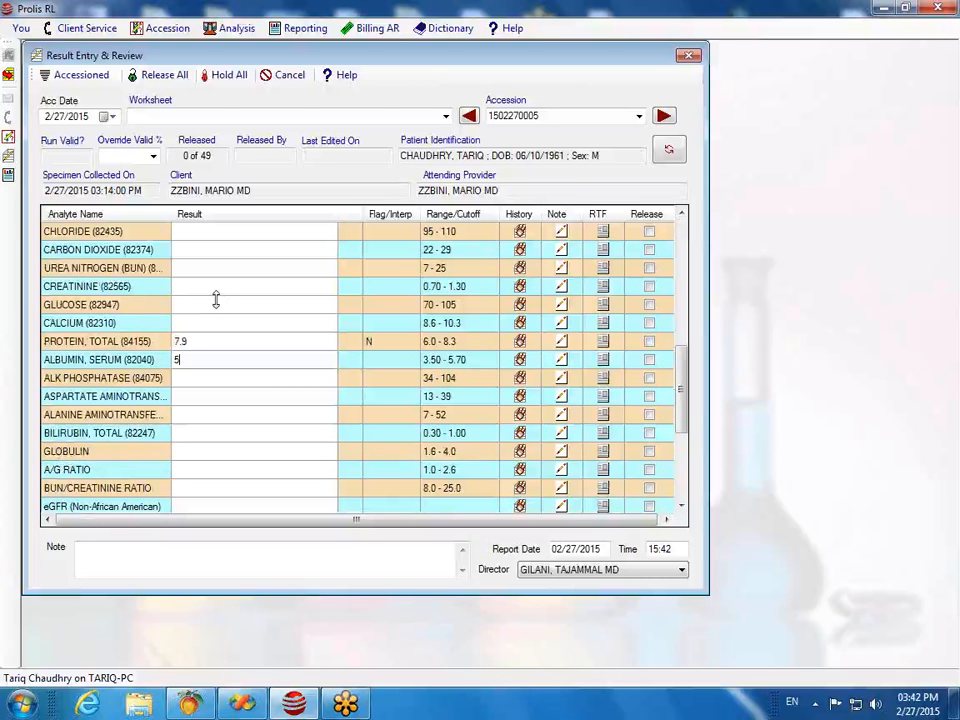
text(.70)
key(Return)
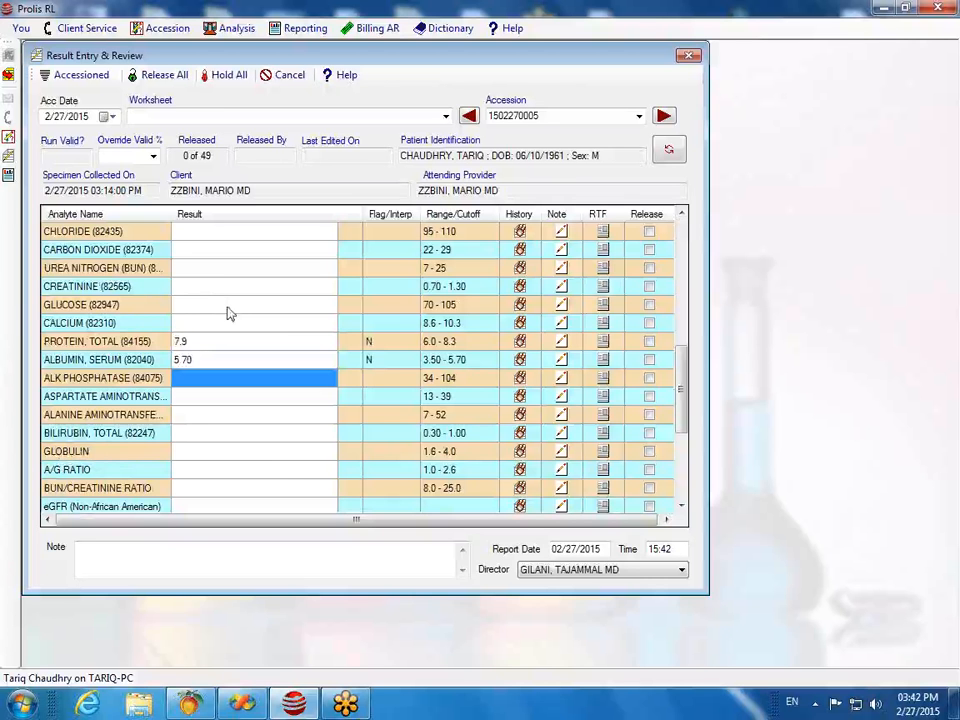
Step: Accept the calculated globulin 2.2 and A/G ratio 2.6
click(204, 452)
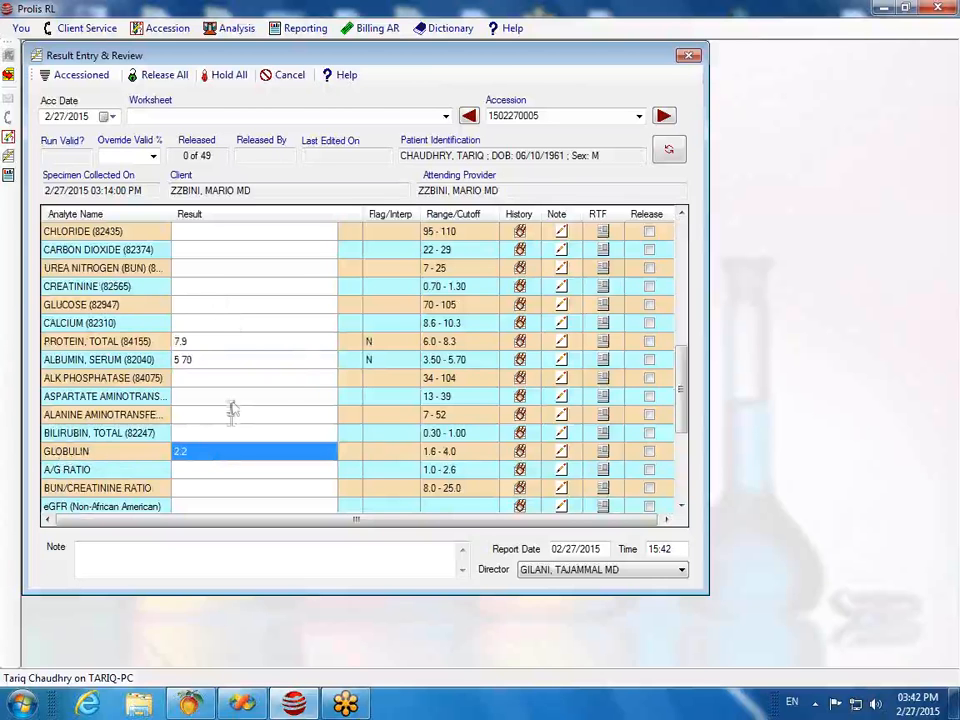
key(Return)
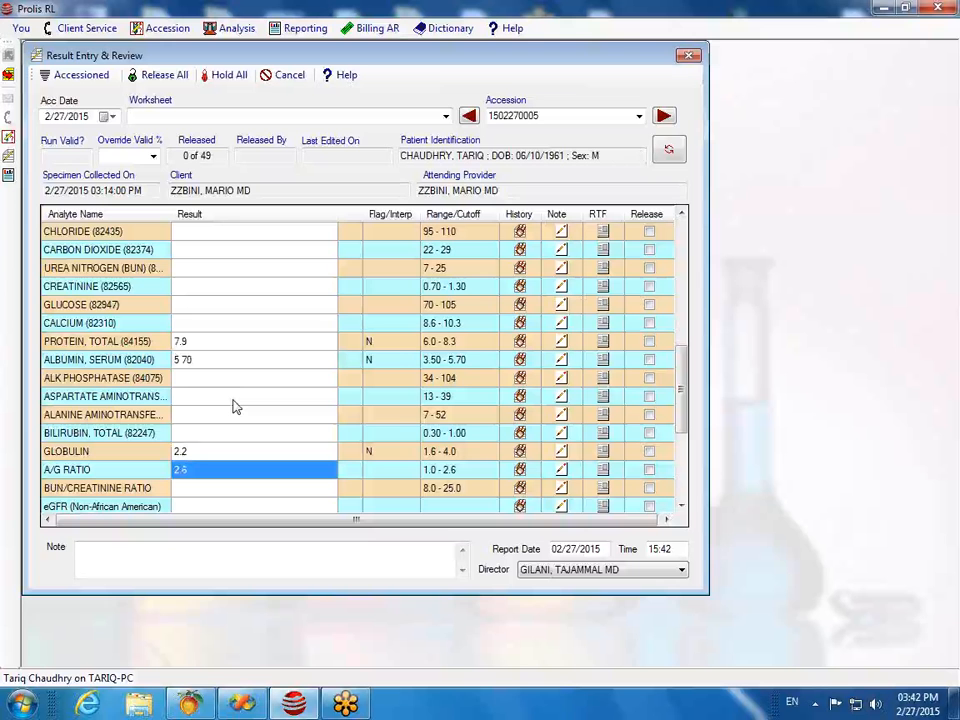
key(Return)
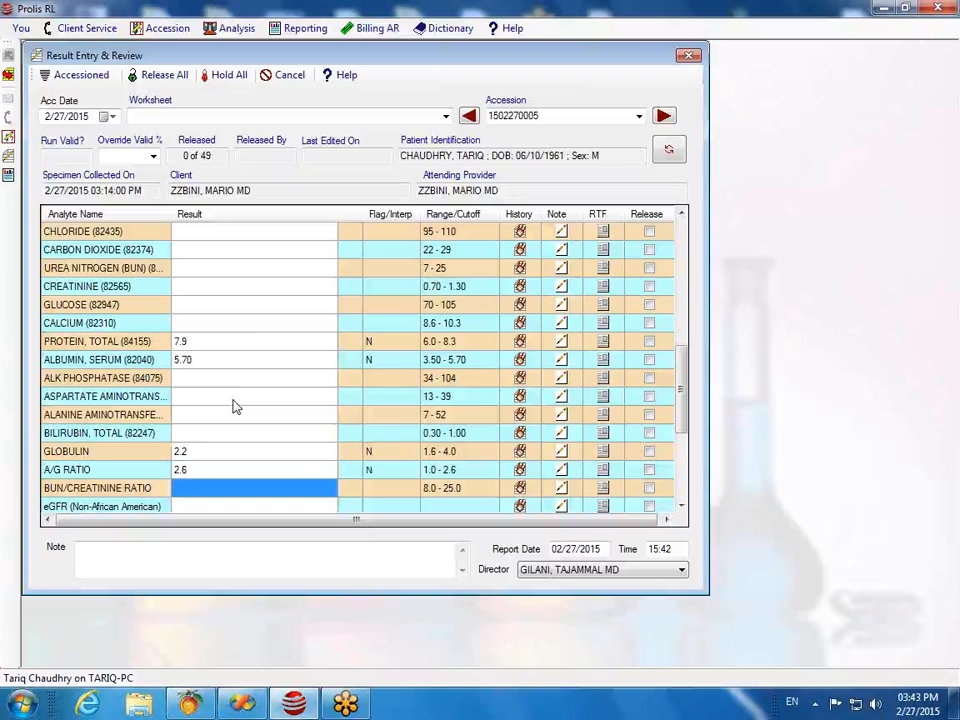
scroll(236, 406, down, 4)
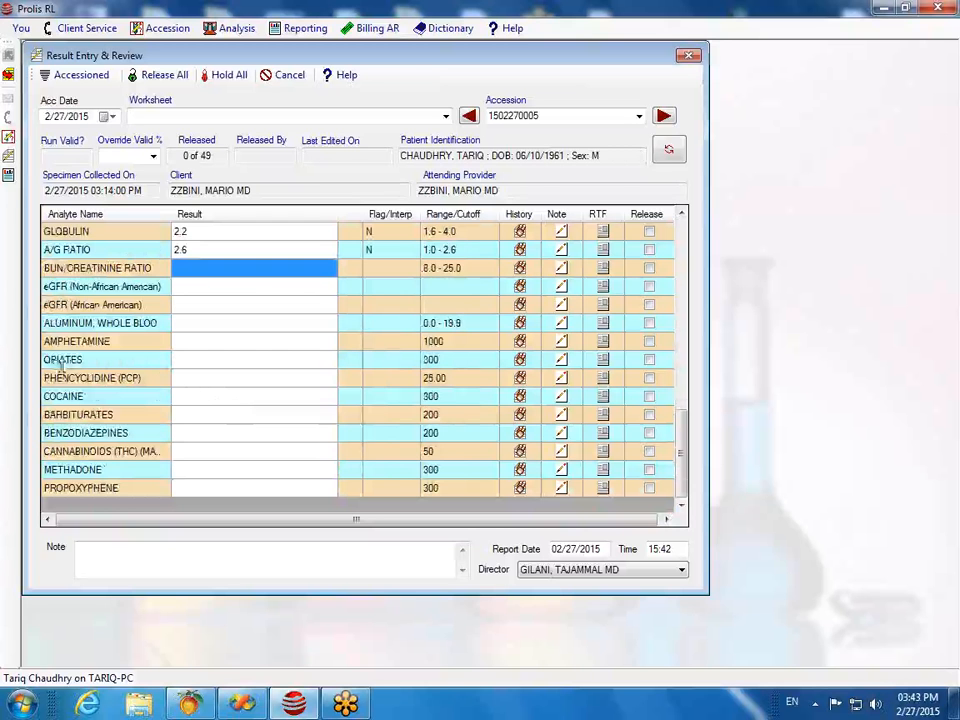
Step: Enter 2 as the amphetamine result, recorded as < 110 and NEGATIVE
click(182, 343)
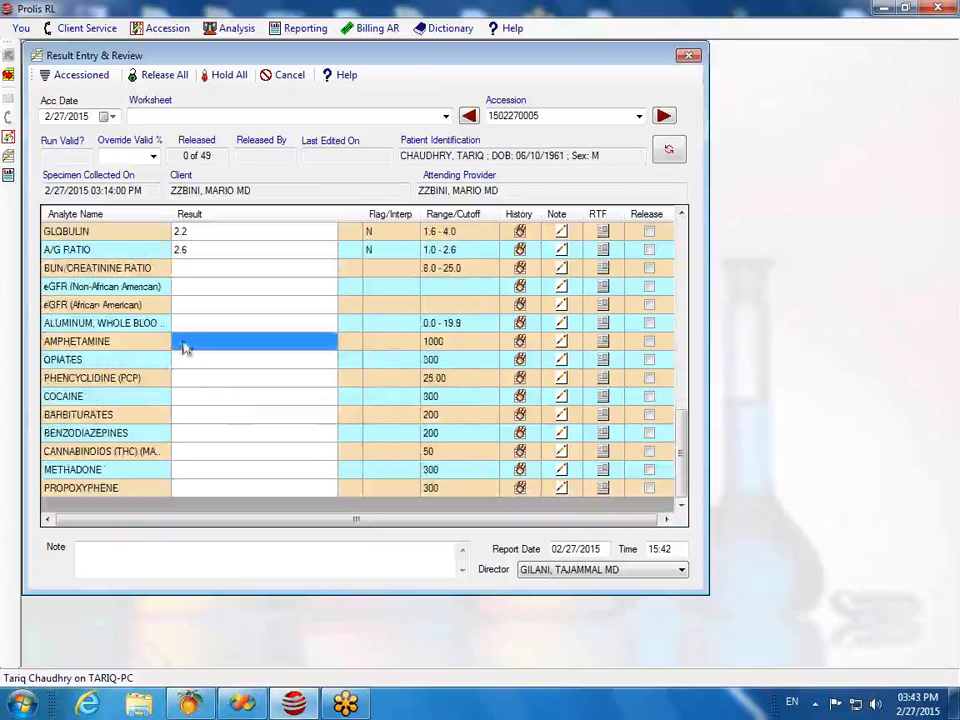
click(188, 345)
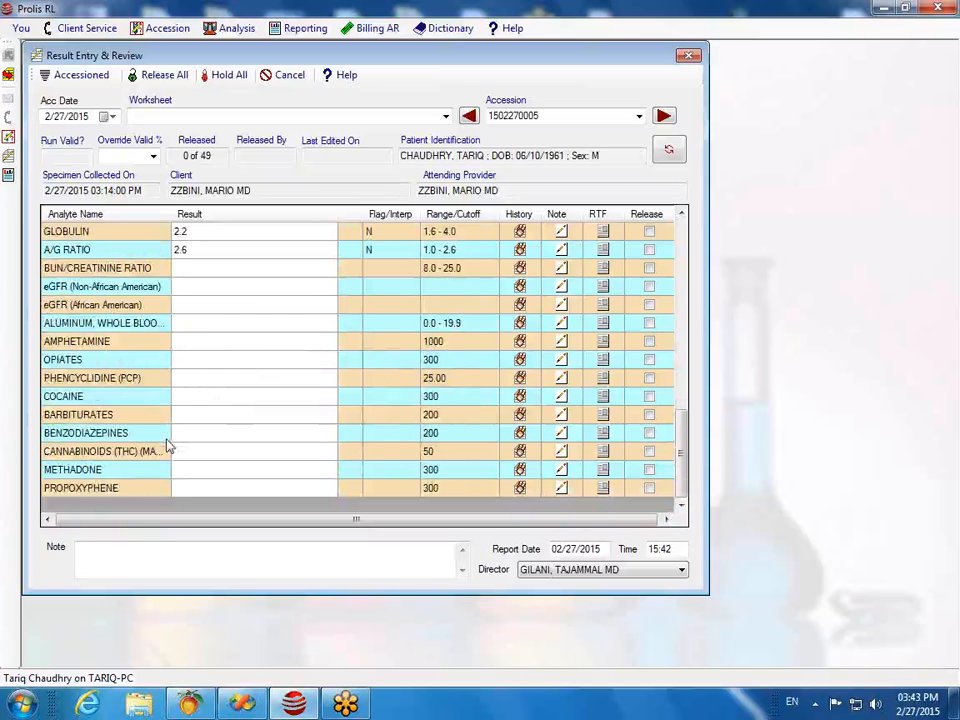
text(2)
key(Return)
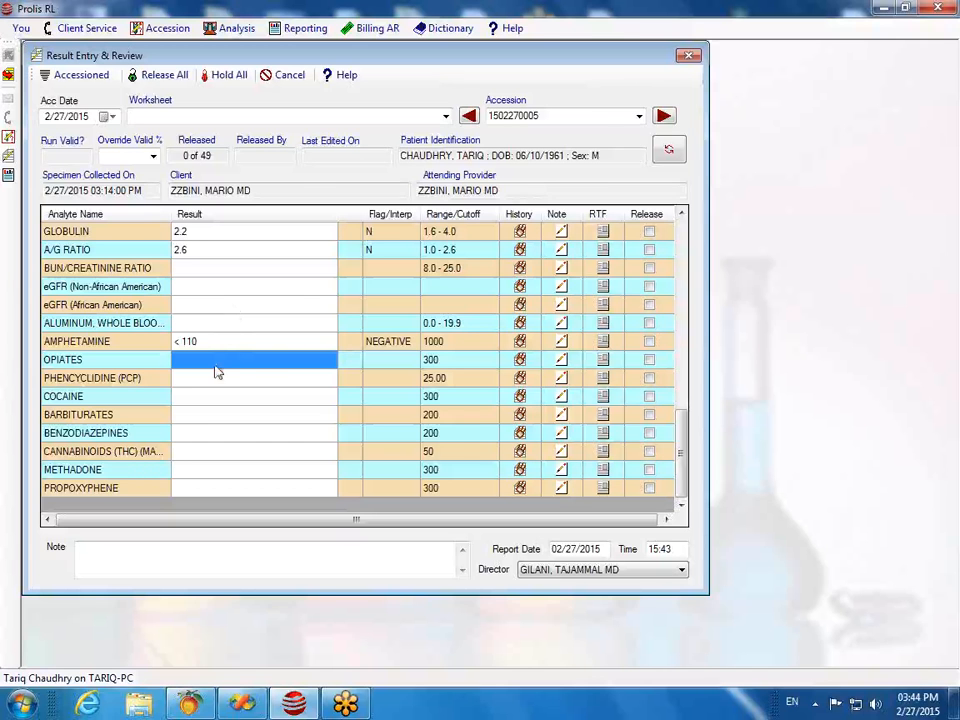
Step: Enter an opiates result of 350
click(214, 364)
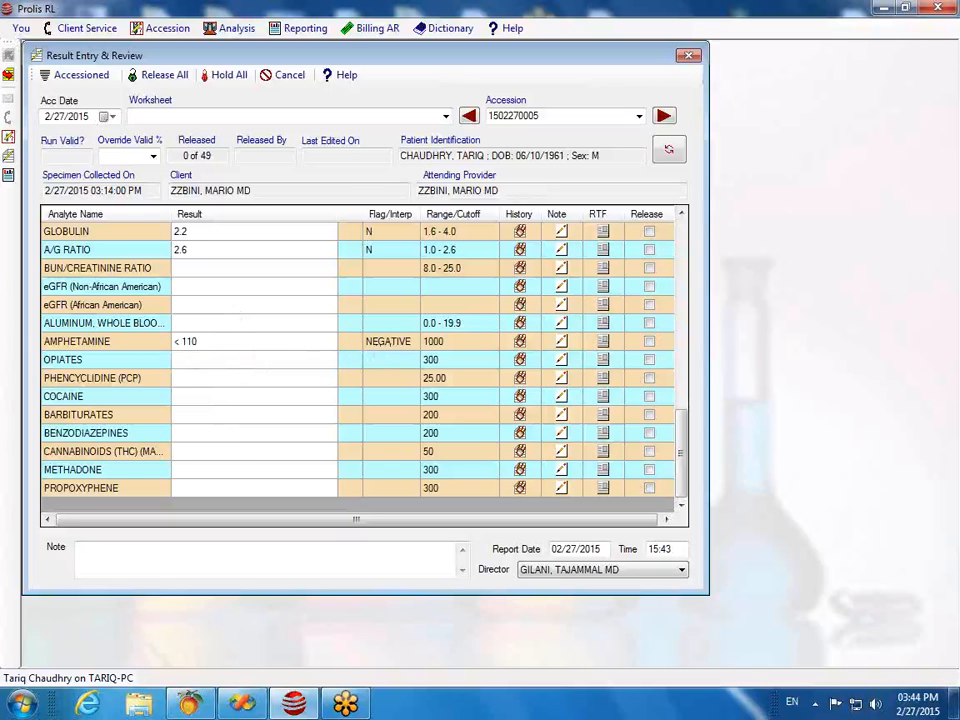
text(350)
key(Return)
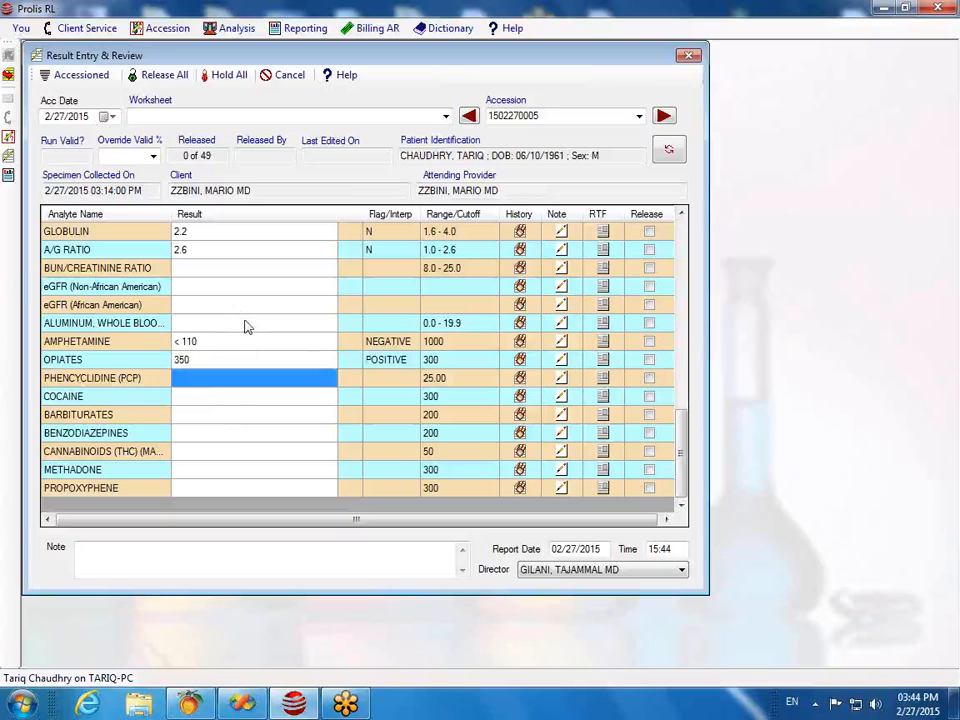
Step: Enter and correct the PCP result to 0, giving < 1 NEGATIVE
text(1)
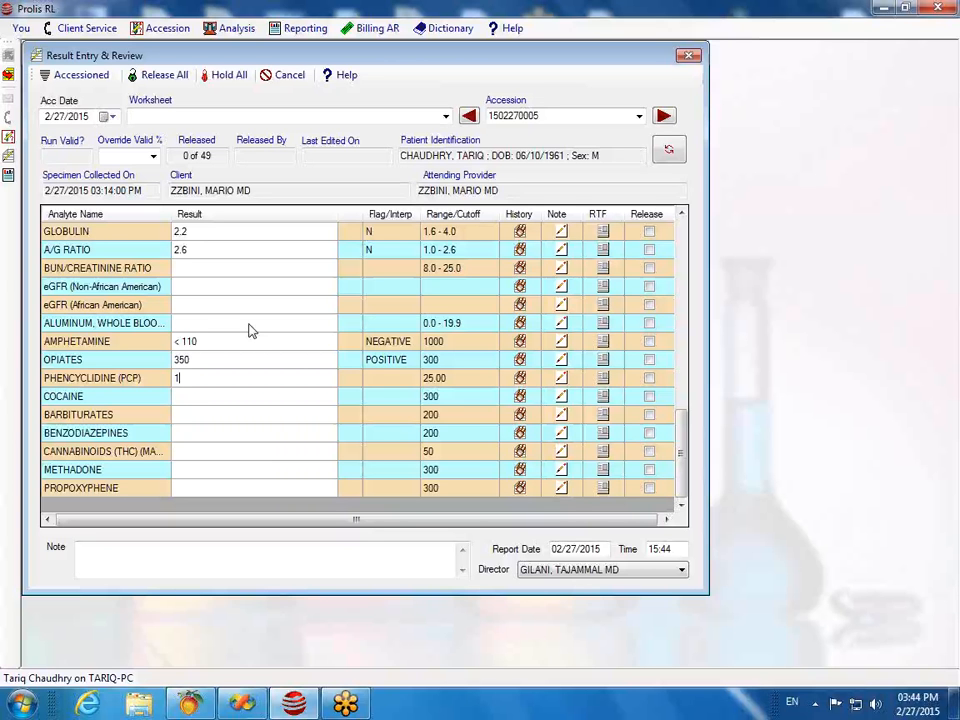
text(0)
key(Return)
key(Up)
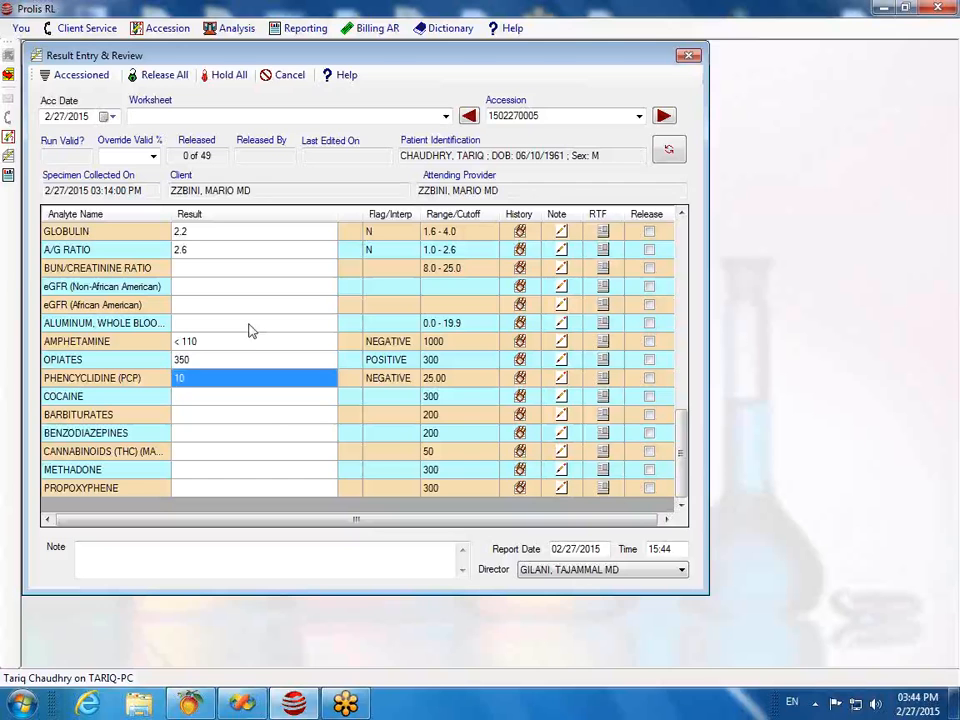
text(0)
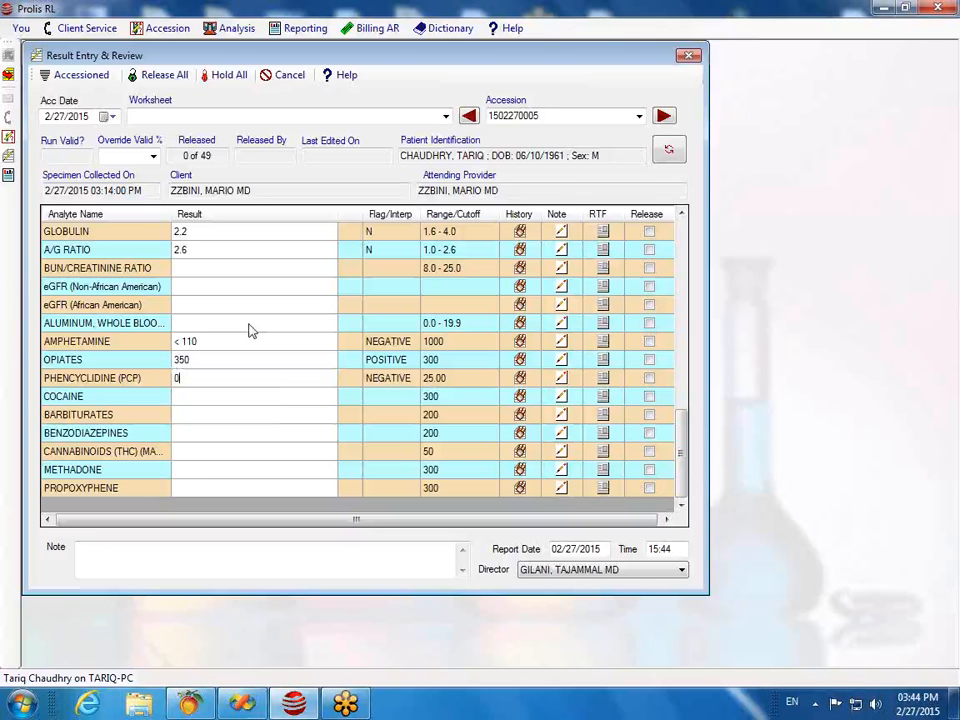
key(Return)
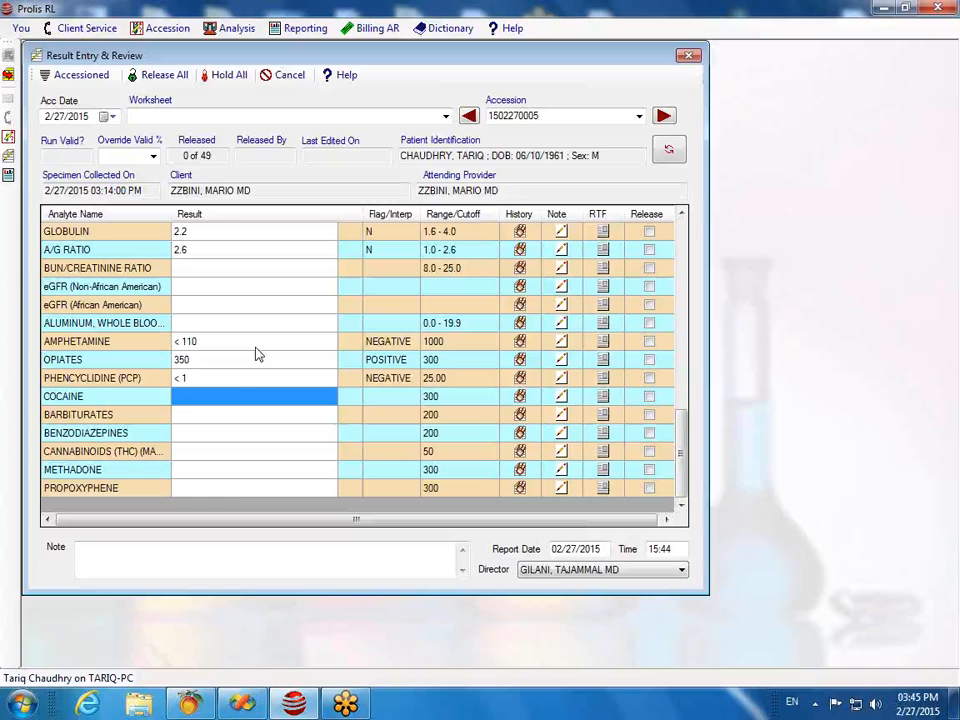
Step: Enter a methadone result of 350
click(195, 474)
text(3)
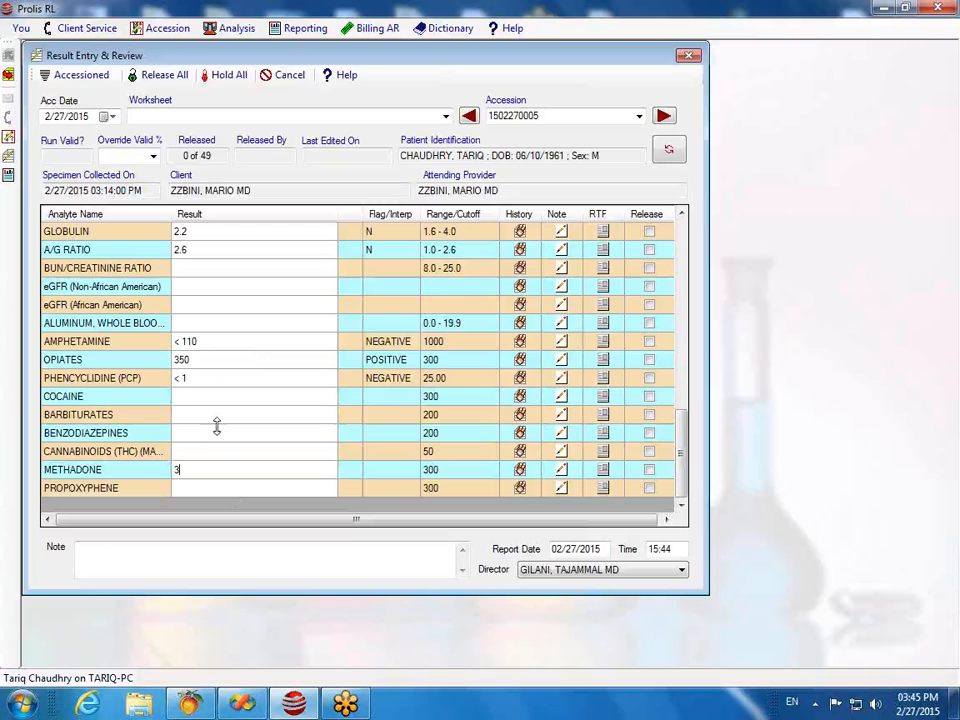
text(50)
key(Return)
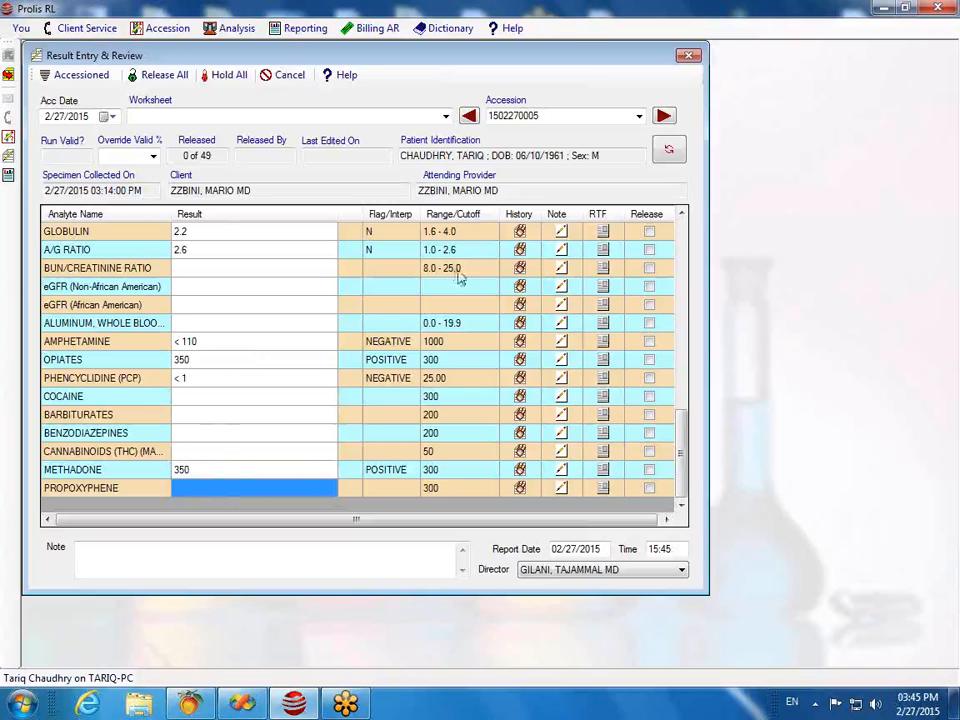
Step: Save and reload the accession's results, then scroll through the grid to review them
click(670, 151)
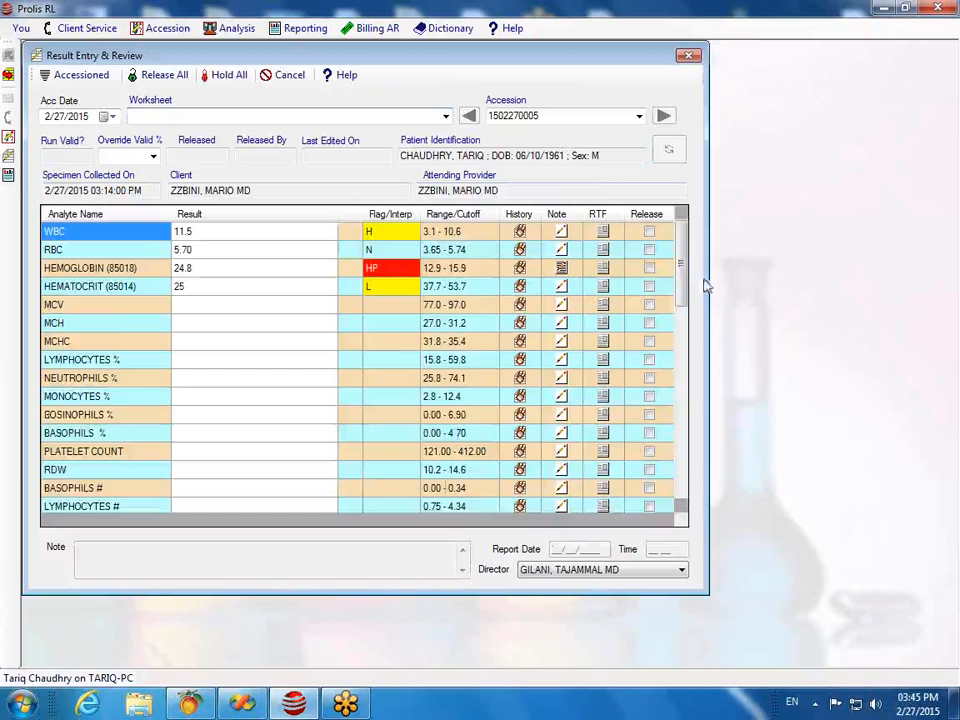
drag(684, 266, 700, 480)
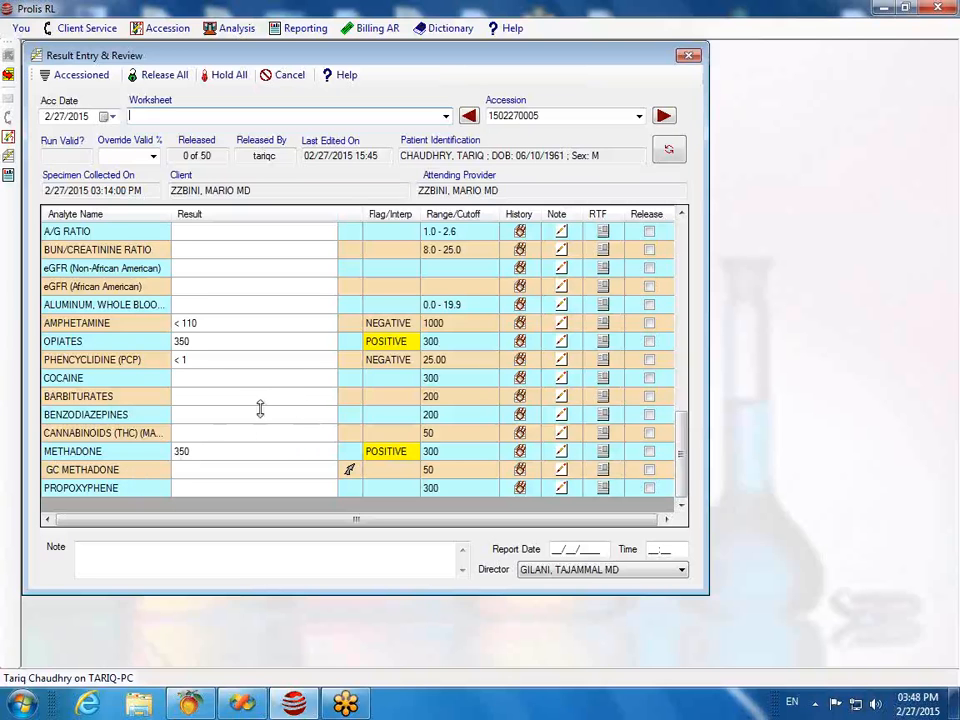
scroll(260, 408, up, 1)
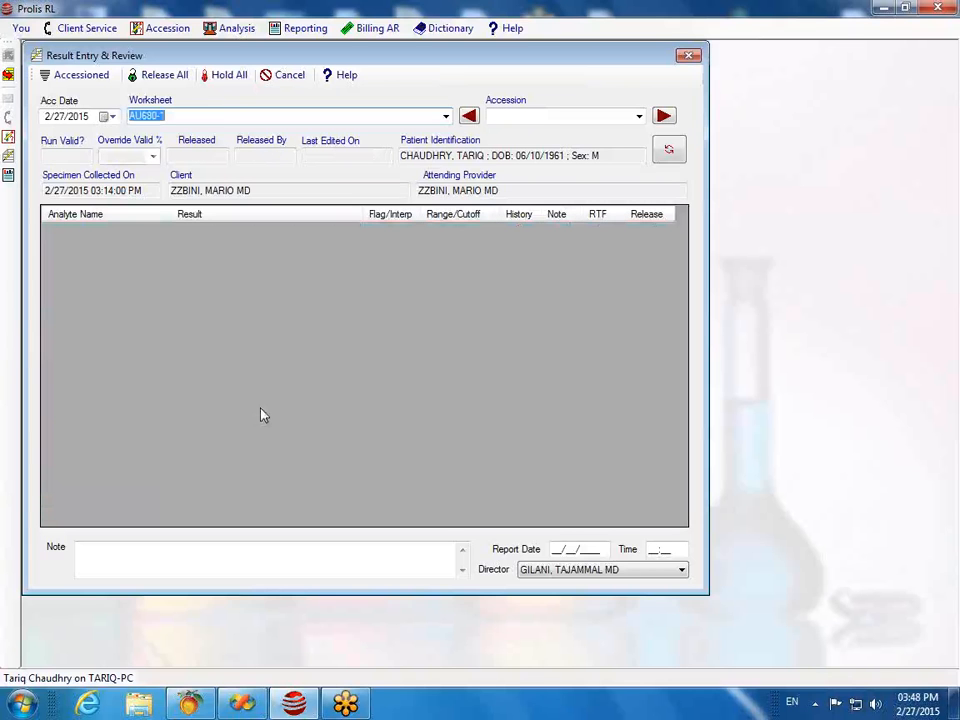
Step: Close Result Entry & Review and open the Accessions record window
click(688, 55)
click(172, 33)
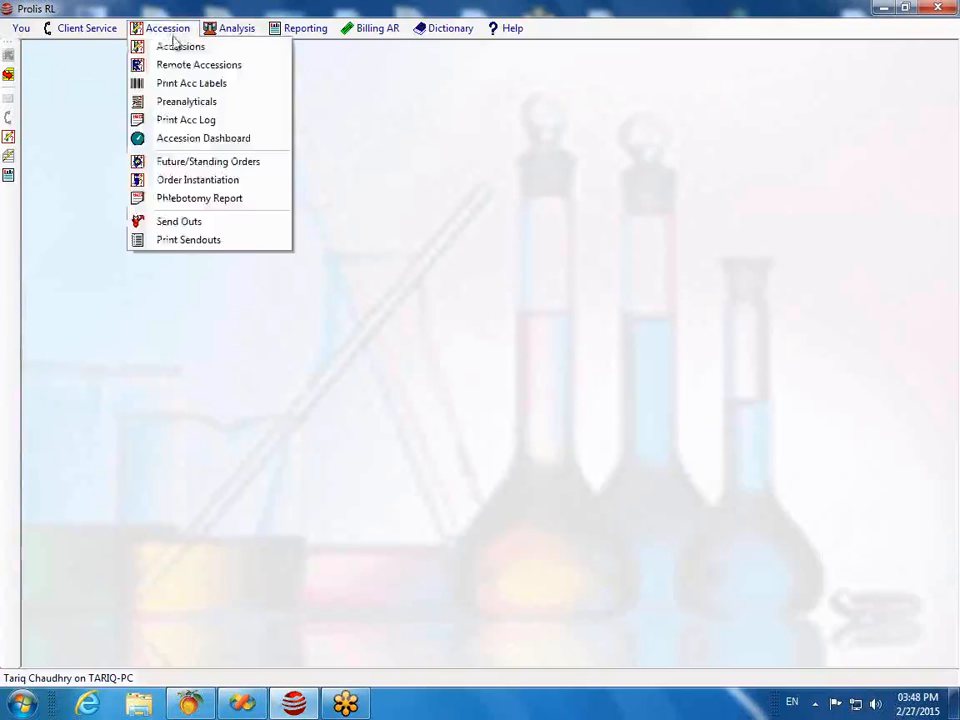
click(176, 45)
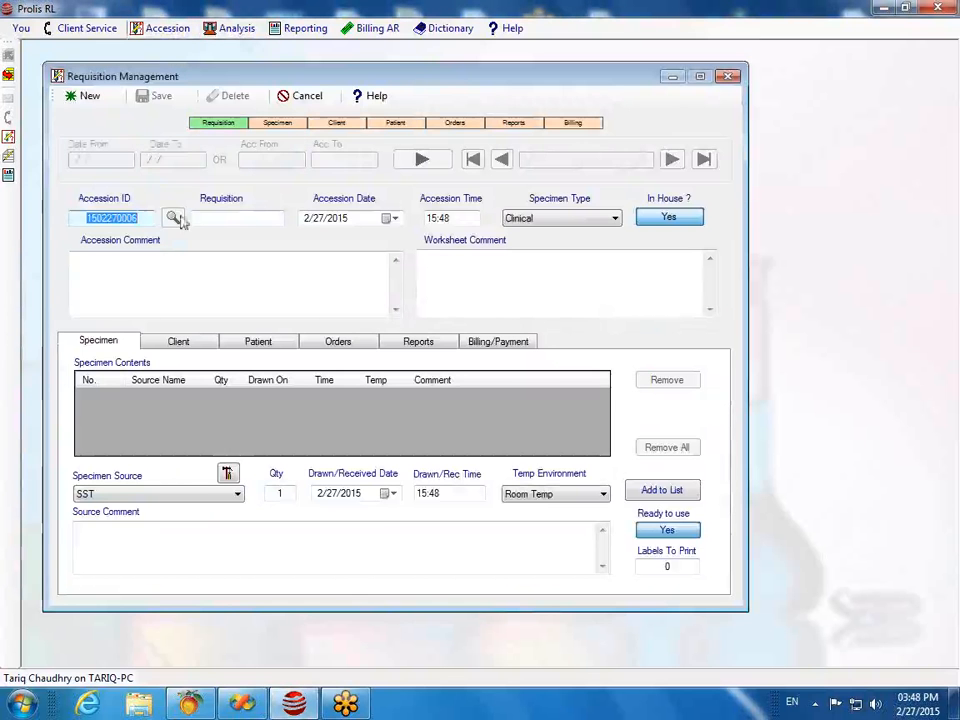
click(80, 96)
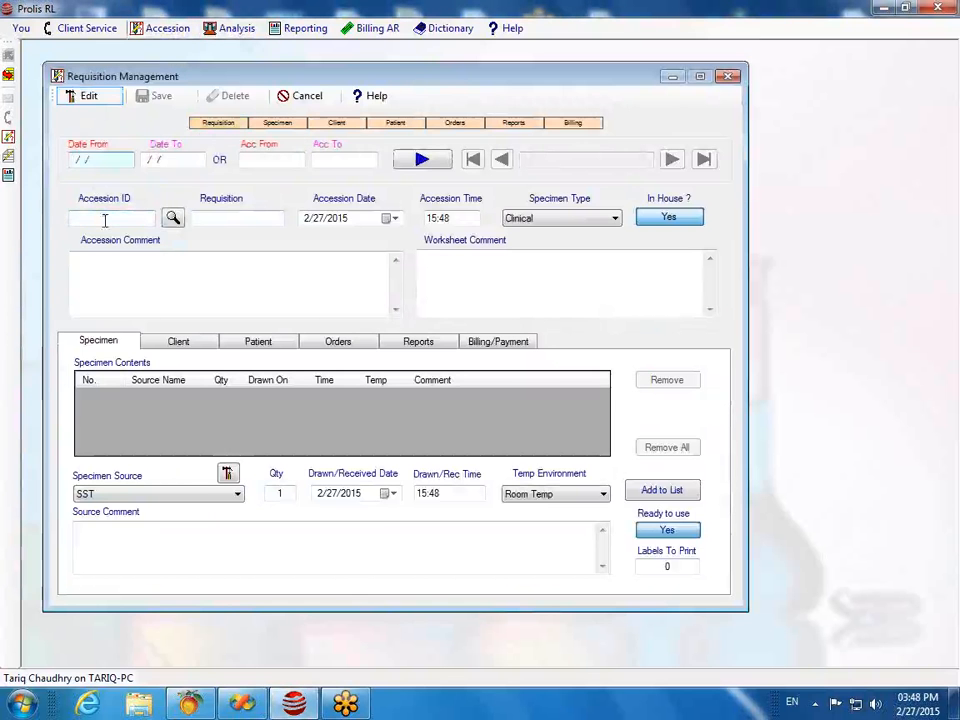
click(103, 218)
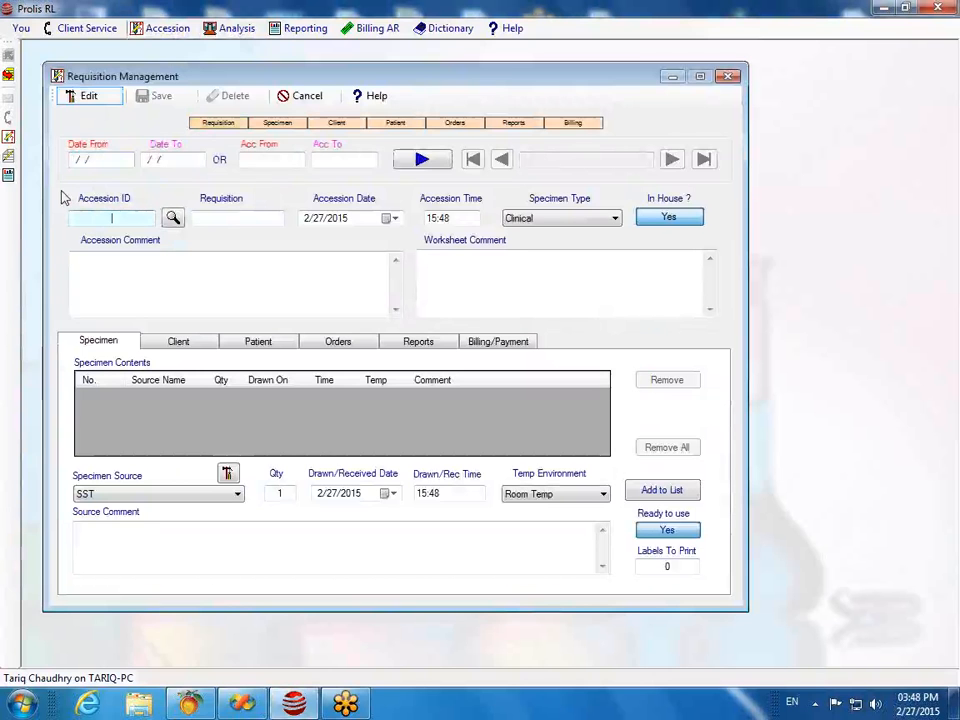
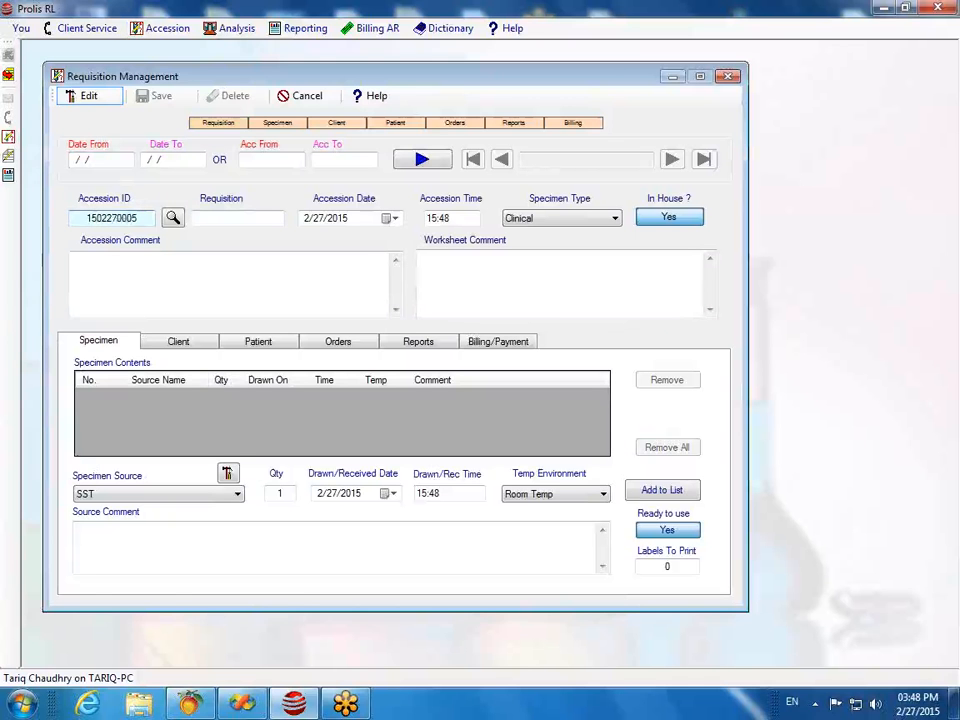
click(172, 218)
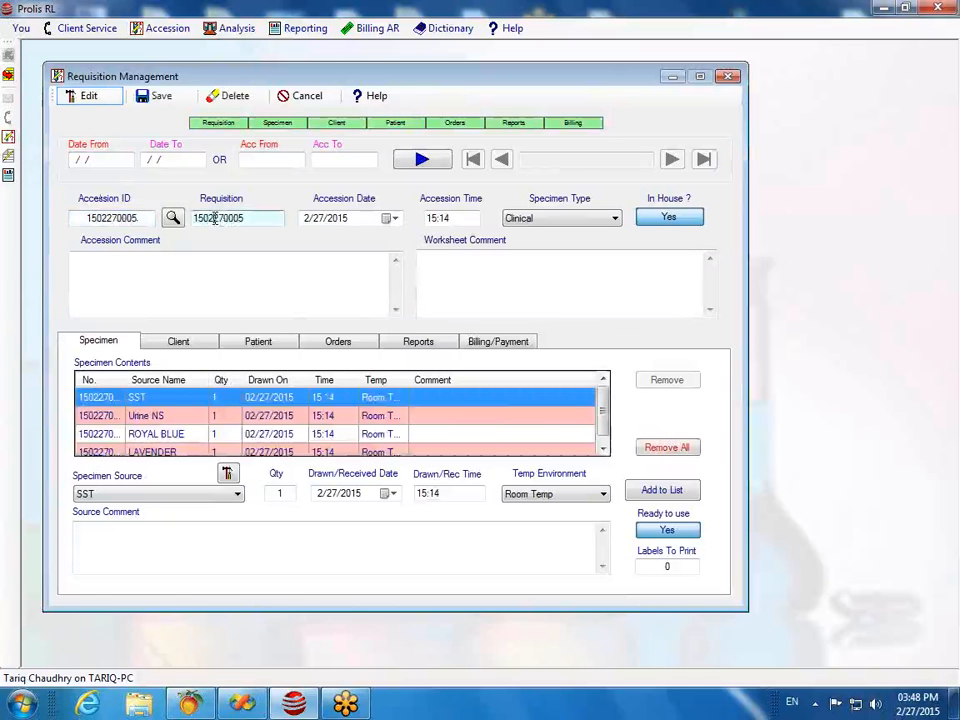
click(358, 345)
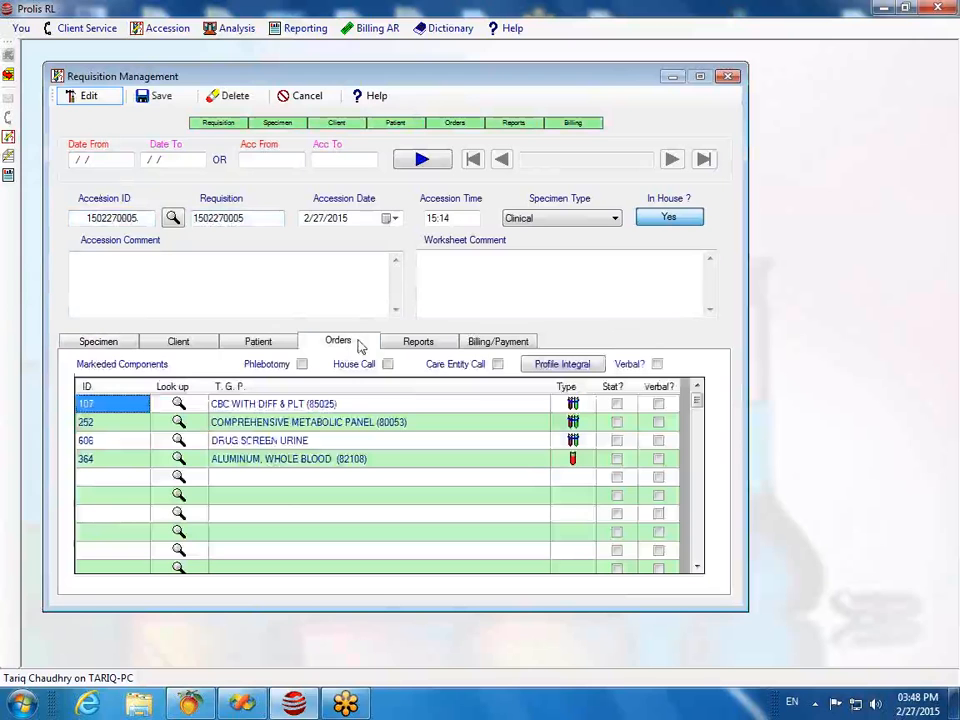
click(283, 345)
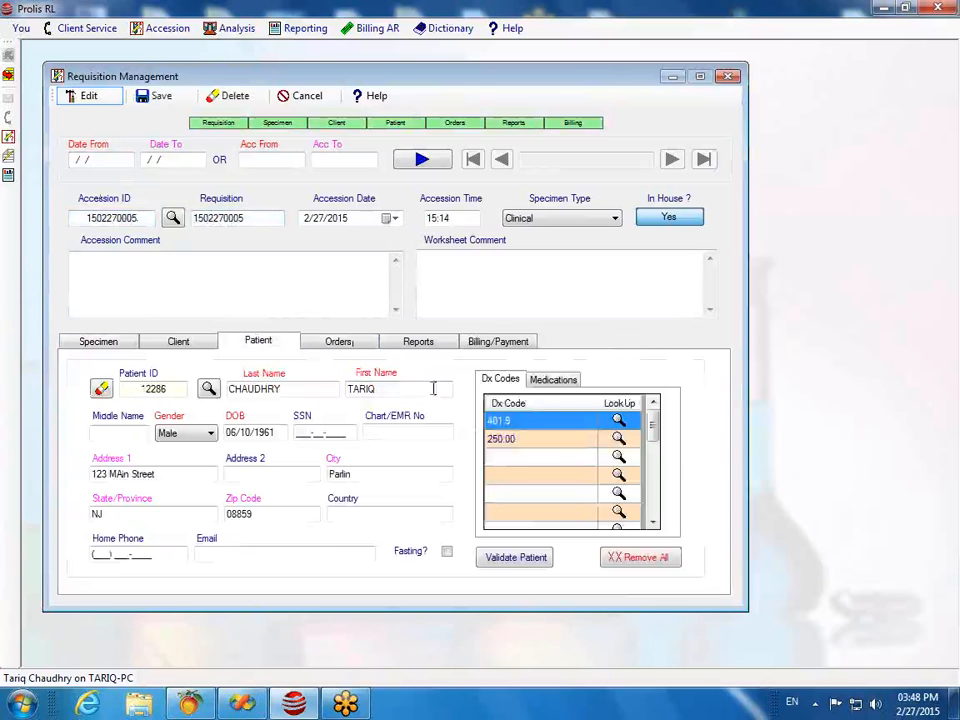
Step: Add METHADONE to the patient's medication list
click(548, 379)
click(530, 425)
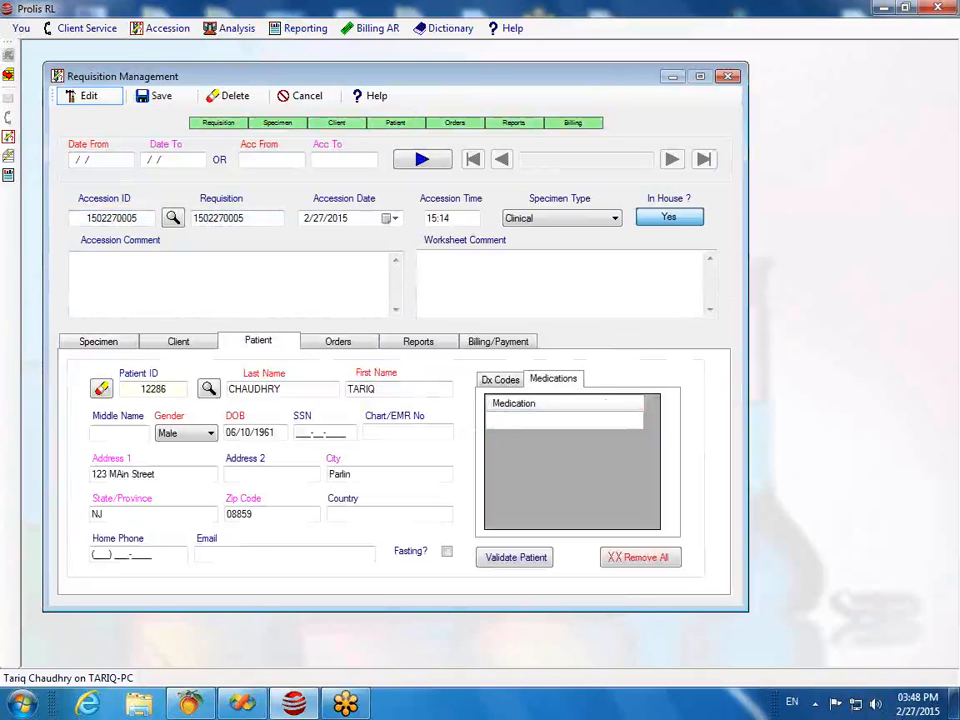
text(METH)
text(ADDN)
text(E)
key(Return)
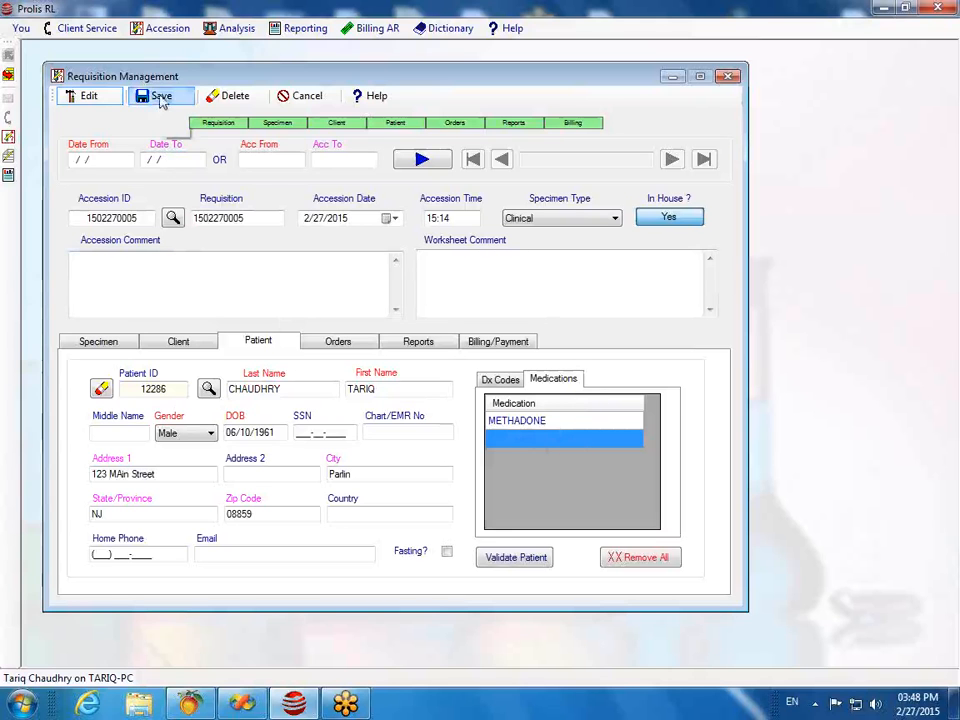
Step: Save the accession and close the requisition record
click(161, 97)
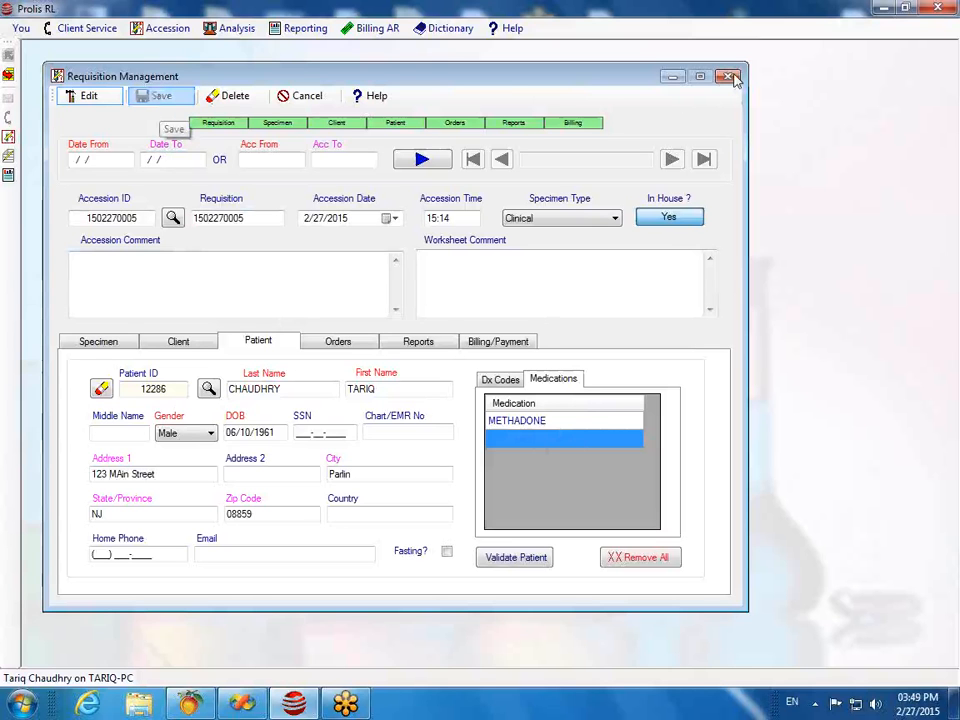
click(729, 77)
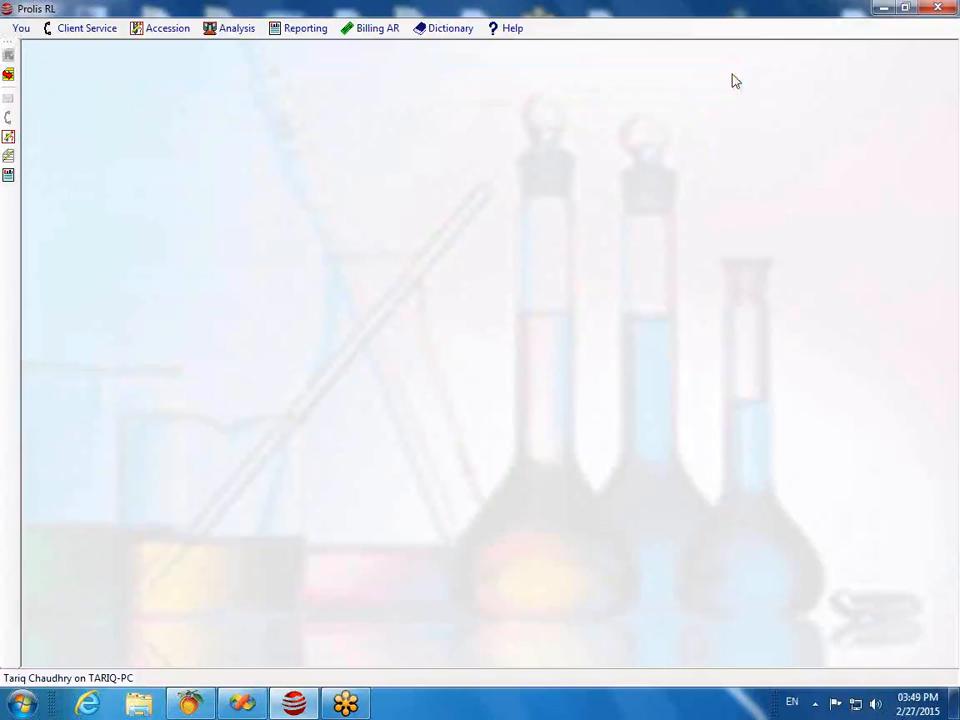
click(235, 28)
click(268, 183)
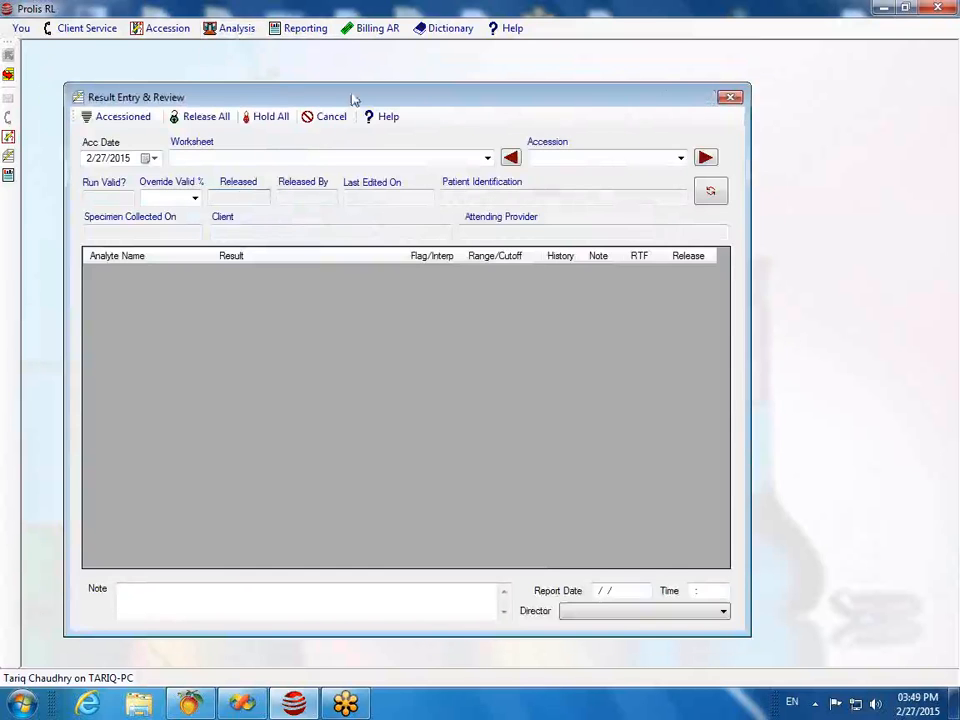
drag(354, 96, 350, 66)
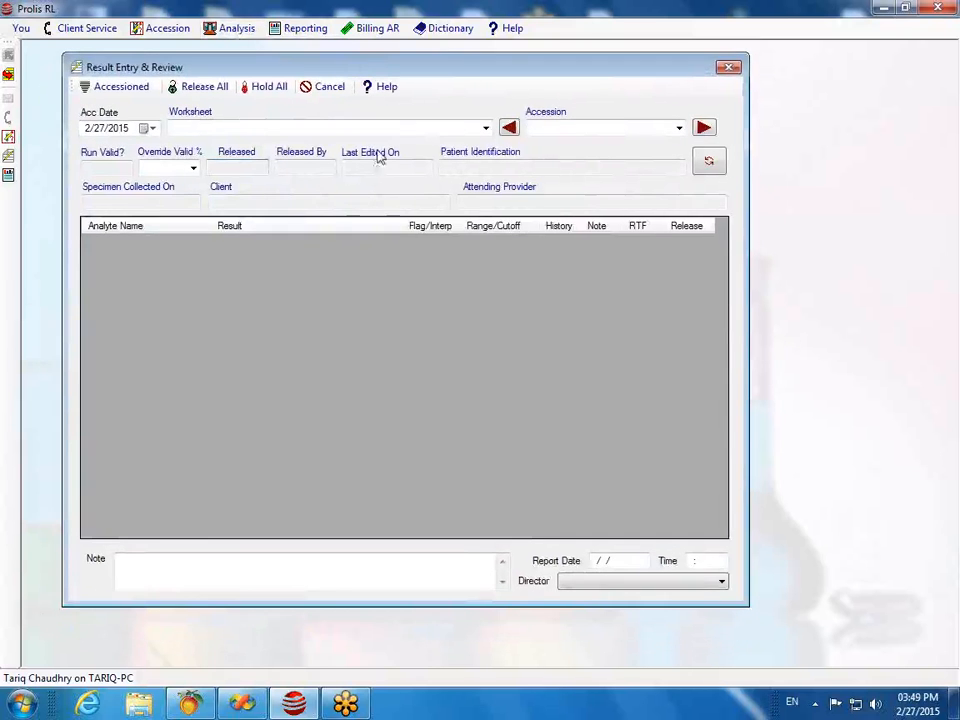
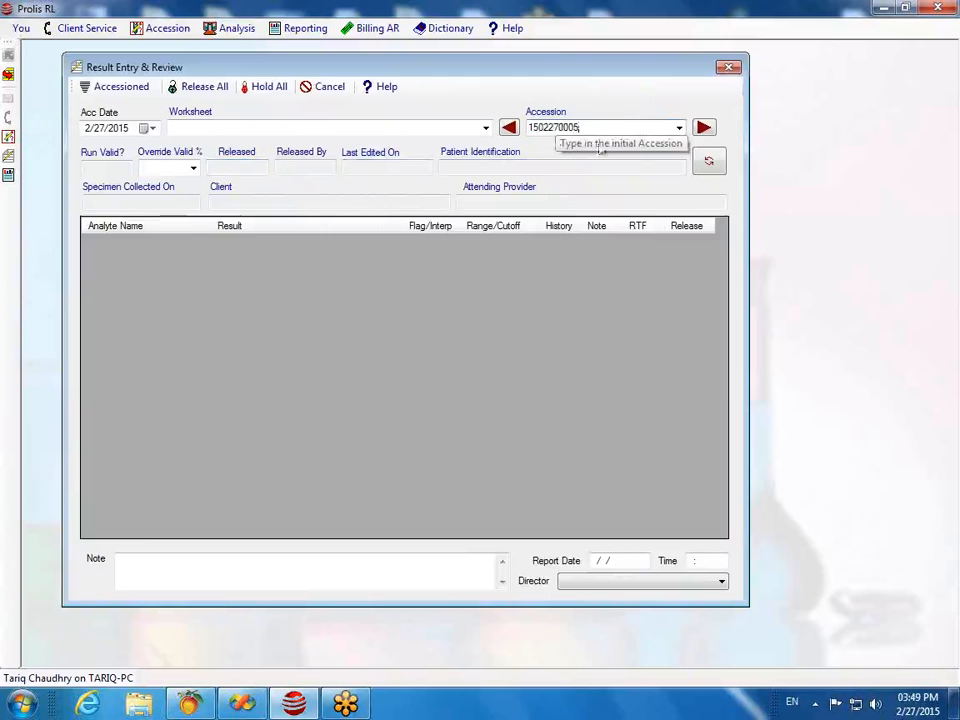
click(703, 127)
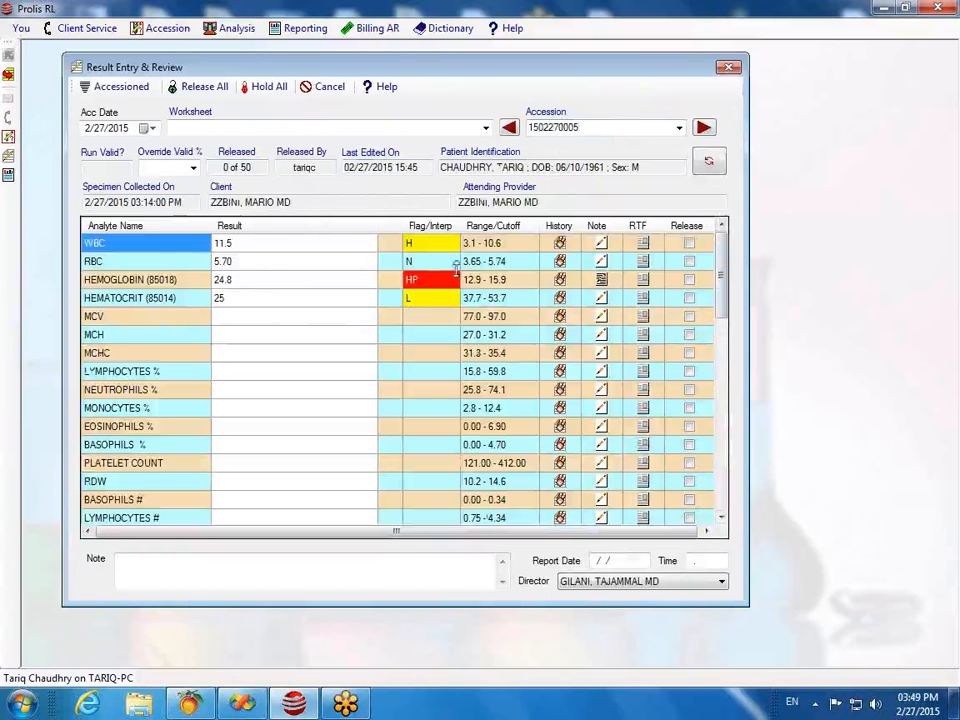
drag(720, 266, 708, 492)
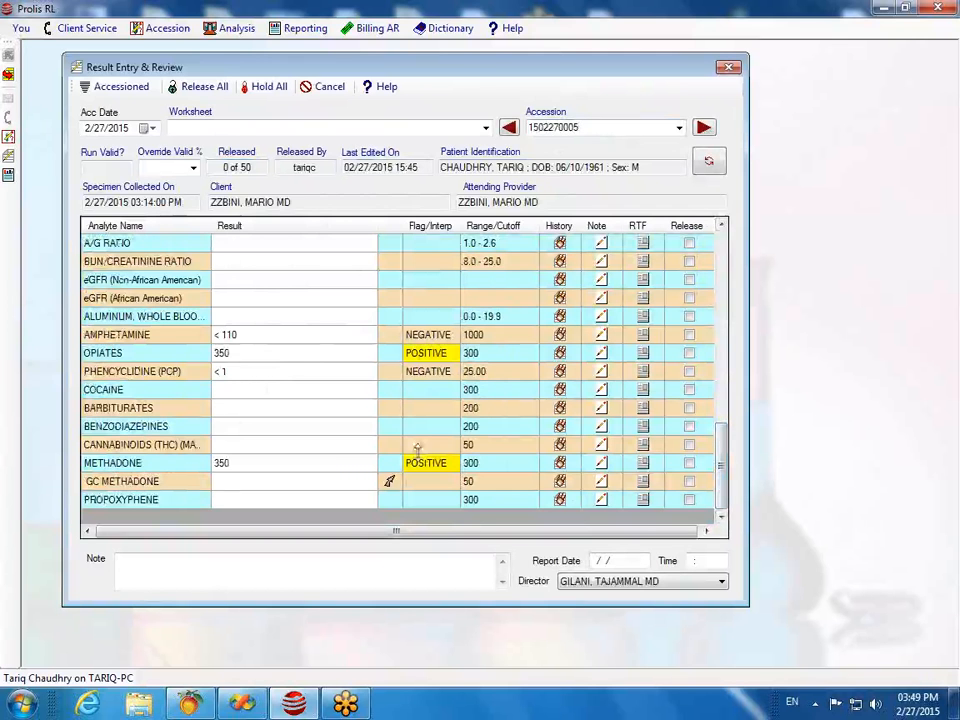
Step: Re-enter the AMPHETAMINE result as < 110
click(250, 336)
click(251, 334)
key(BackSpace)
key(BackSpace)
key(BackSpace)
key(BackSpace)
key(BackSpace)
text(< 110)
key(Return)
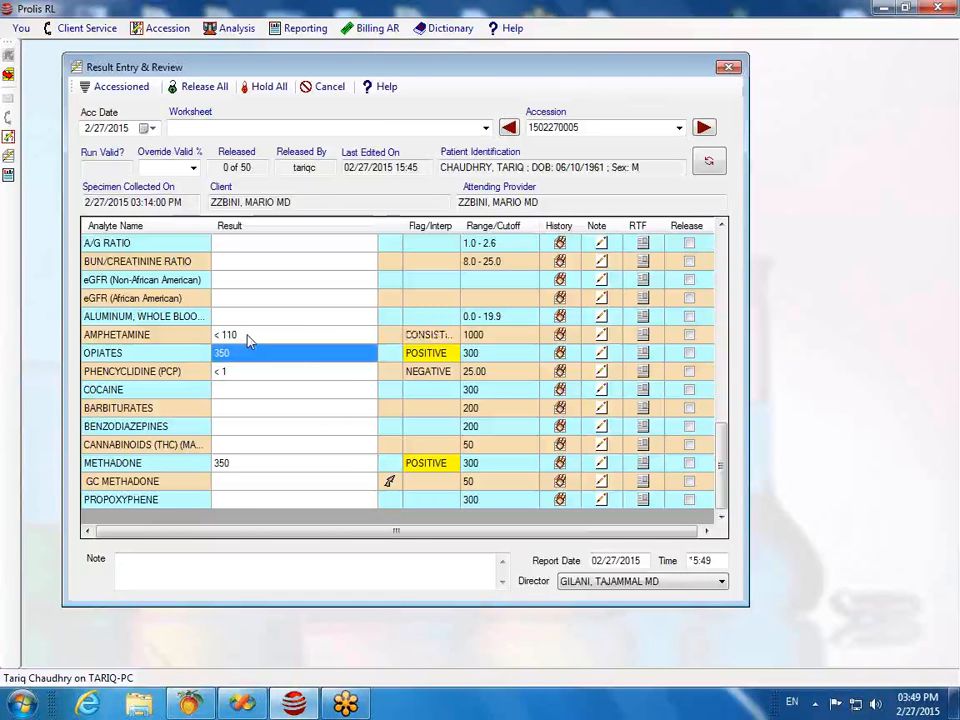
Step: Recommit the OPIATES, PCP and METHADONE results so their flags re-evaluate
click(238, 354)
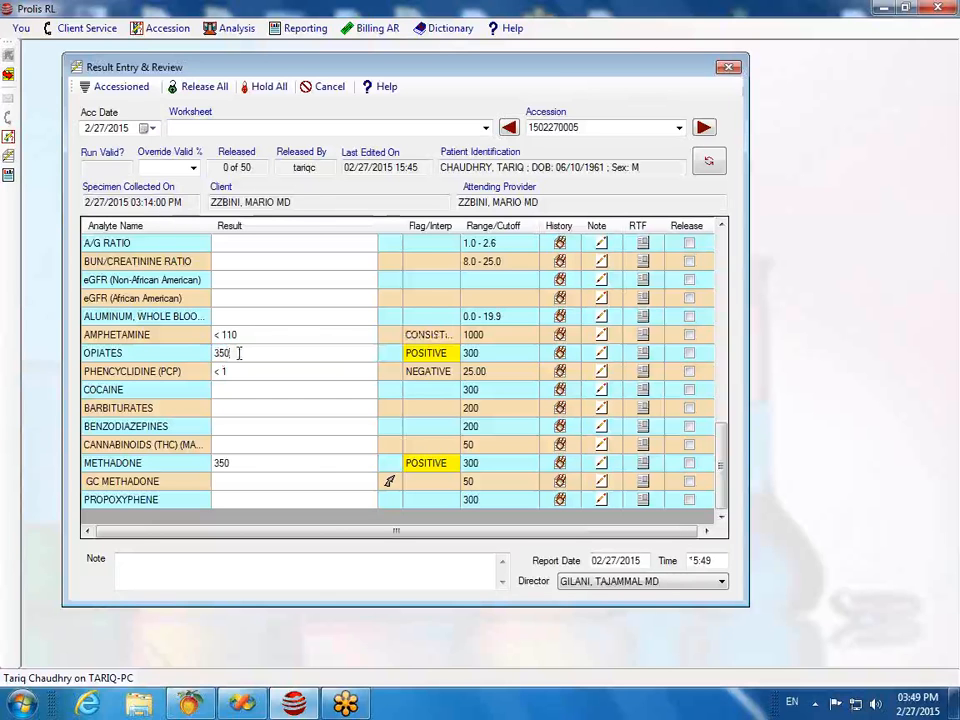
key(Return)
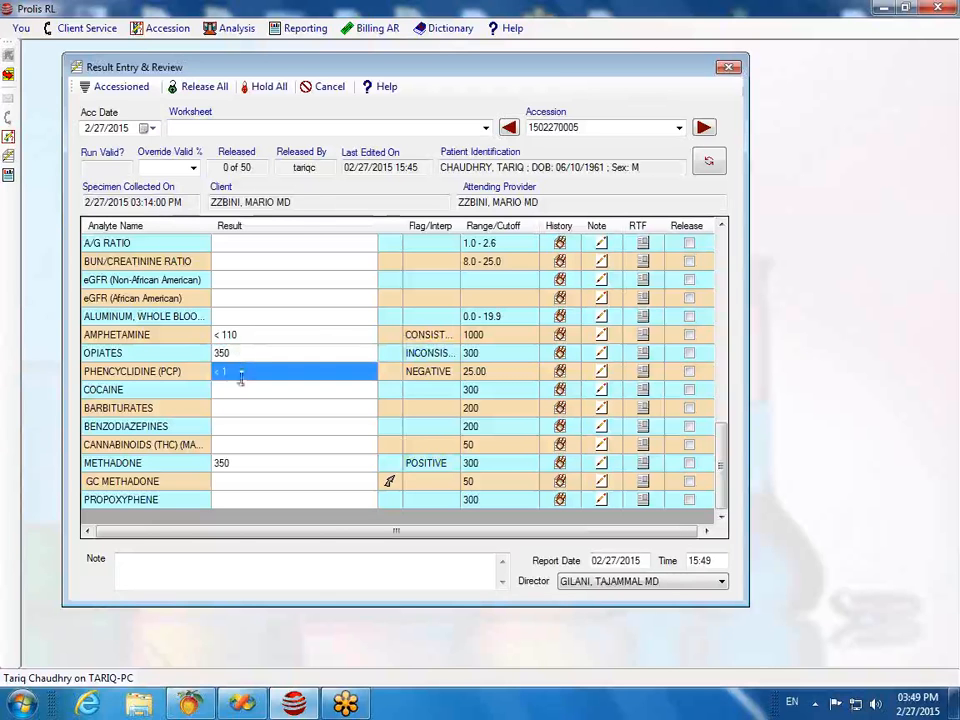
click(242, 371)
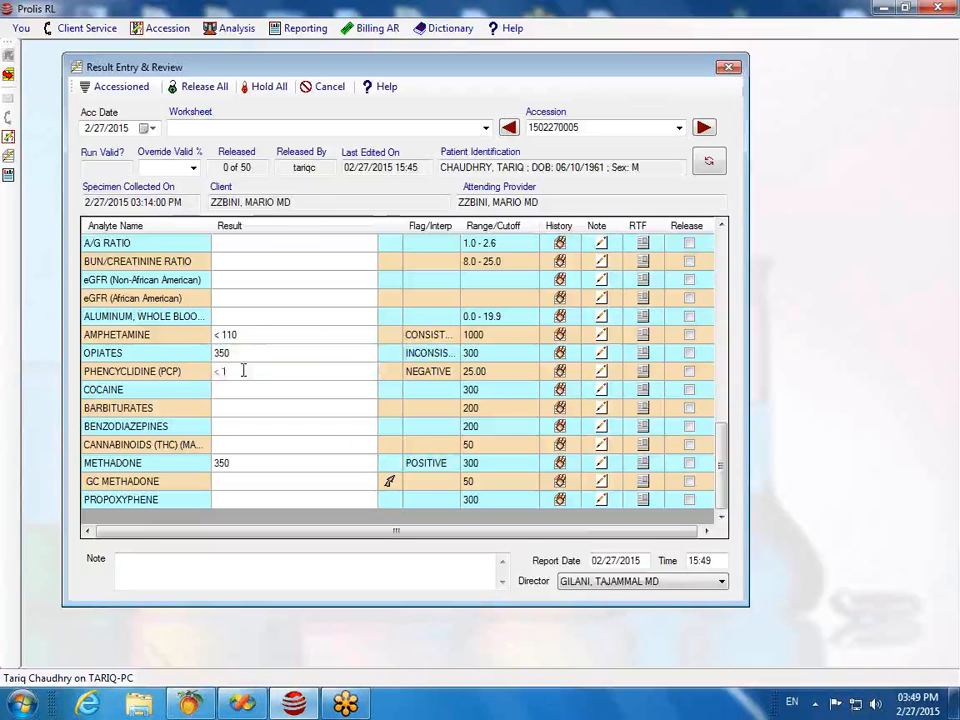
key(Return)
key(Return)
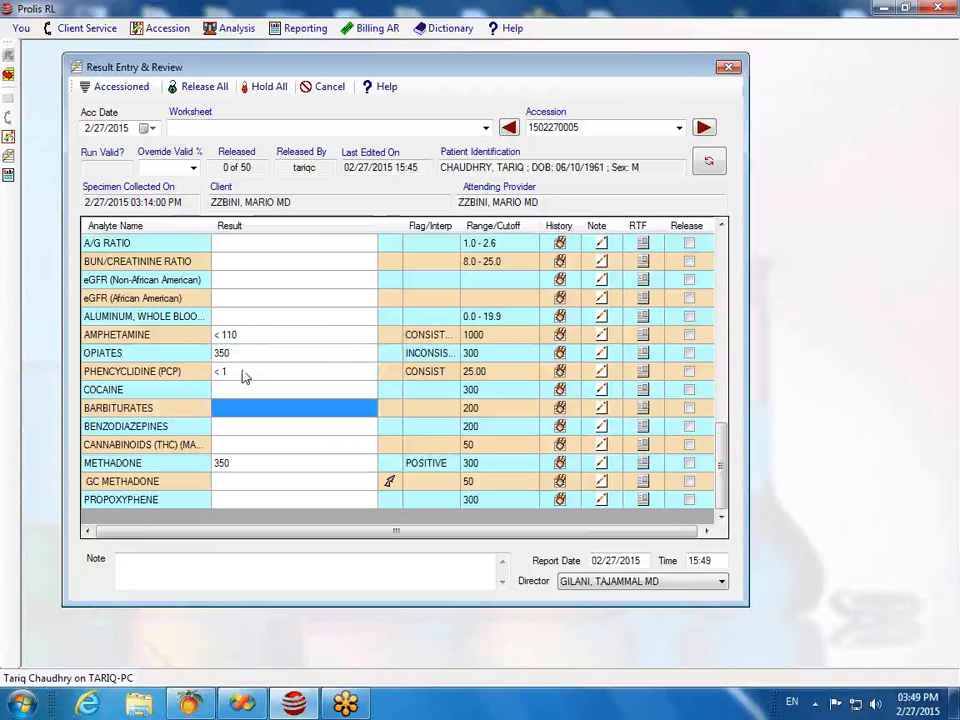
key(Return)
key(Return)
key(Return)
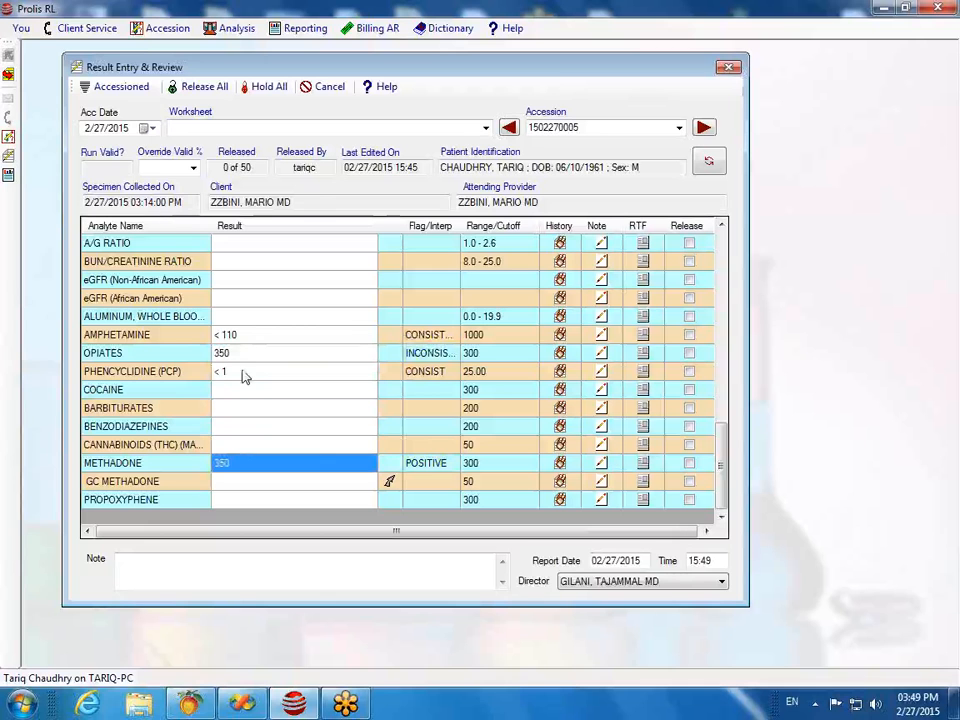
click(244, 463)
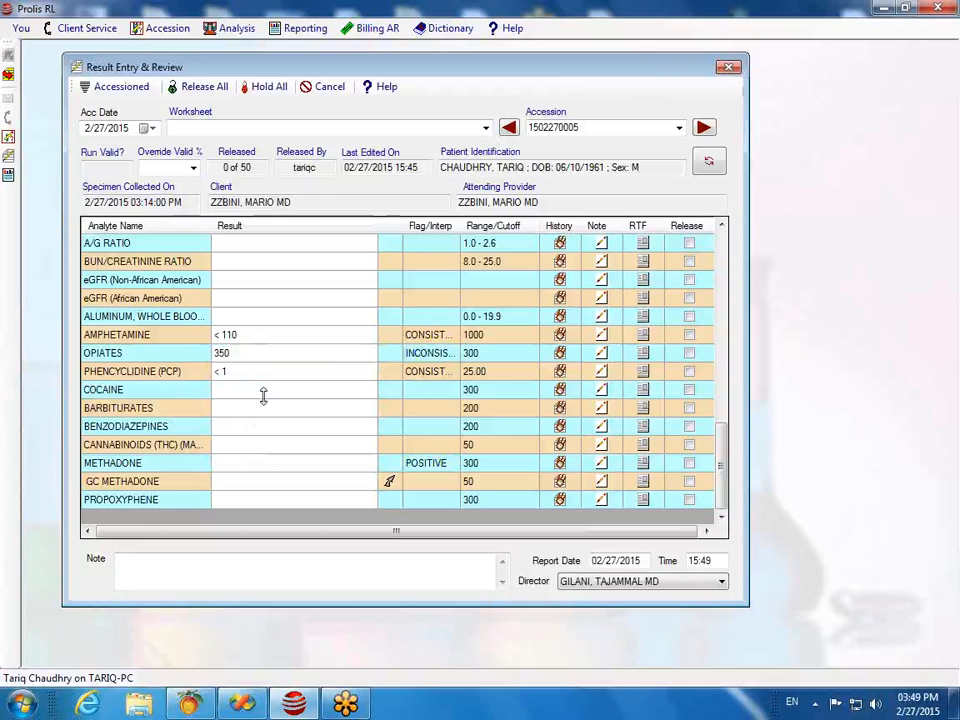
key(Return)
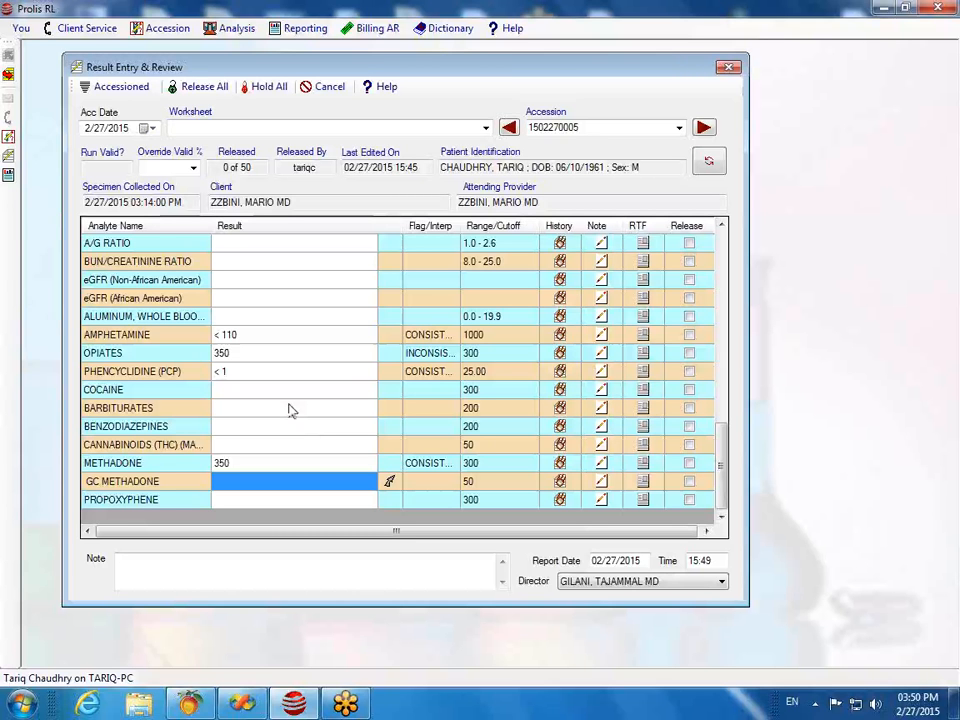
Step: Cancel a stray AMPHETAMINE edit, keeping the result at < 110
click(250, 341)
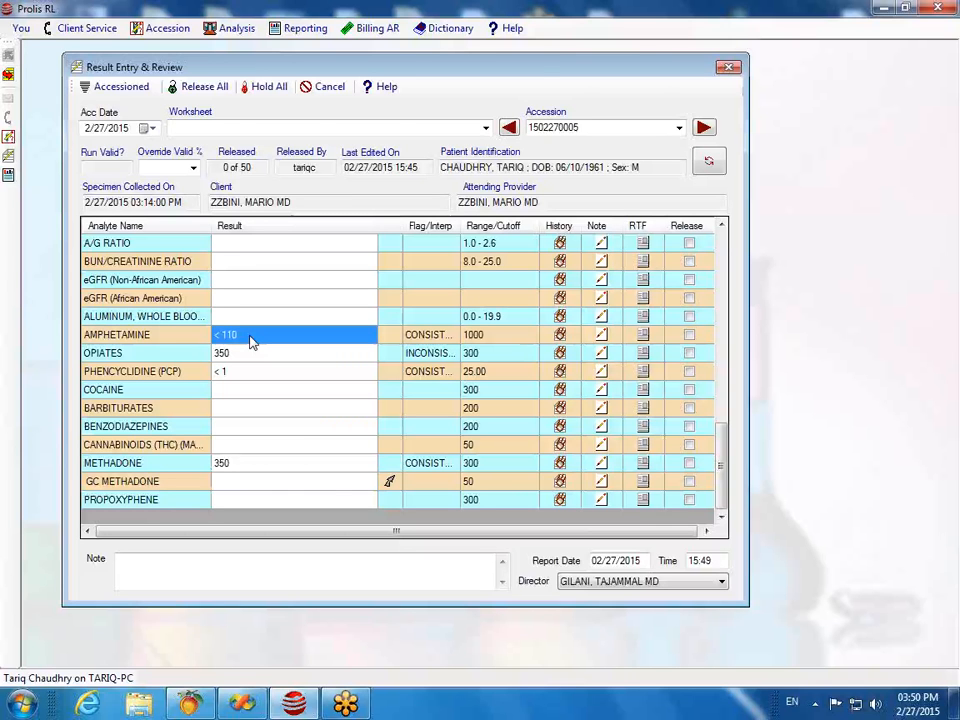
click(250, 341)
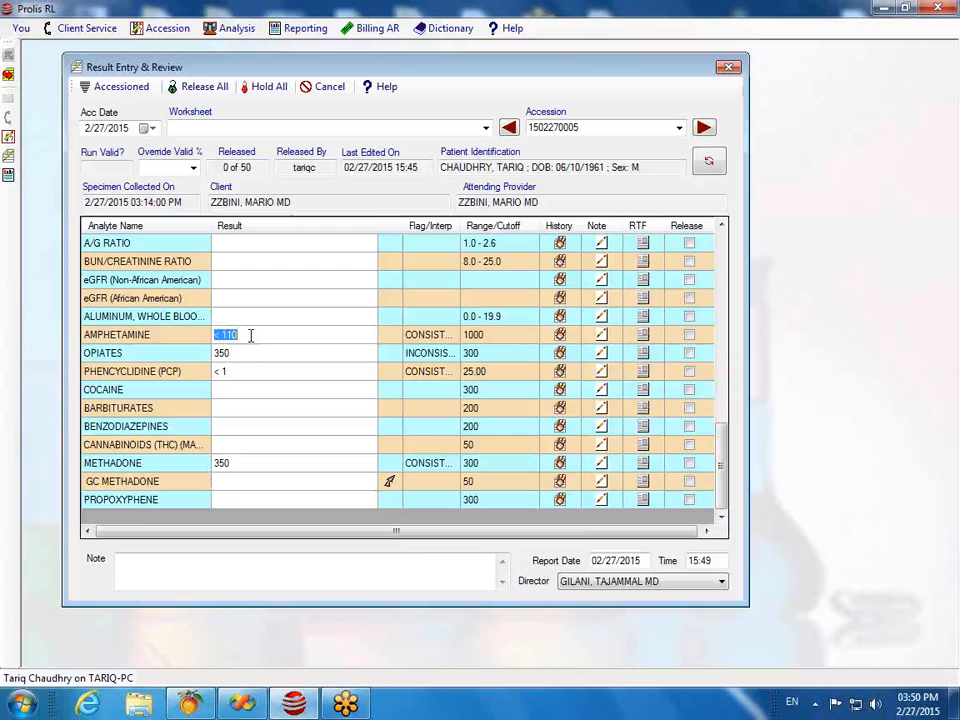
text(0)
key(Escape)
key(Down)
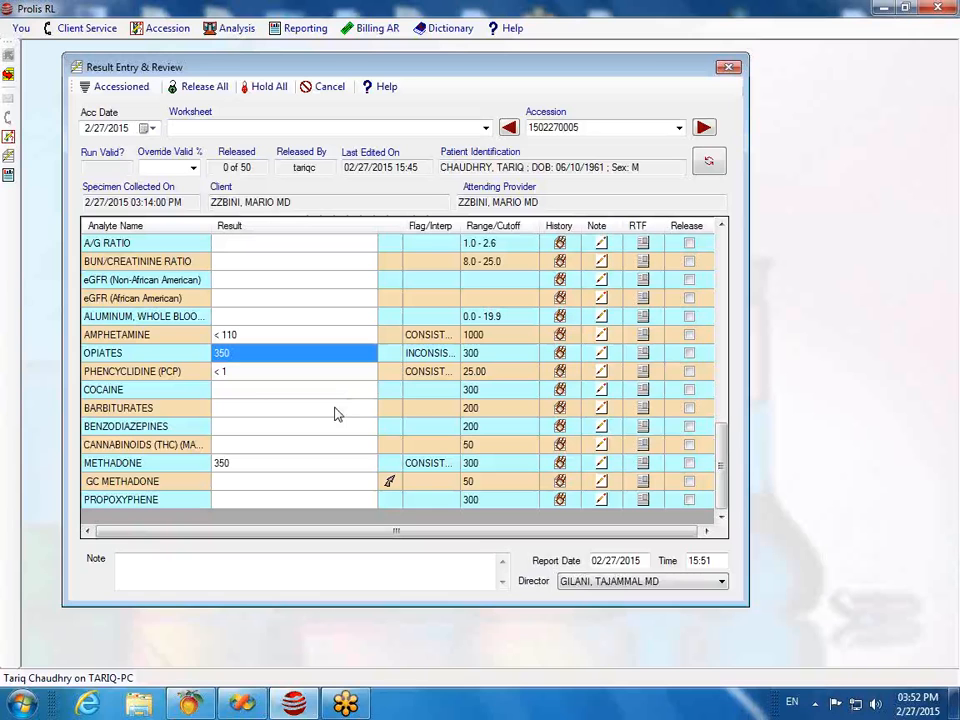
click(243, 466)
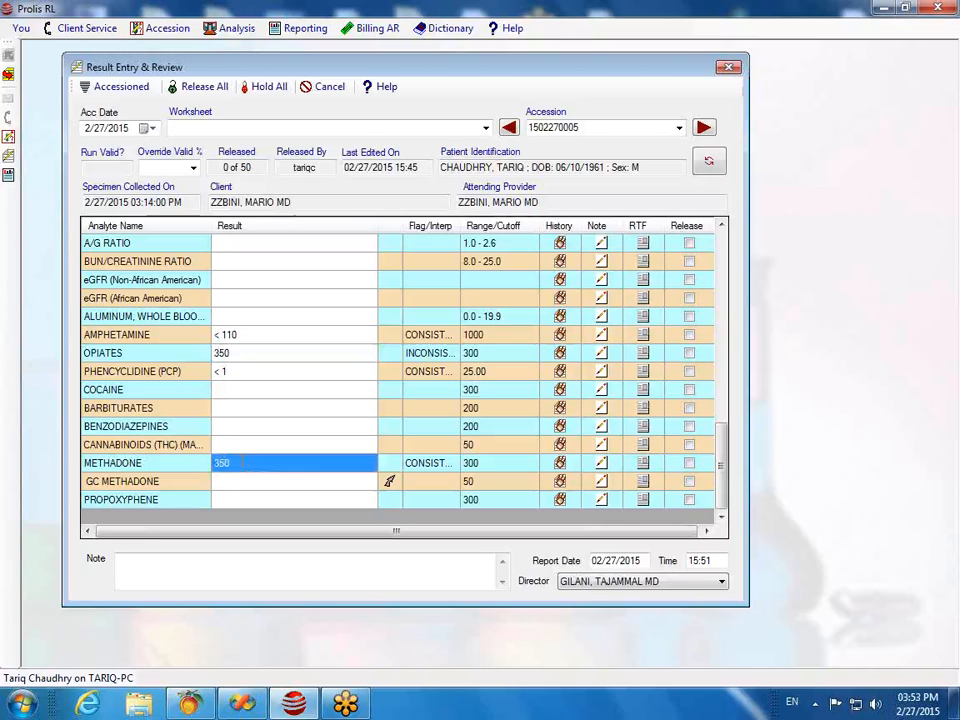
click(243, 466)
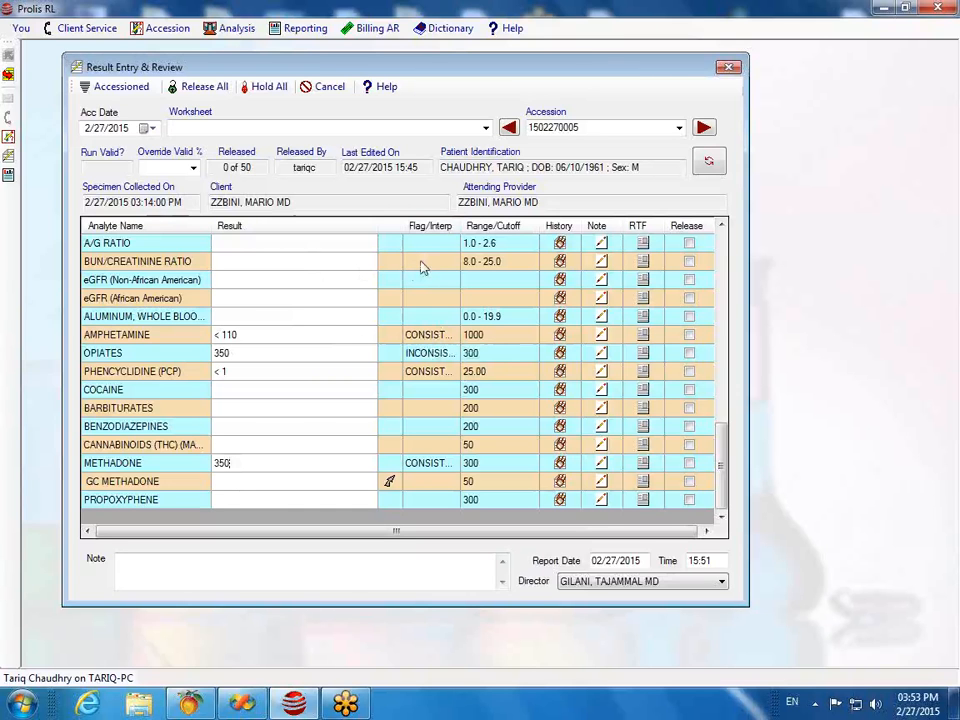
click(243, 339)
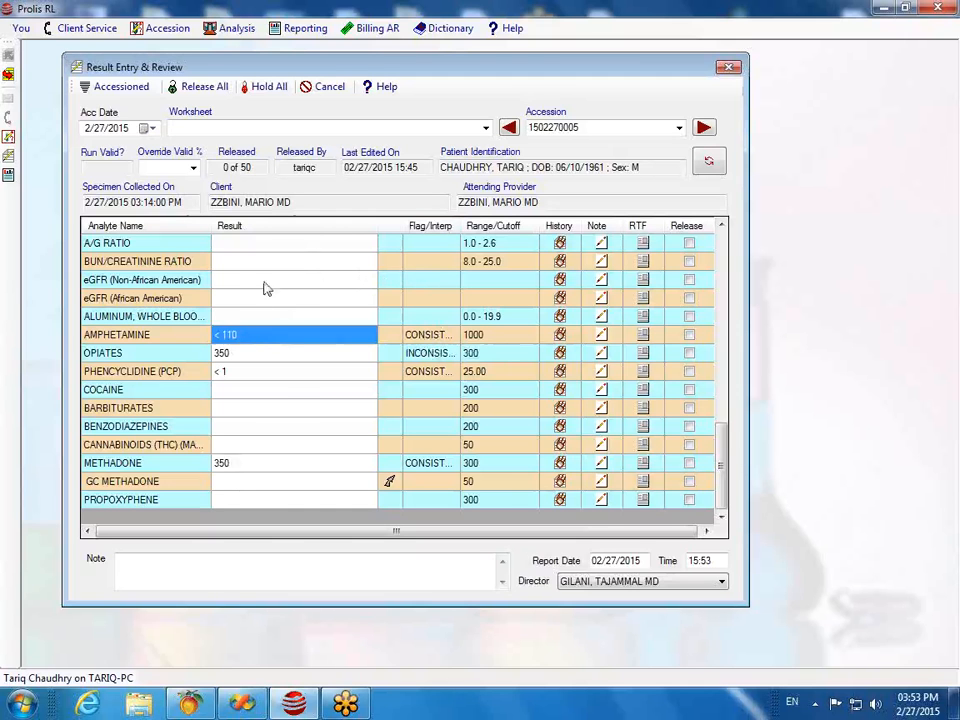
click(730, 68)
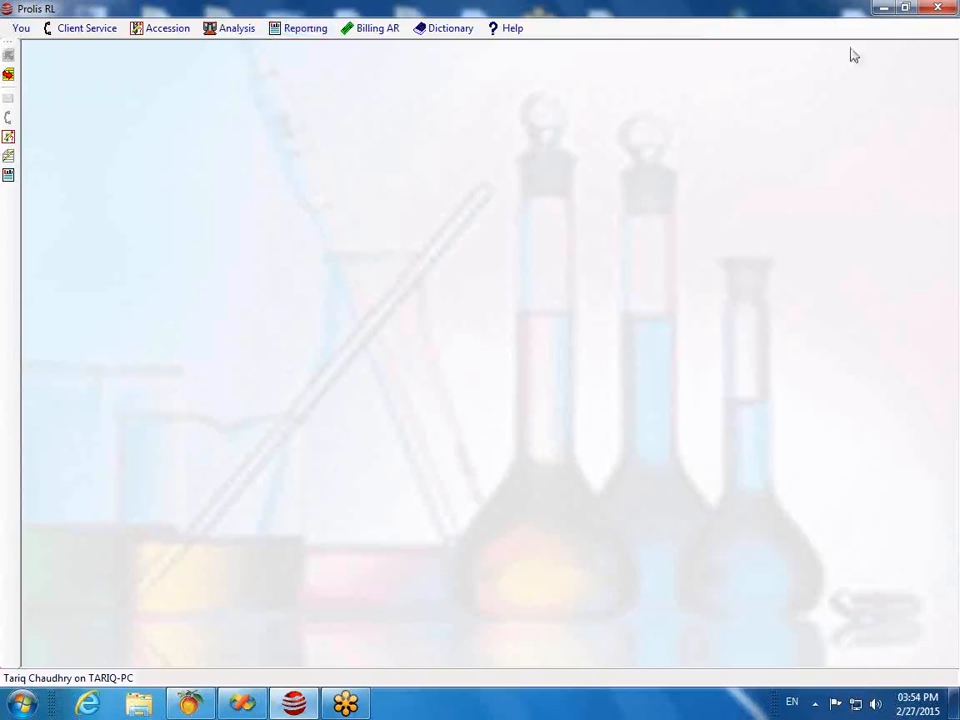
Step: Minimize Prolis RL to reveal the Windows desktop
click(883, 10)
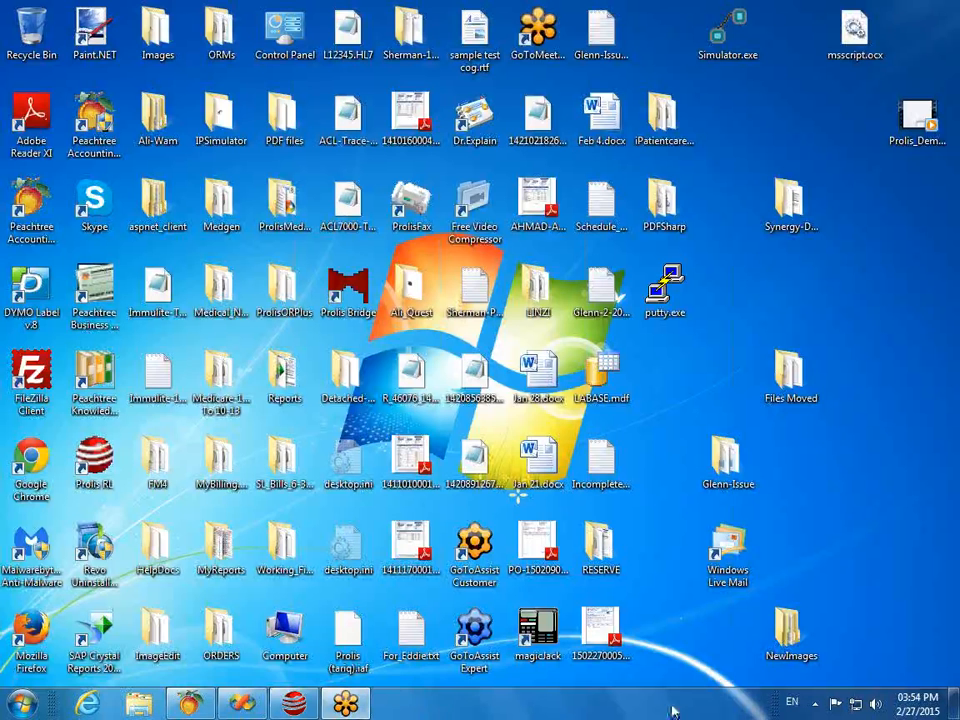
Step: Bring up GoToAssist's list of unattended support computers
click(816, 705)
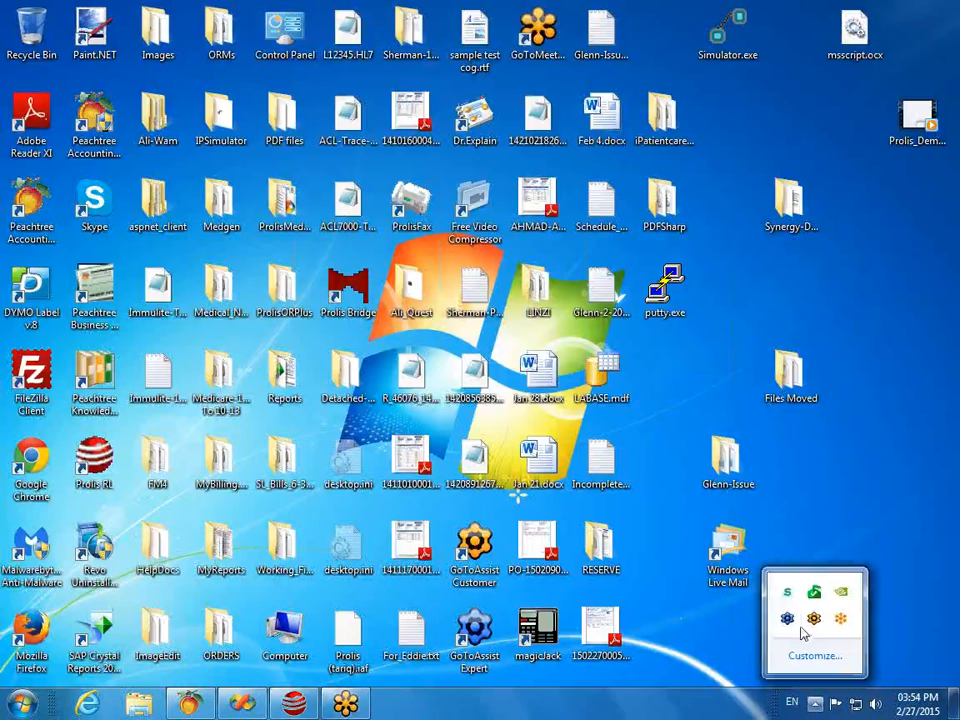
right_click(788, 621)
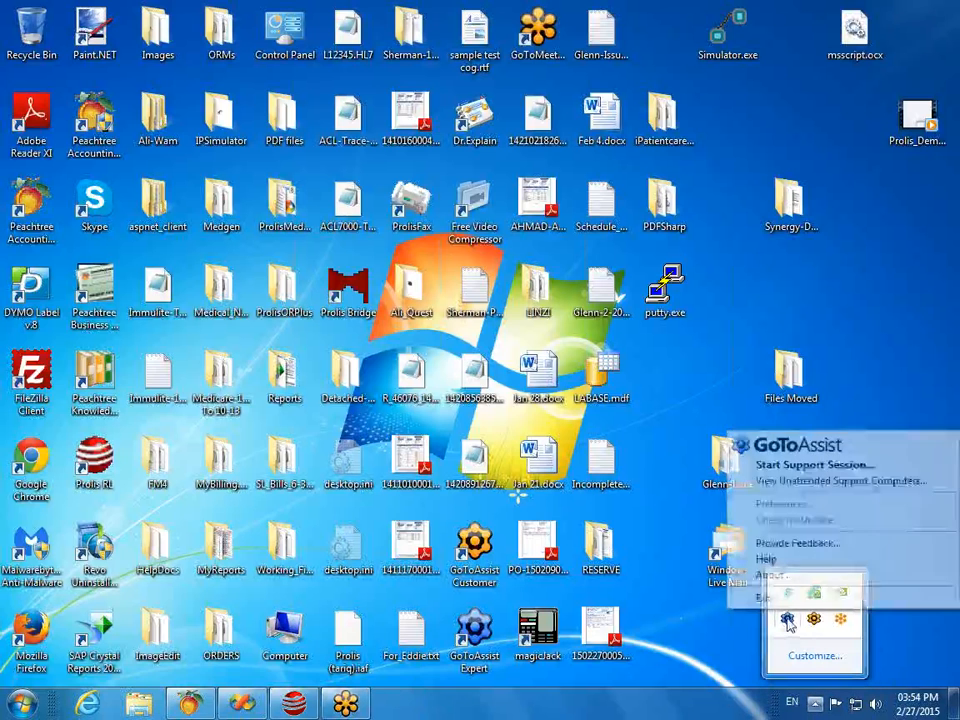
click(812, 481)
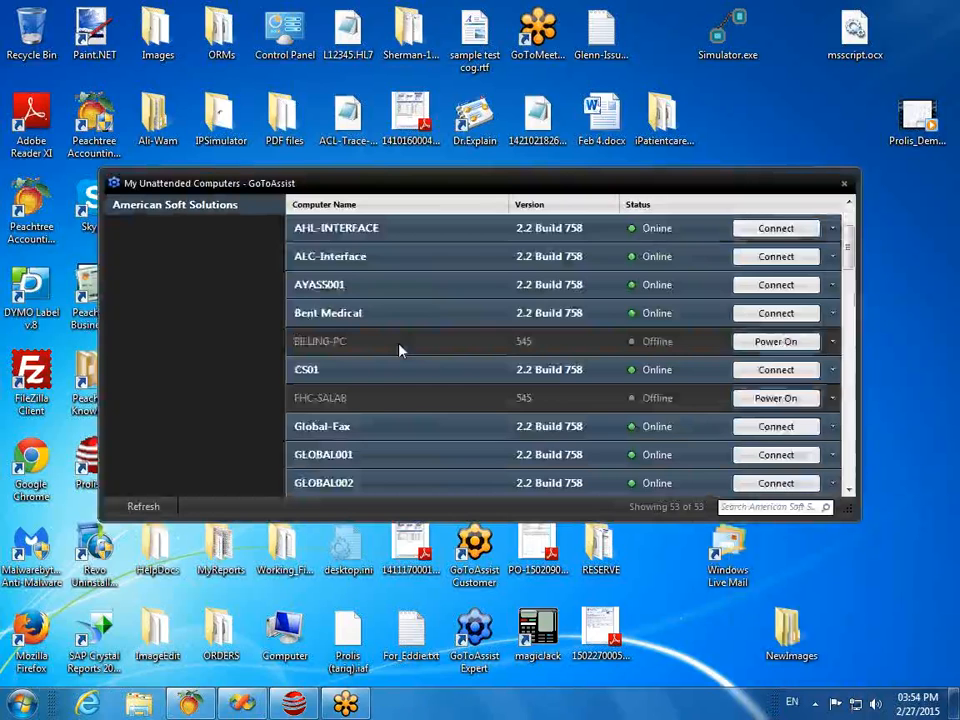
Step: Connect to SALAB002 and log in with the stored administrator password
scroll(398, 347, down, 3)
scroll(398, 349, down, 10)
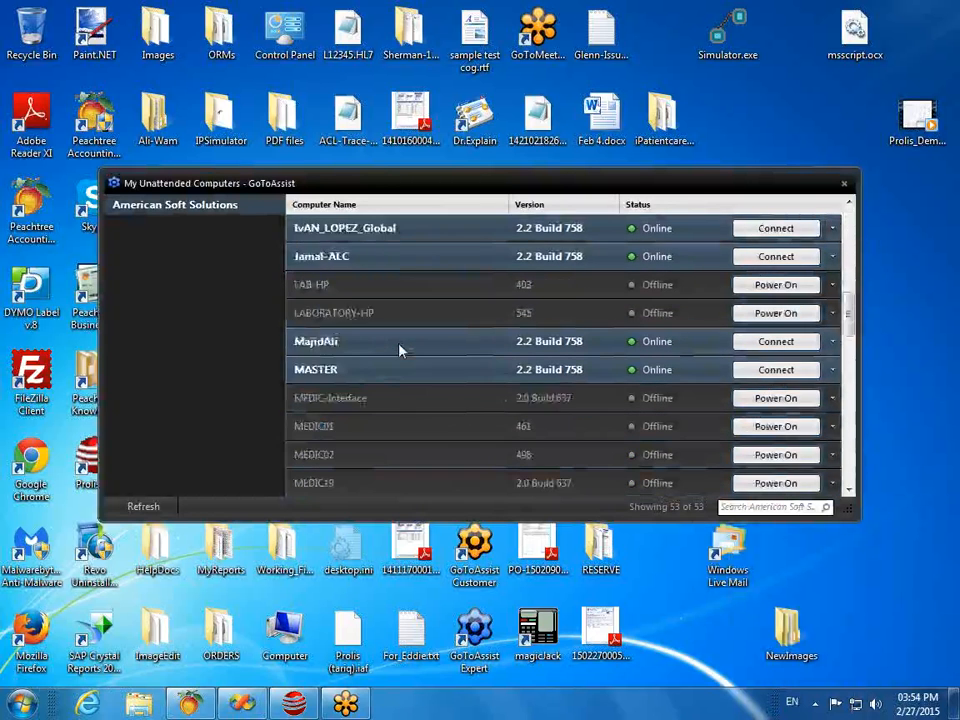
scroll(400, 350, down, 1)
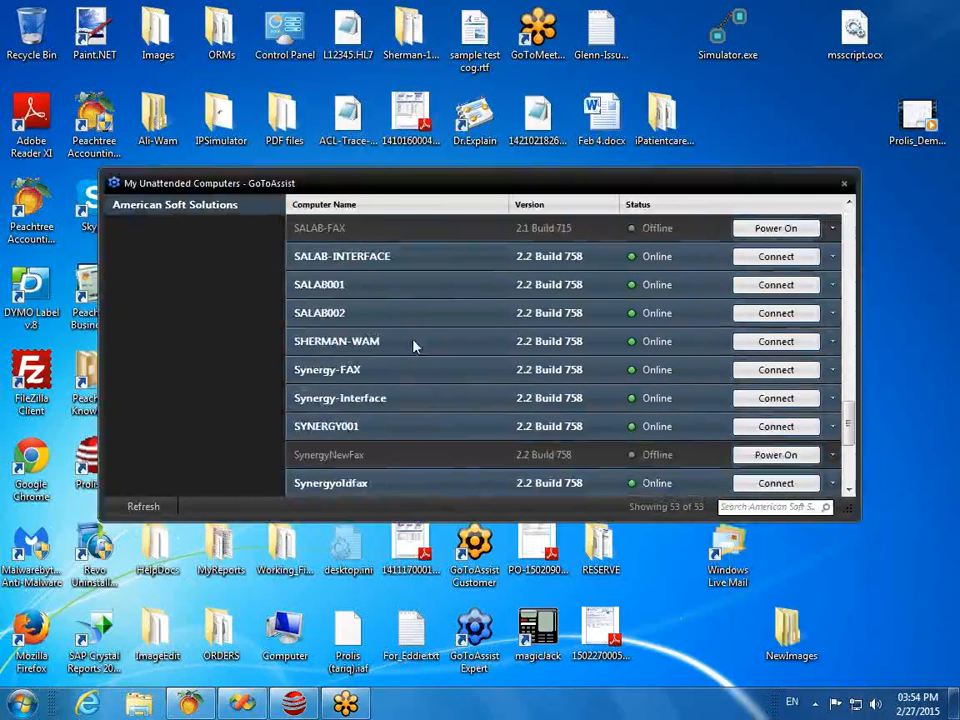
click(776, 313)
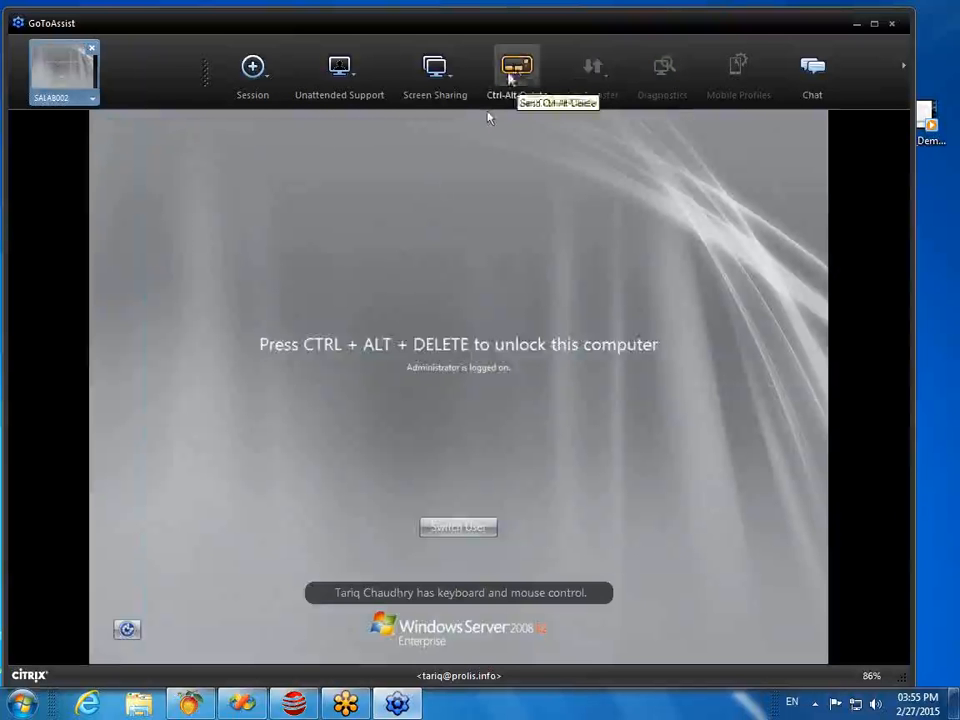
click(516, 66)
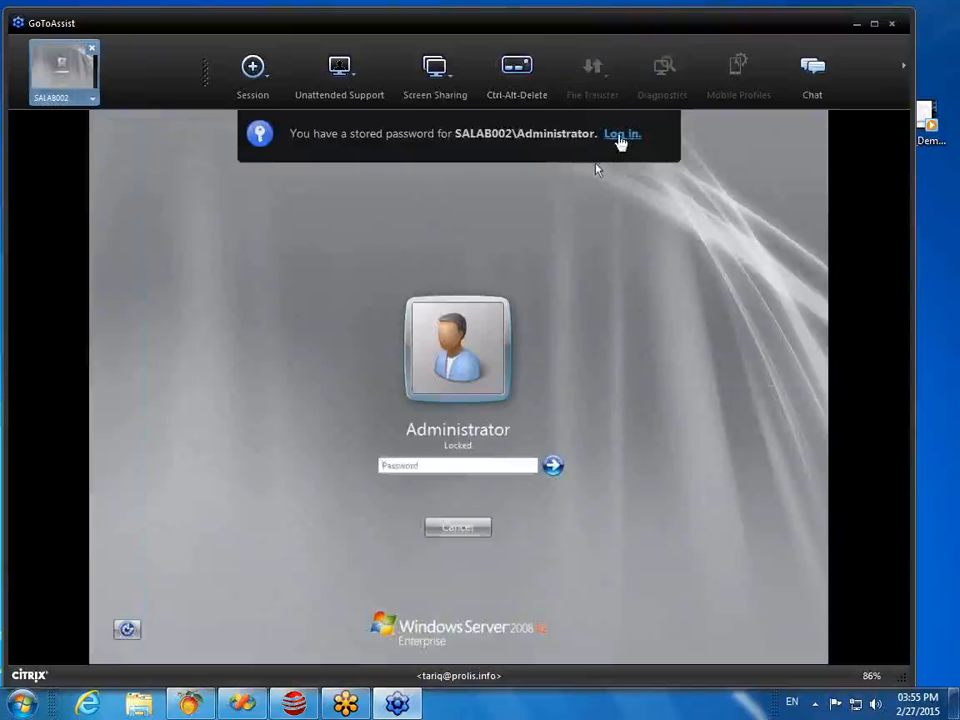
click(620, 138)
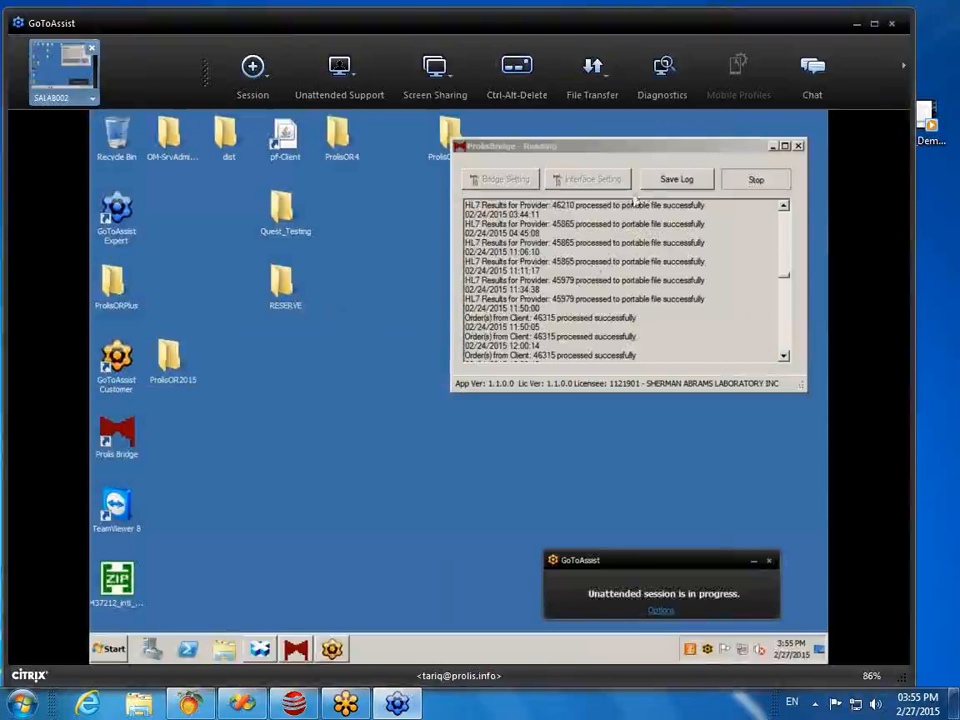
Step: Check the latest ProlisBridge log entries, then stop the bridge
click(637, 150)
drag(637, 150, 615, 150)
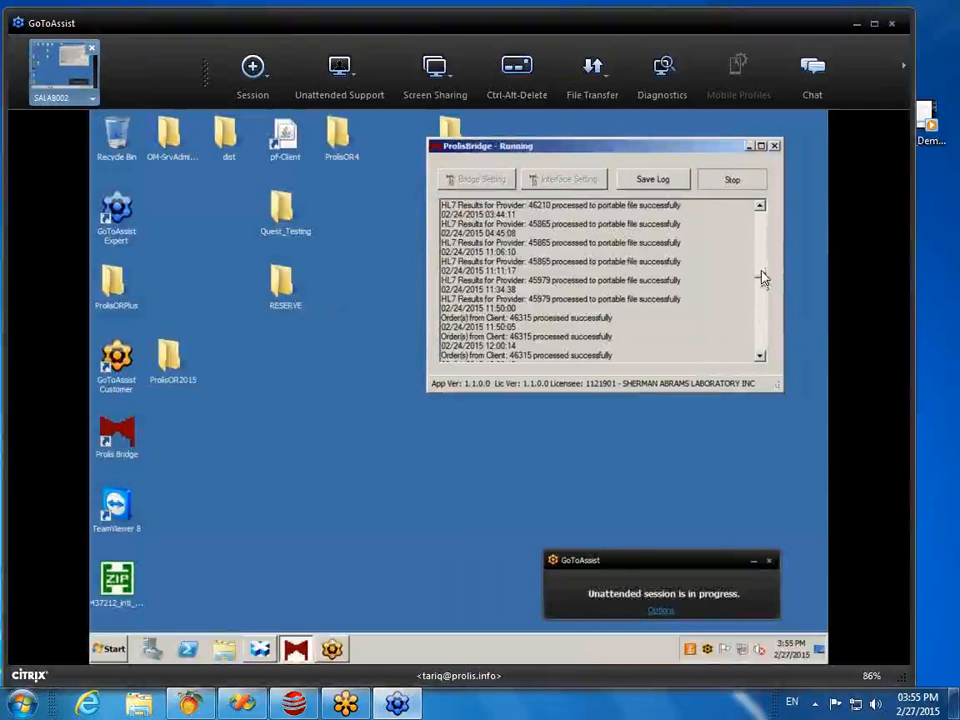
scroll(762, 278, up, 10)
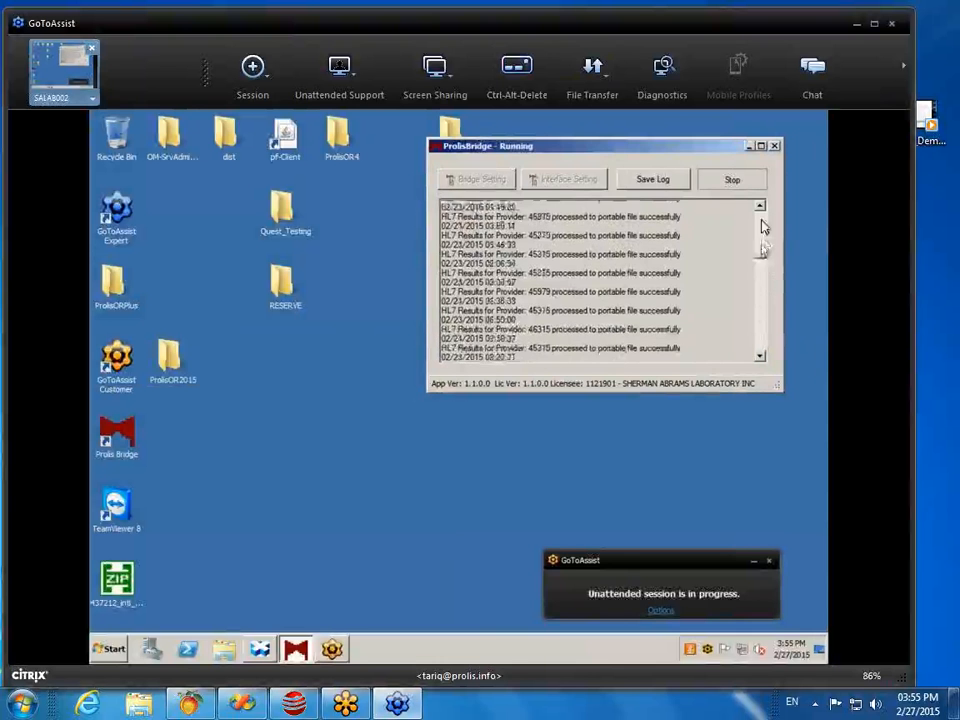
drag(766, 287, 760, 372)
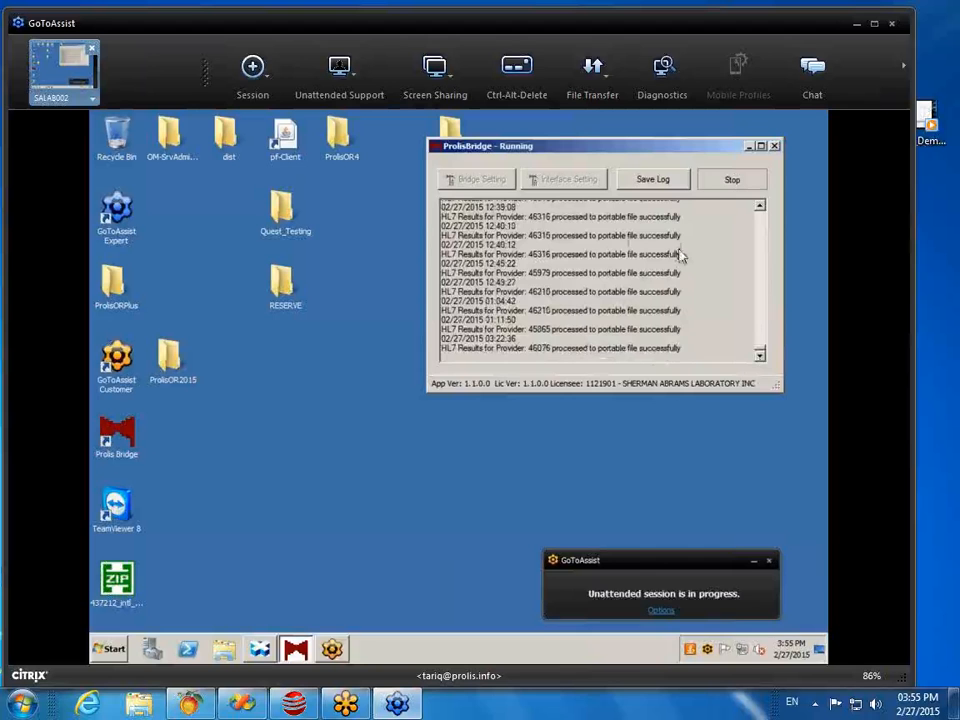
click(730, 181)
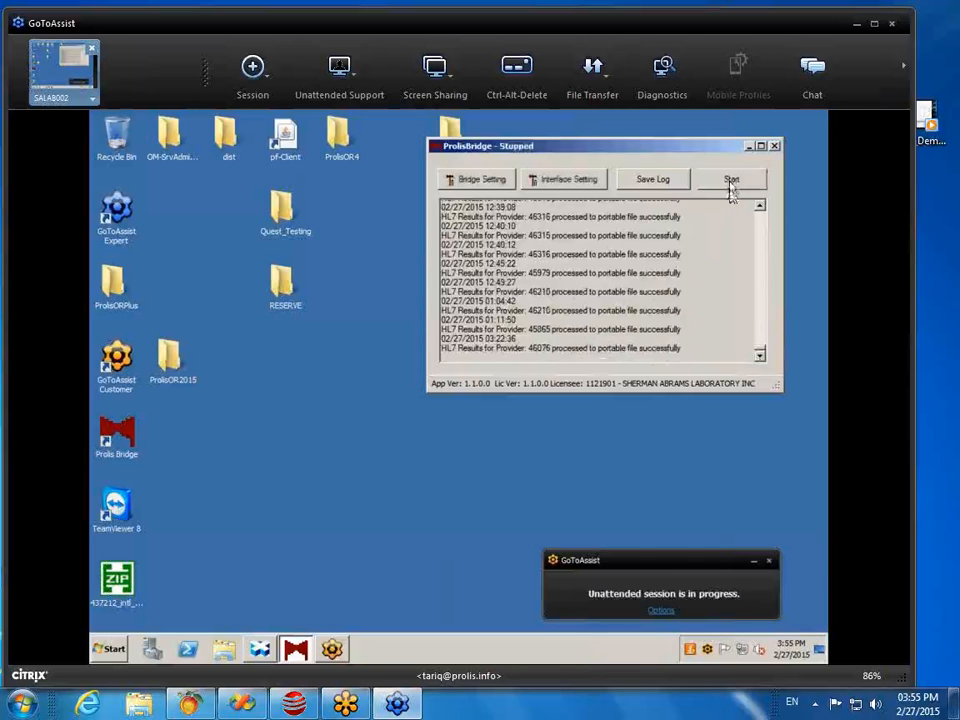
click(550, 180)
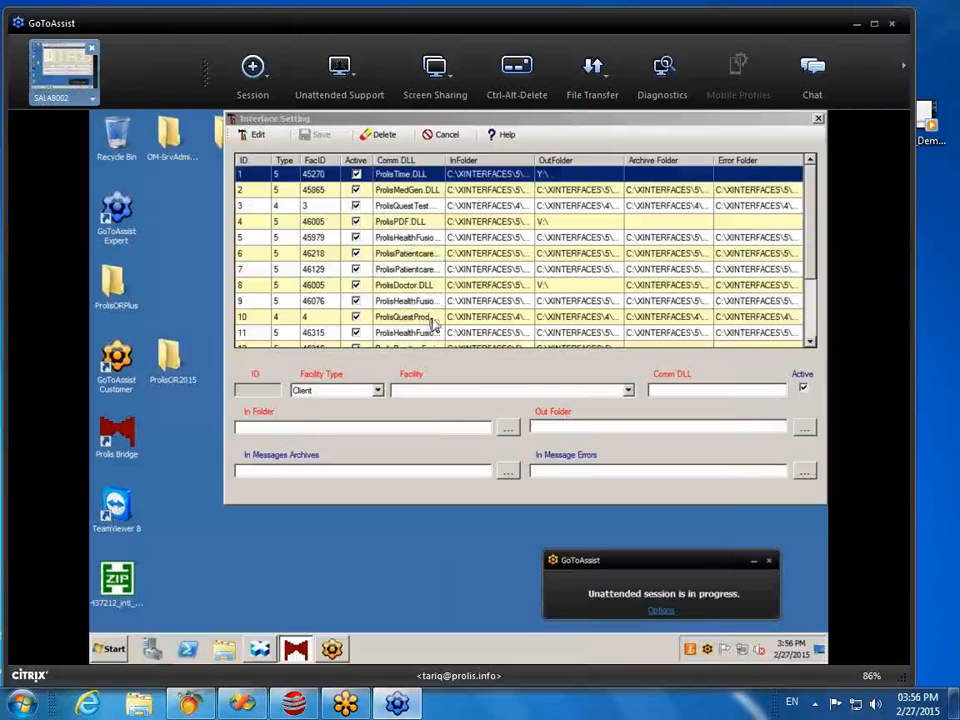
click(811, 343)
click(811, 343)
click(811, 343)
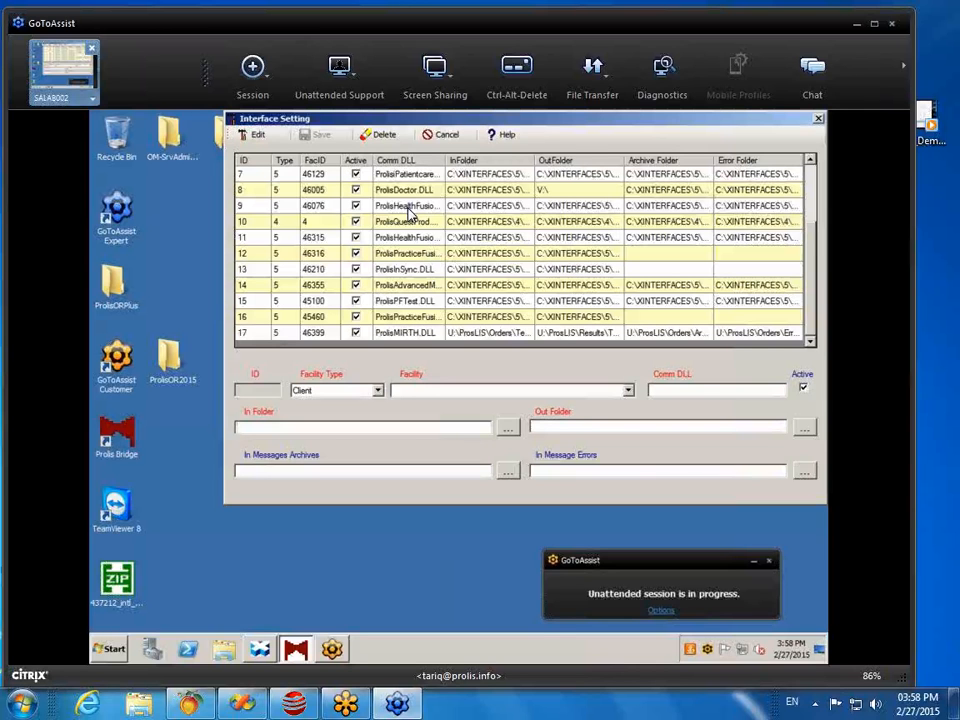
click(818, 118)
Step: Restart ProlisBridge, return to Prolis RL, and open the Accession menu
click(733, 184)
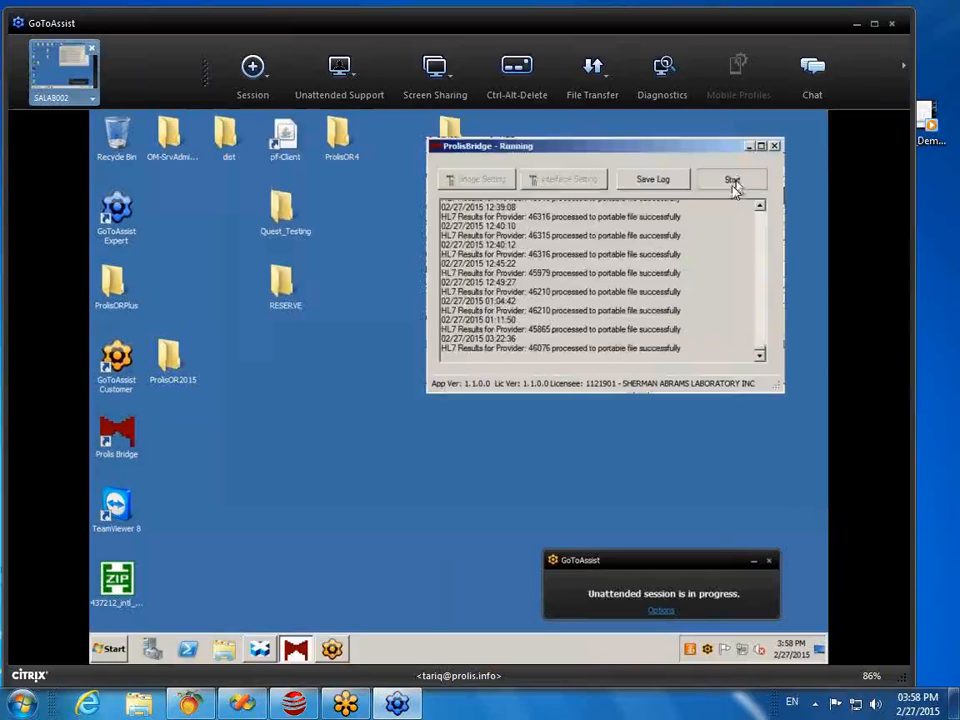
click(293, 707)
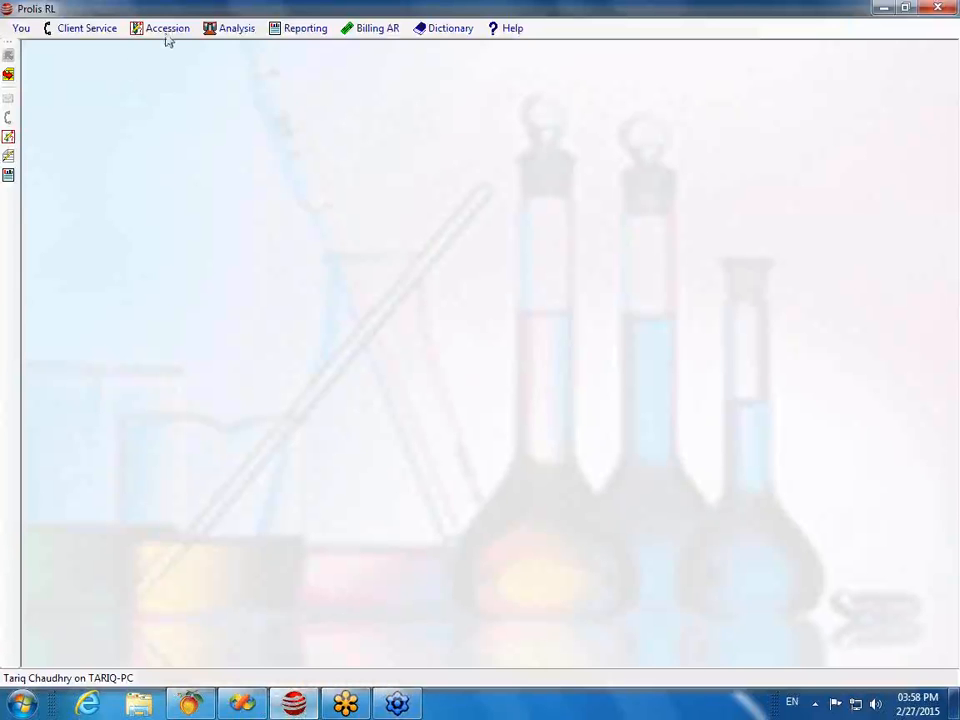
click(165, 33)
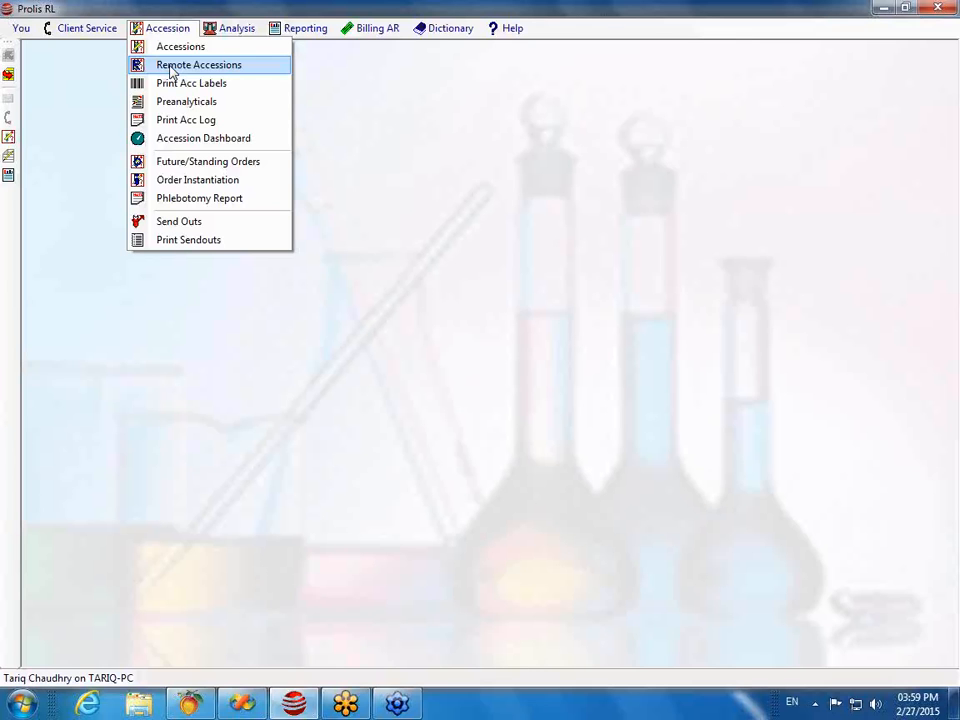
Step: Open Remote Accessions, scroll the specimen list, and select a remote specimen
click(171, 66)
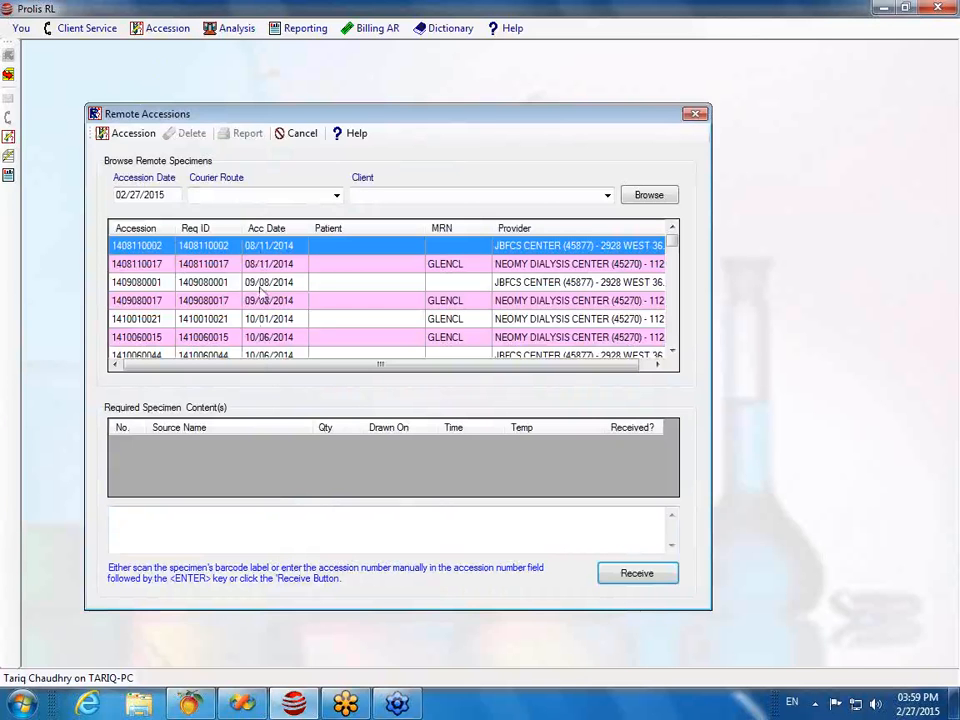
drag(674, 245, 677, 292)
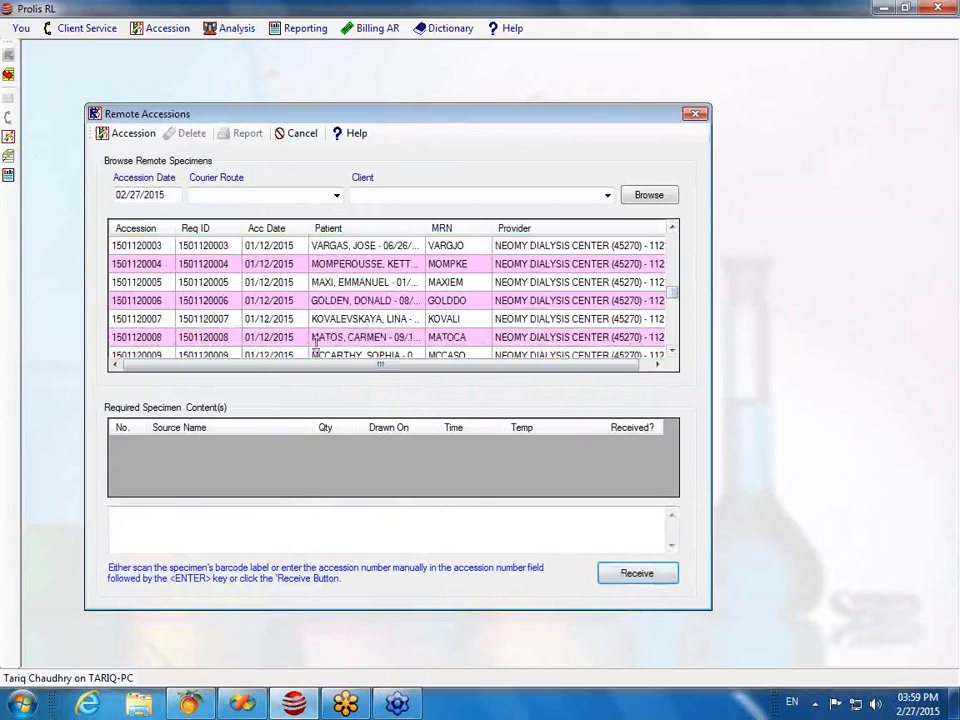
click(186, 303)
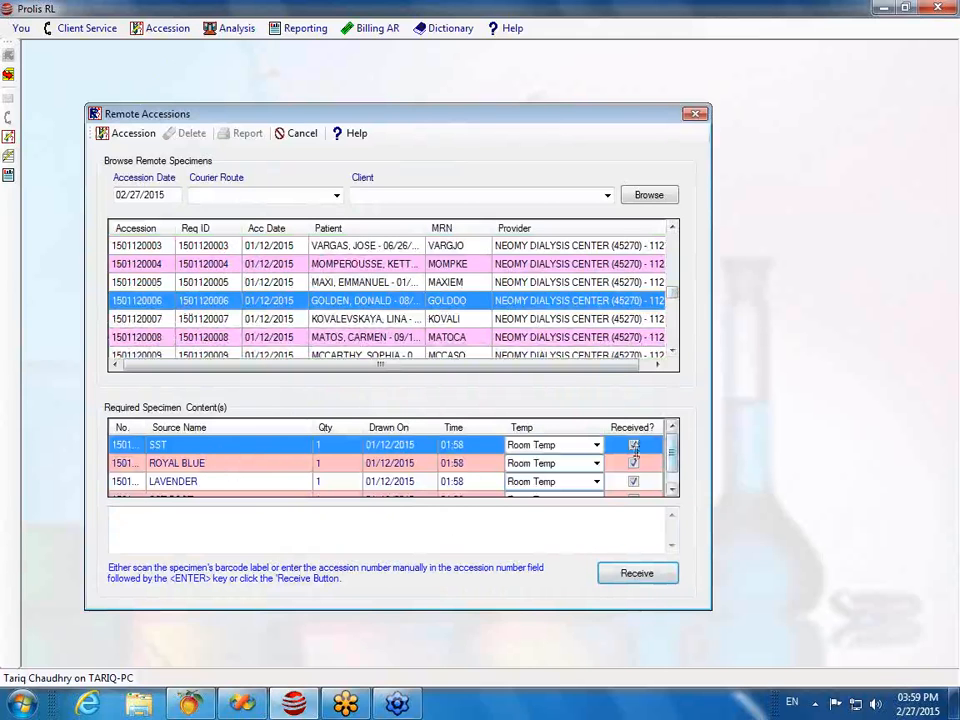
Step: Select a 01/12/2015 remote specimen to list its ROYAL BLUE, LAVENDER and SST-POST contents
click(674, 487)
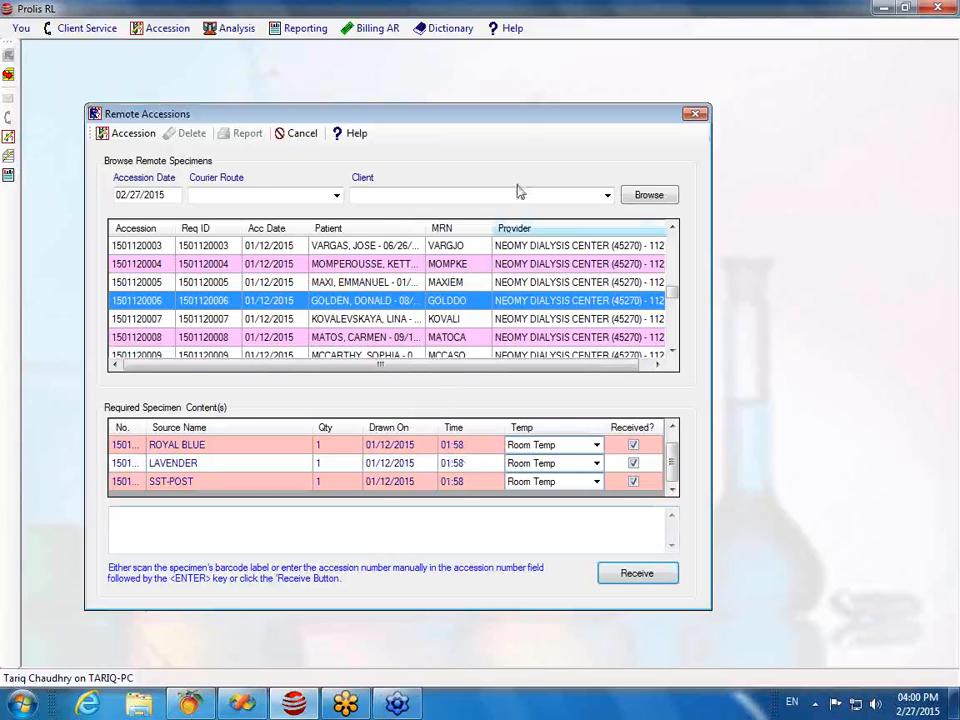
drag(515, 102, 514, 85)
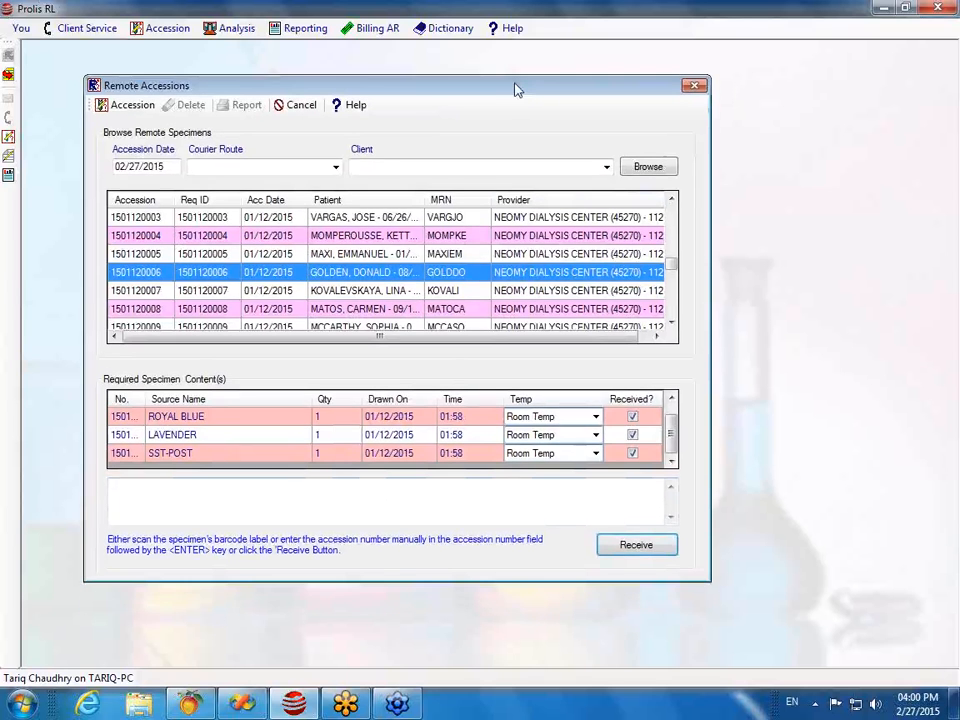